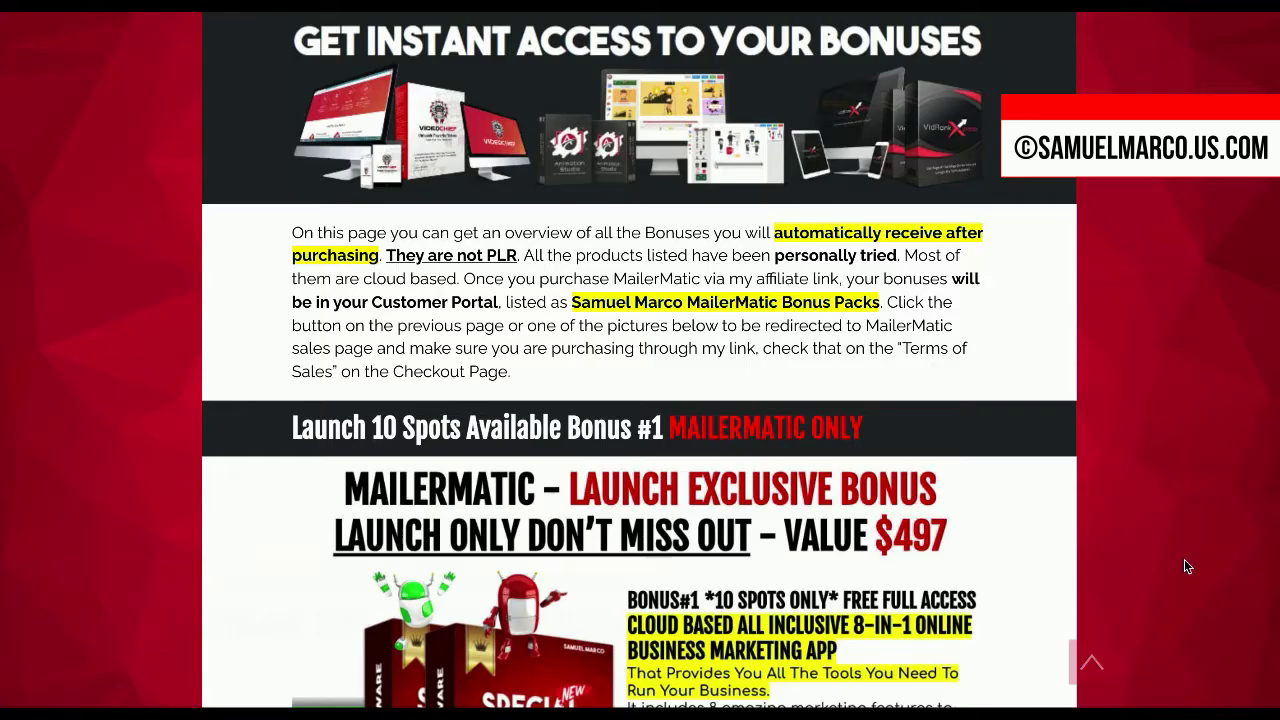
# - Scroll down the page to reach the empty Create list form
pyautogui.scroll(-15, 1184, 567)
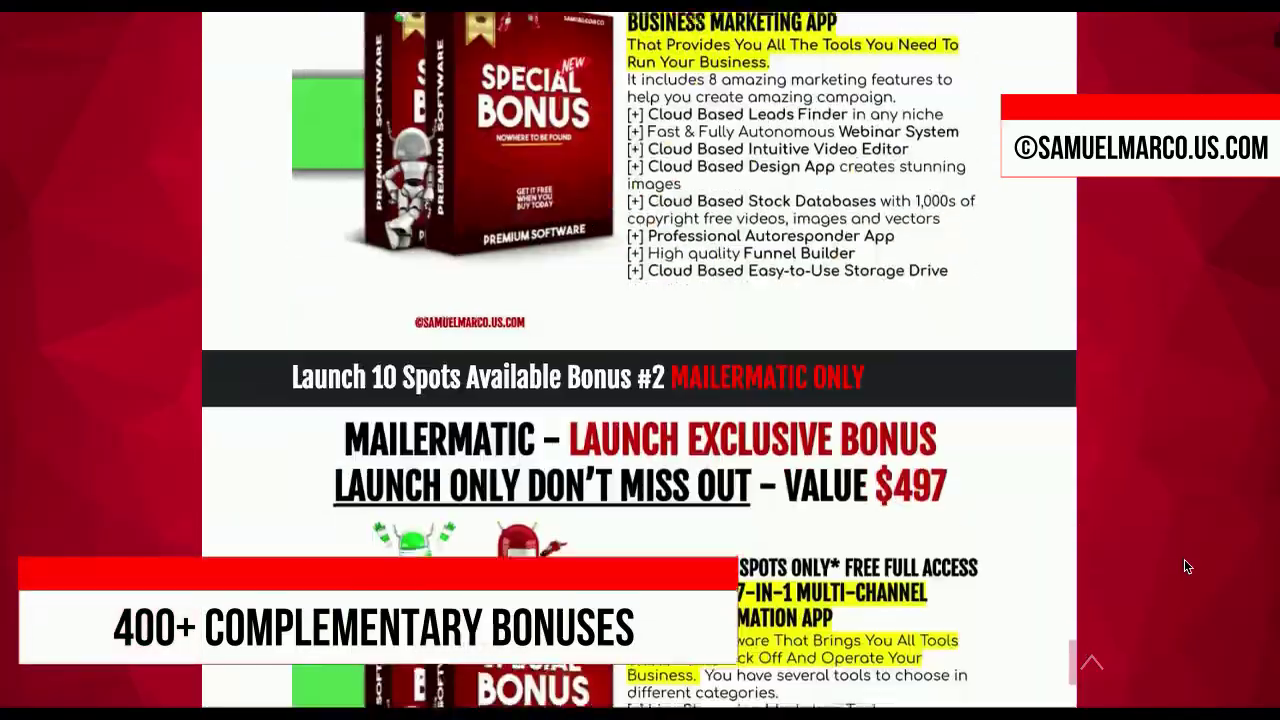
pyautogui.scroll(-20, 1184, 567)
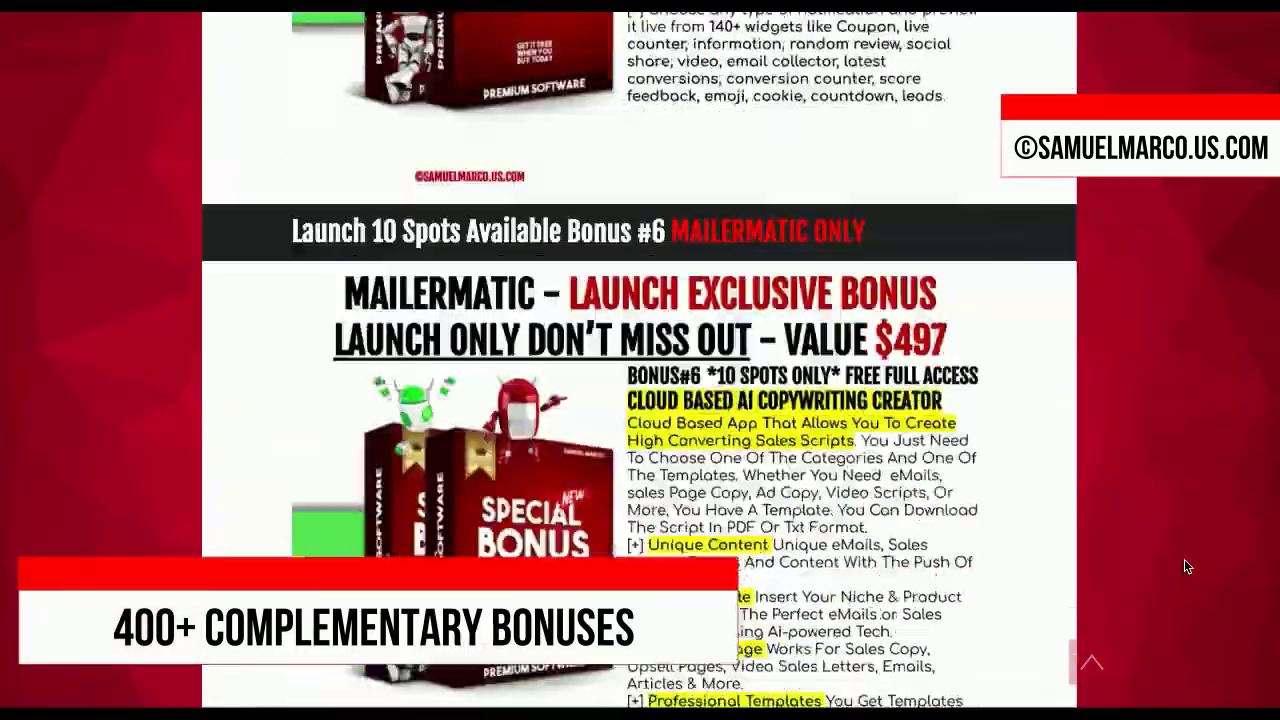
pyautogui.scroll(-20, 1184, 567)
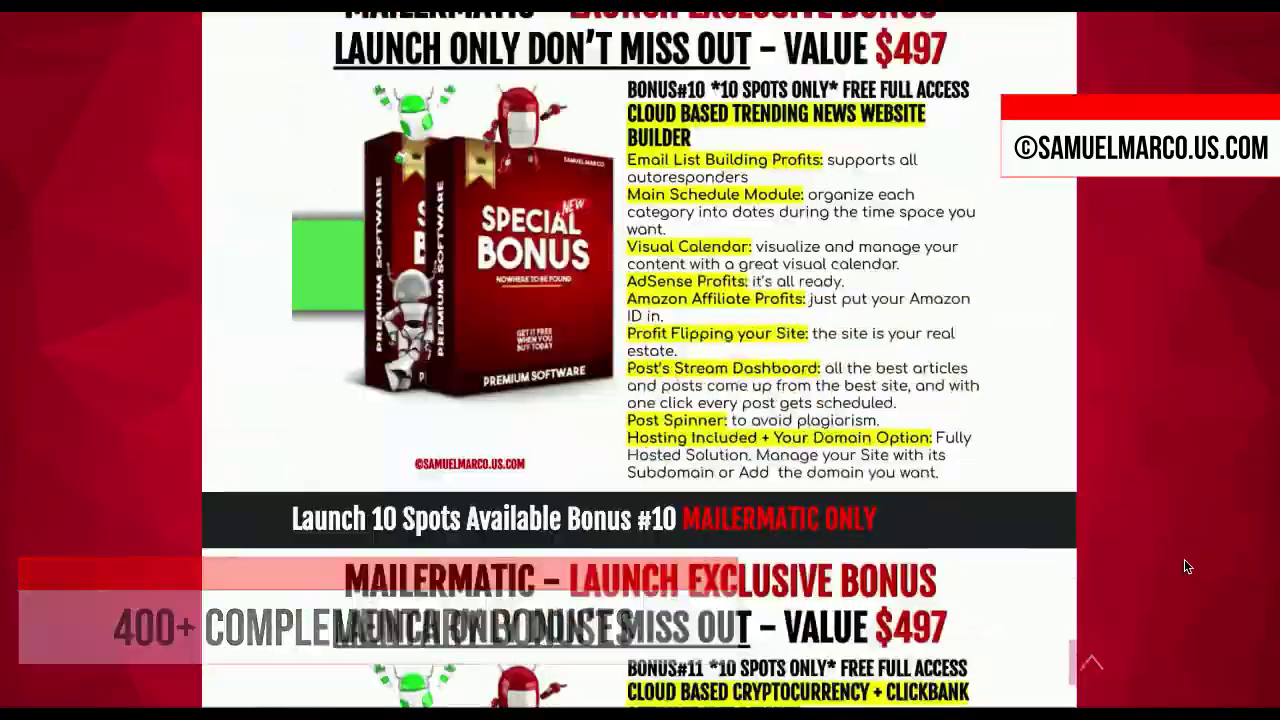
pyautogui.scroll(-20, 1184, 567)
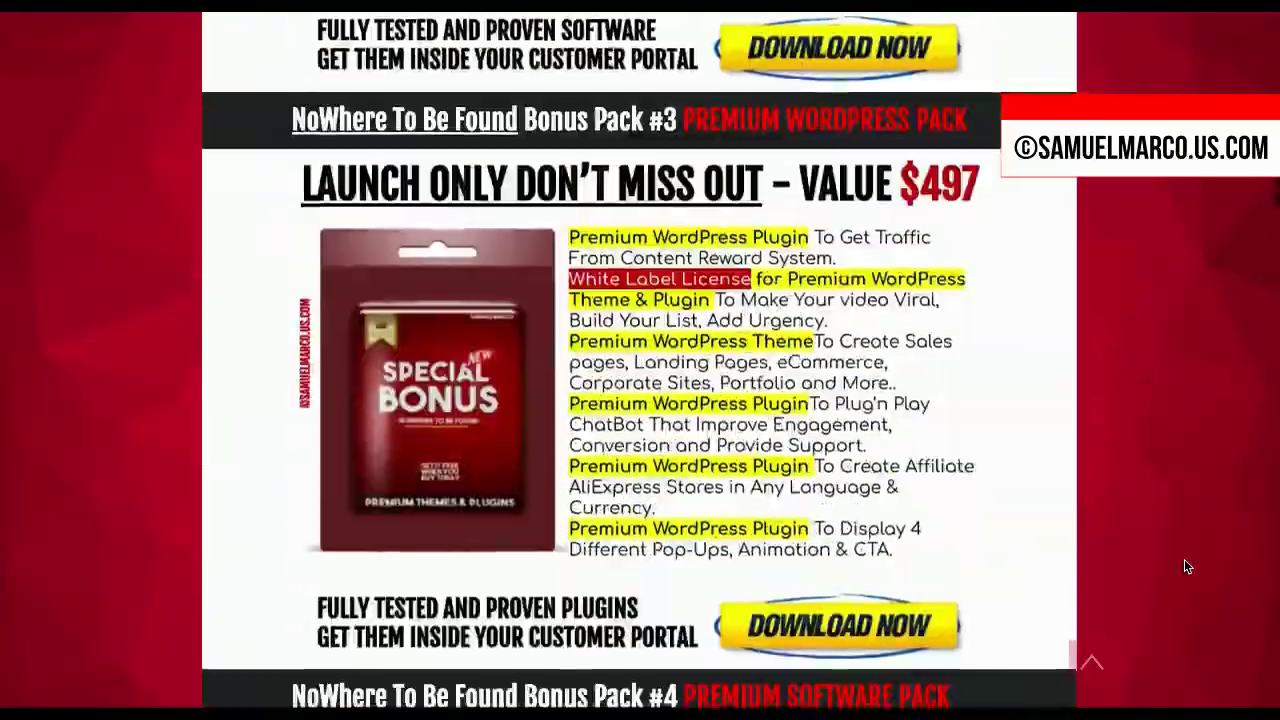
pyautogui.scroll(-20, 1184, 567)
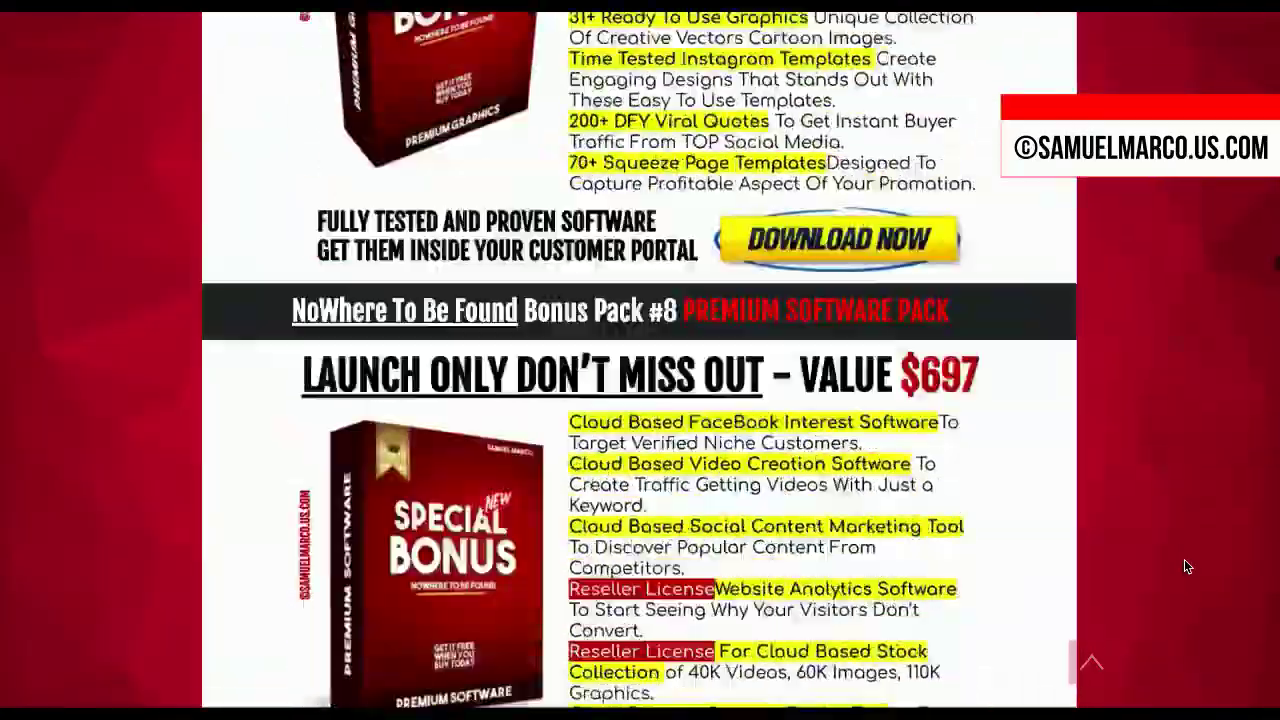
pyautogui.scroll(-20, 1184, 567)
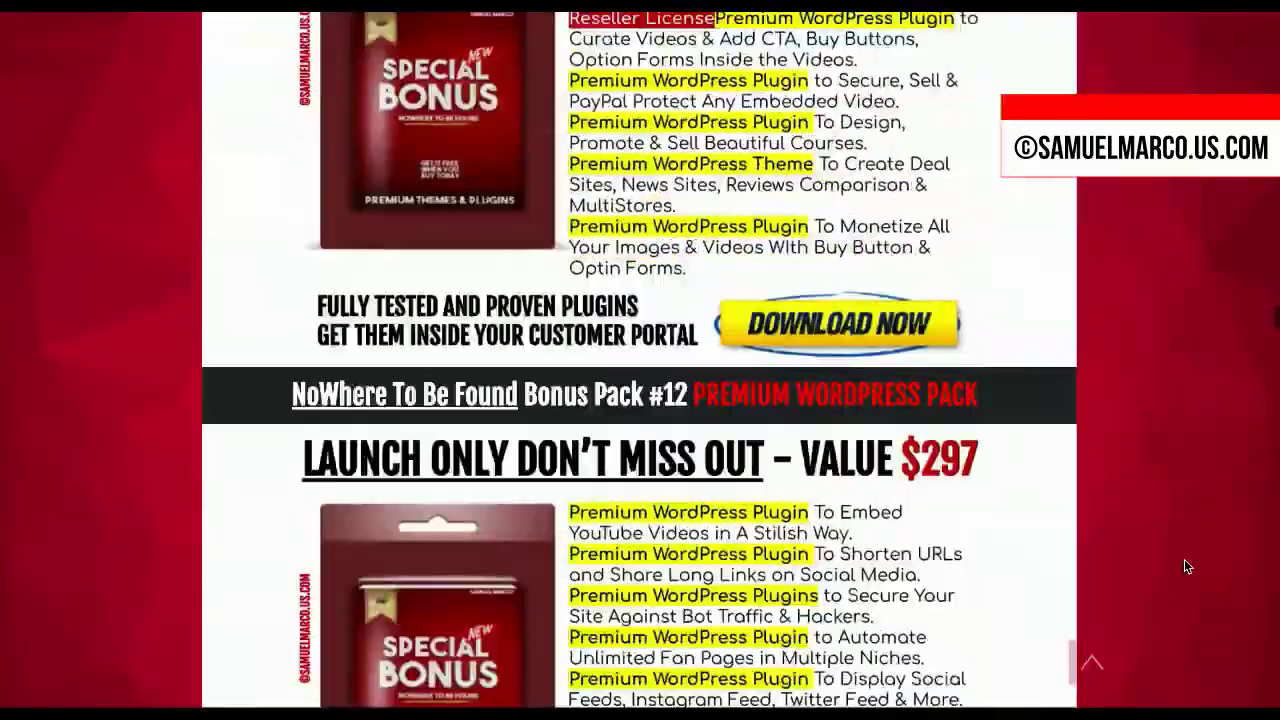
pyautogui.scroll(-20, 1184, 567)
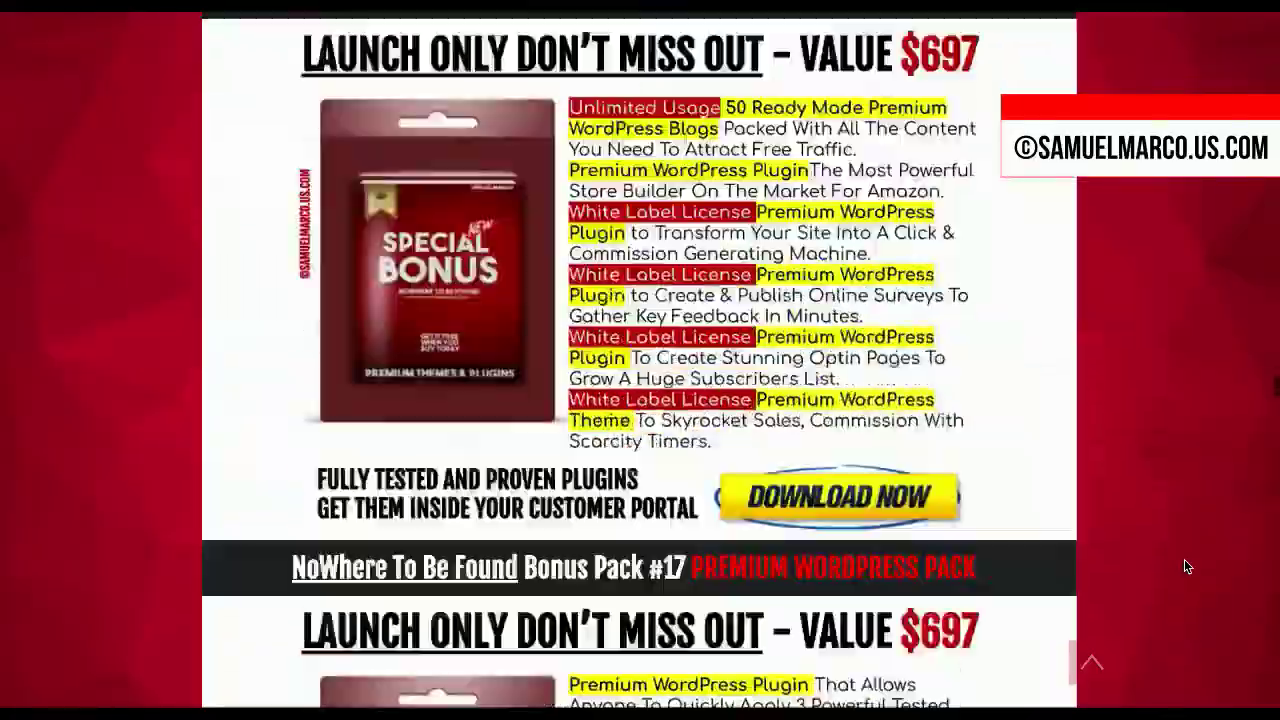
pyautogui.scroll(-20, 1184, 567)
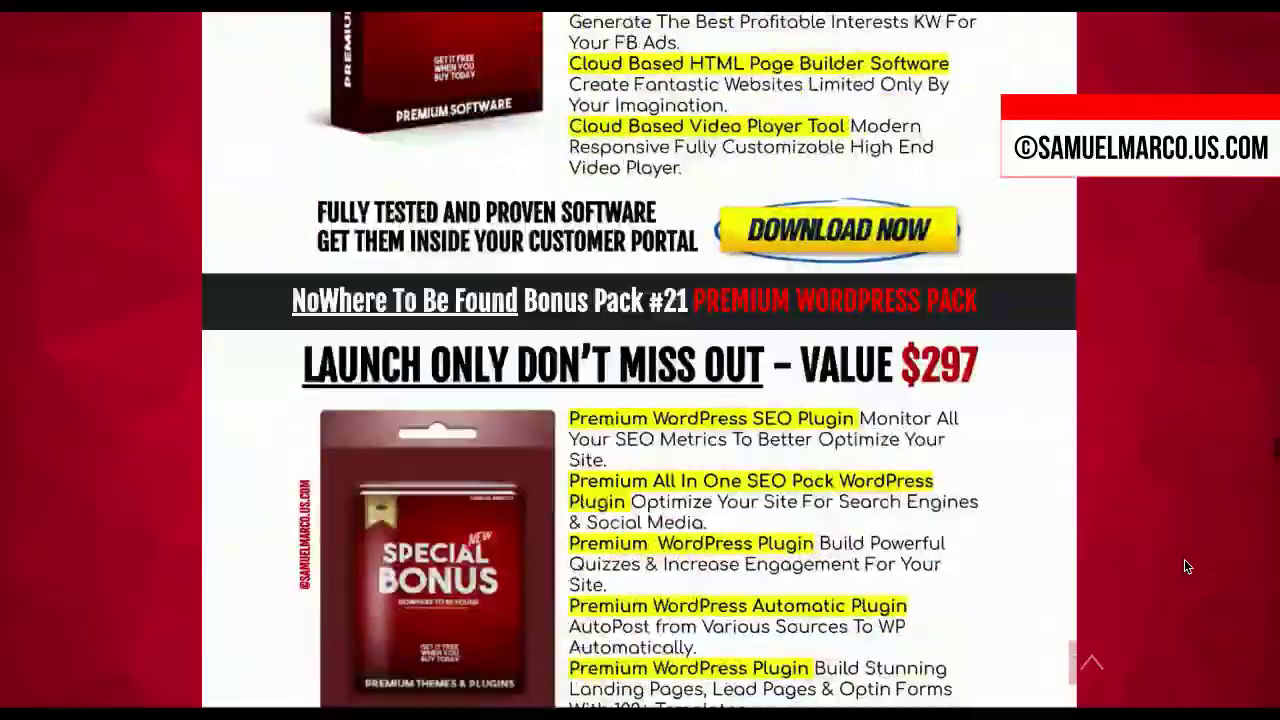
pyautogui.scroll(-20, 1184, 567)
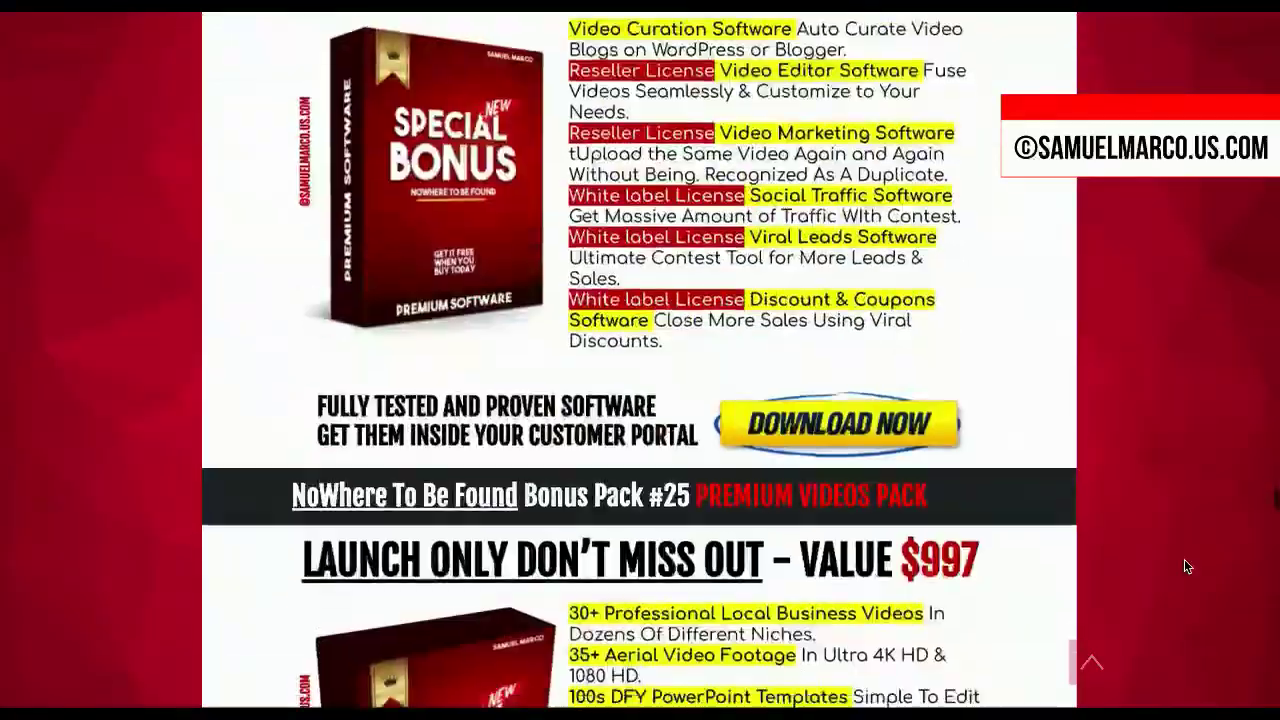
pyautogui.scroll(-20, 1184, 567)
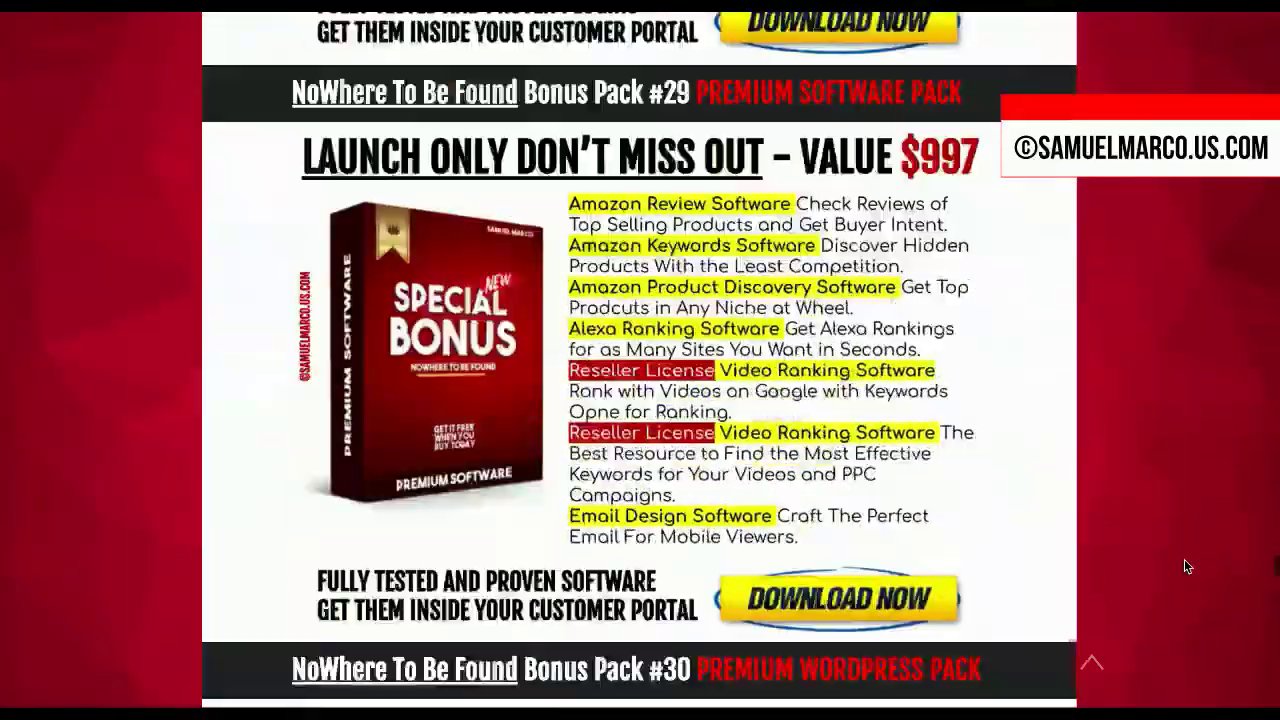
pyautogui.scroll(-20, 1184, 567)
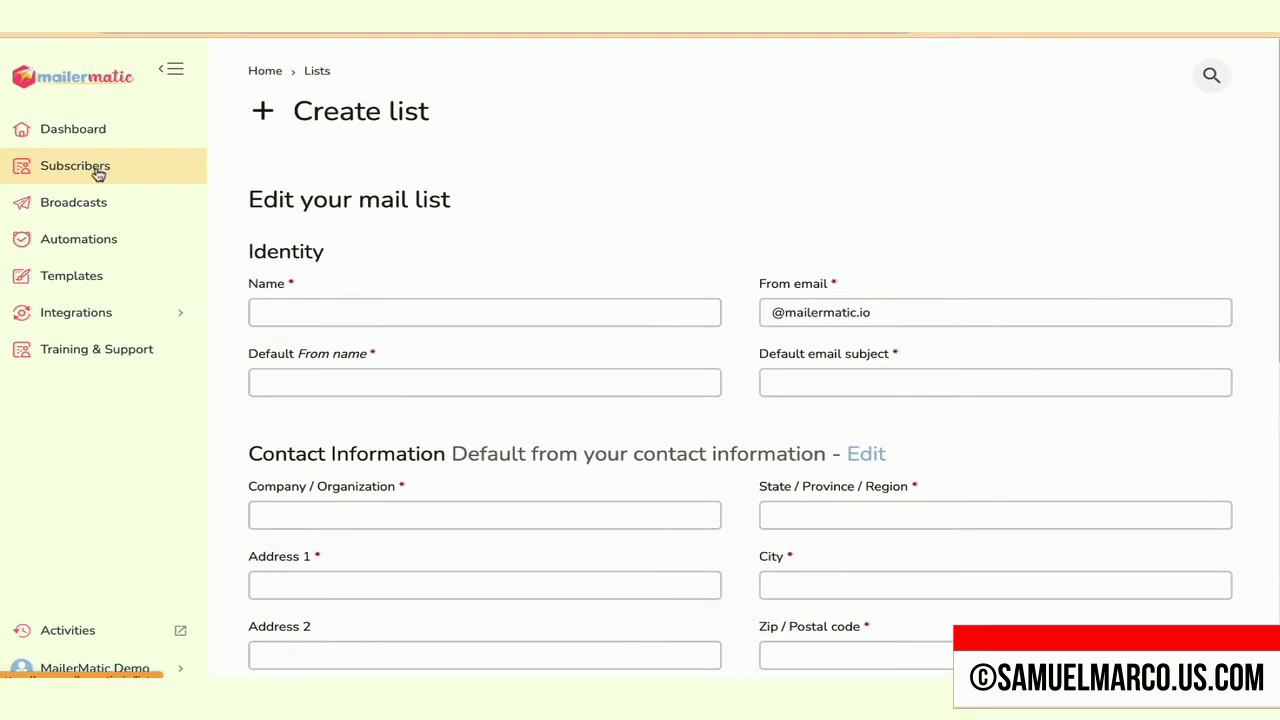
# - Tick the three import consents: subscriber permission, spam-trap-free list, and legal compliance
pyautogui.scroll(-1, 366, 240)
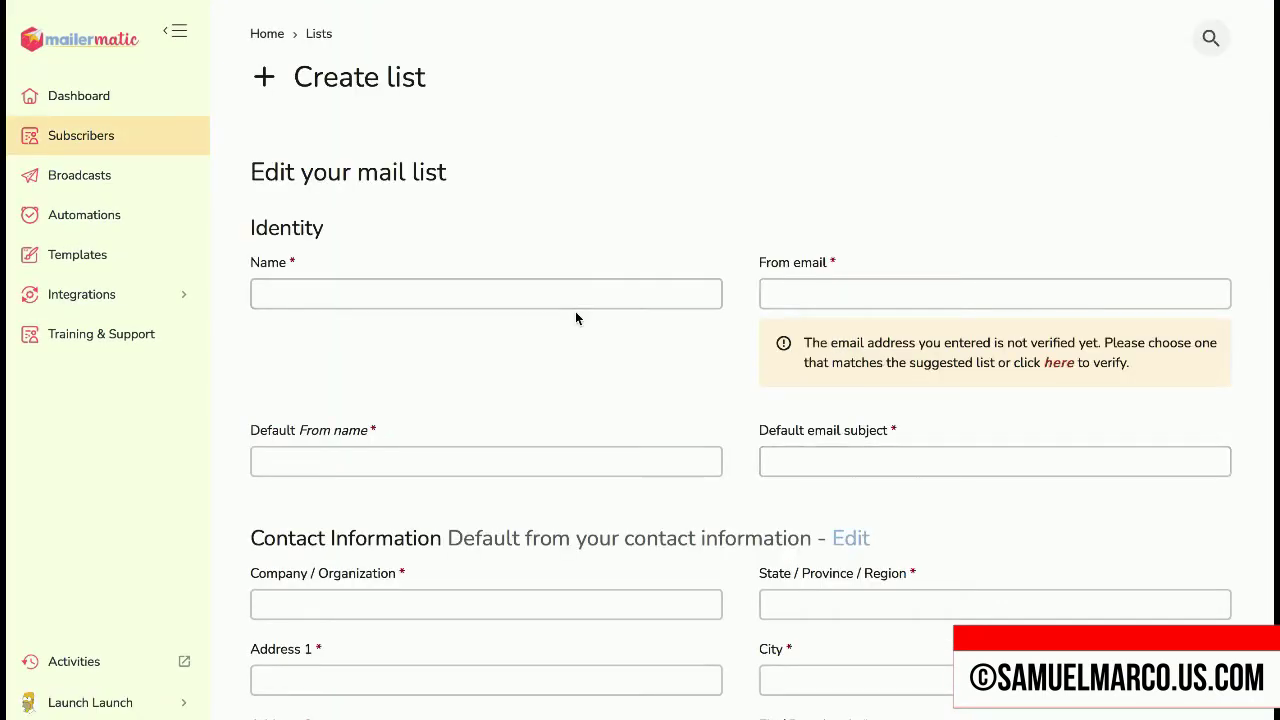
pyautogui.scroll(-8, 548, 412)
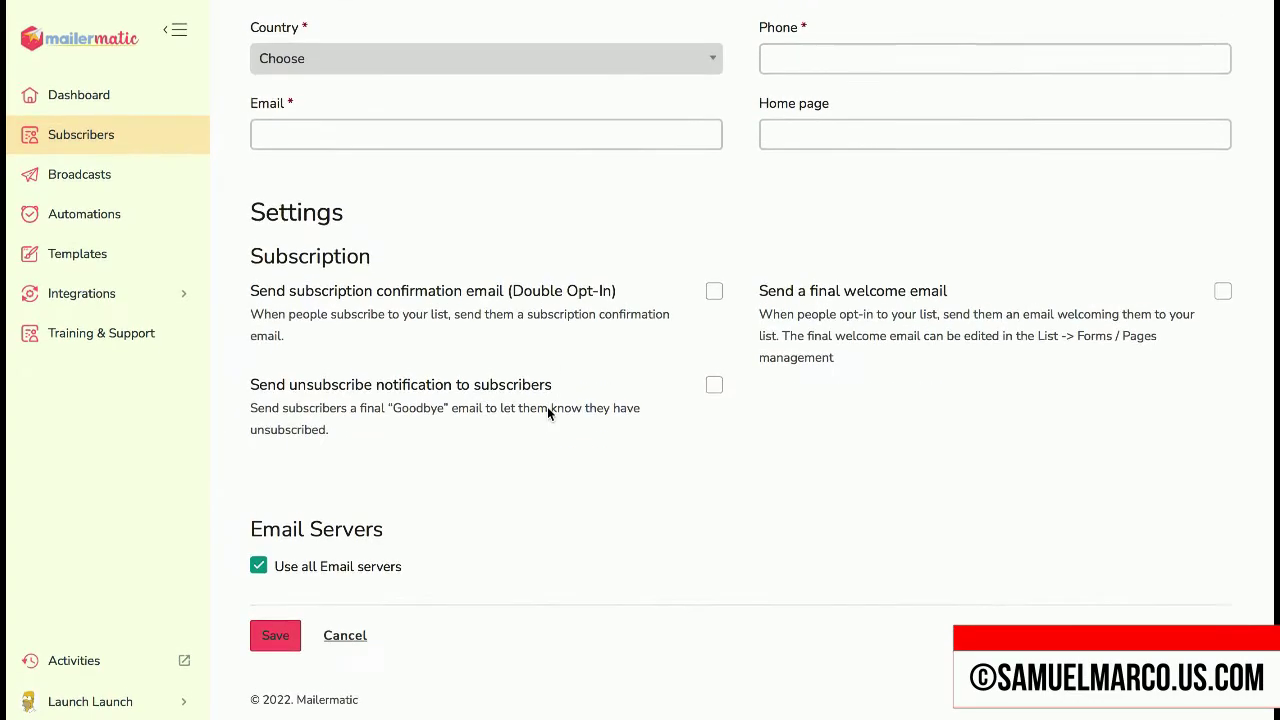
pyautogui.scroll(8, 547, 406)
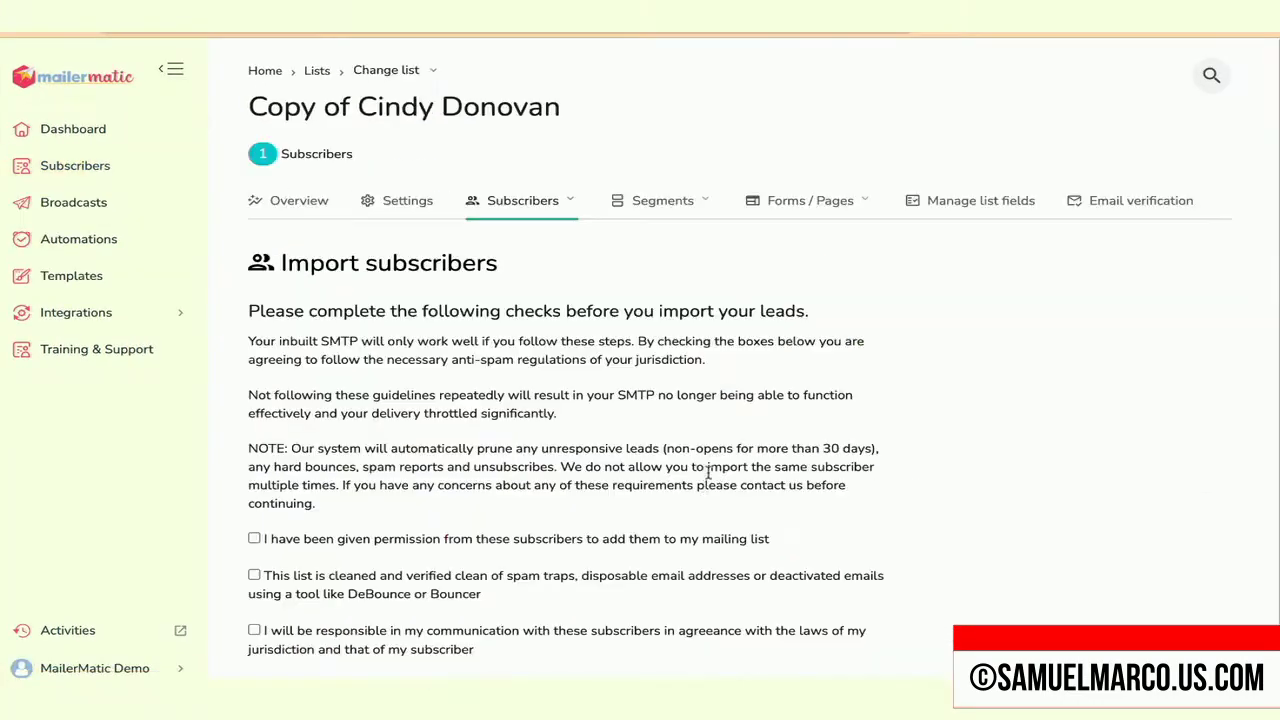
pyautogui.scroll(-1, 700, 486)
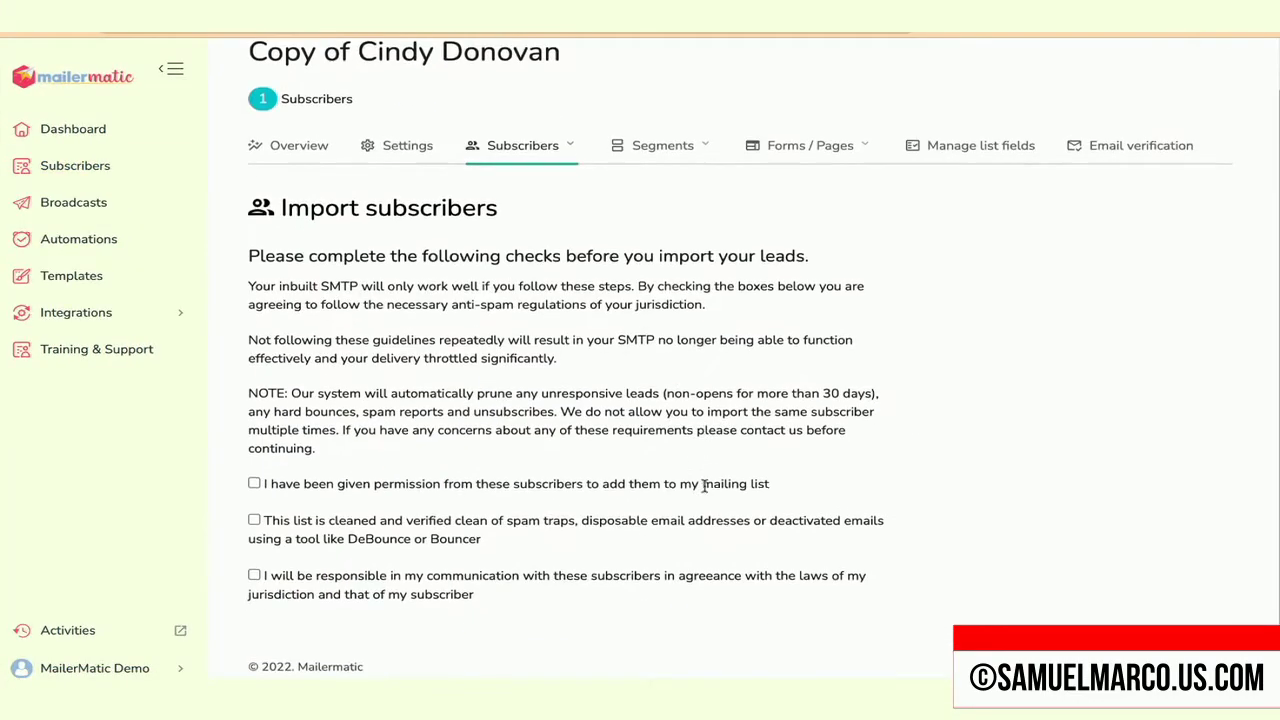
pyautogui.click(254, 484)
pyautogui.click(254, 521)
pyautogui.click(254, 575)
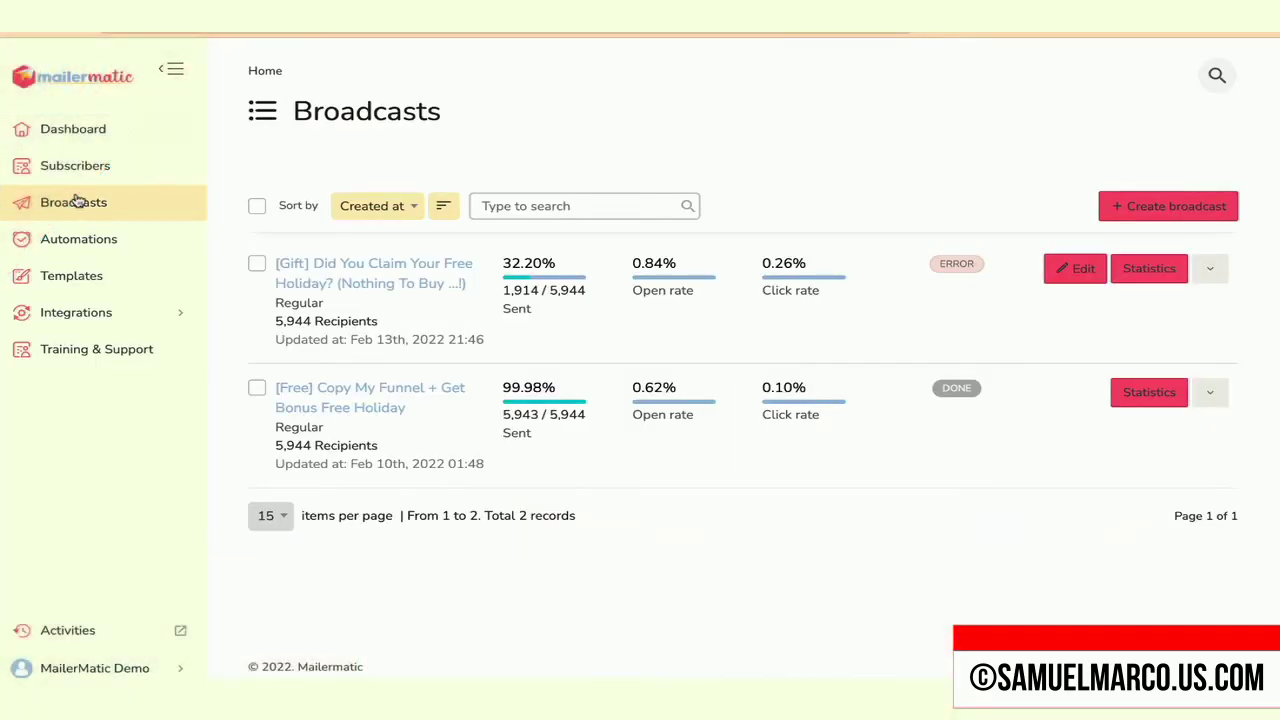
# - Create a regular broadcast and rename it from Untitled to Demo
pyautogui.click(1167, 206)
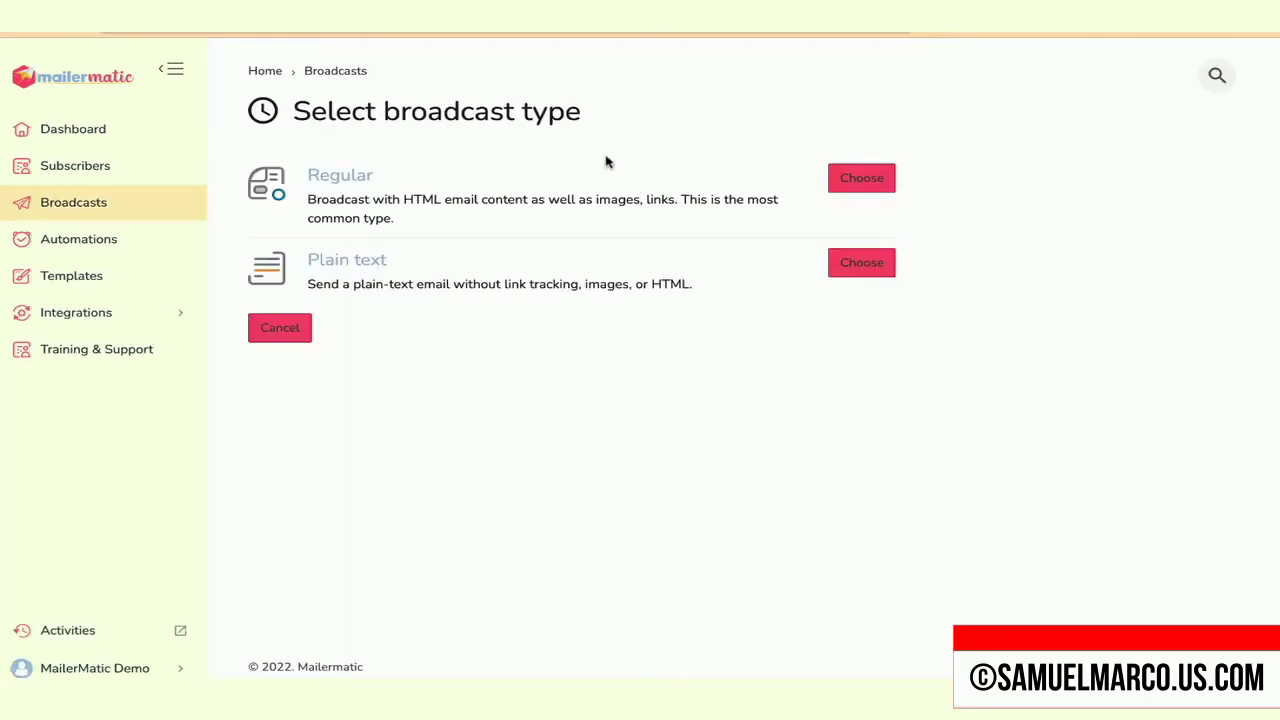
pyautogui.click(480, 170)
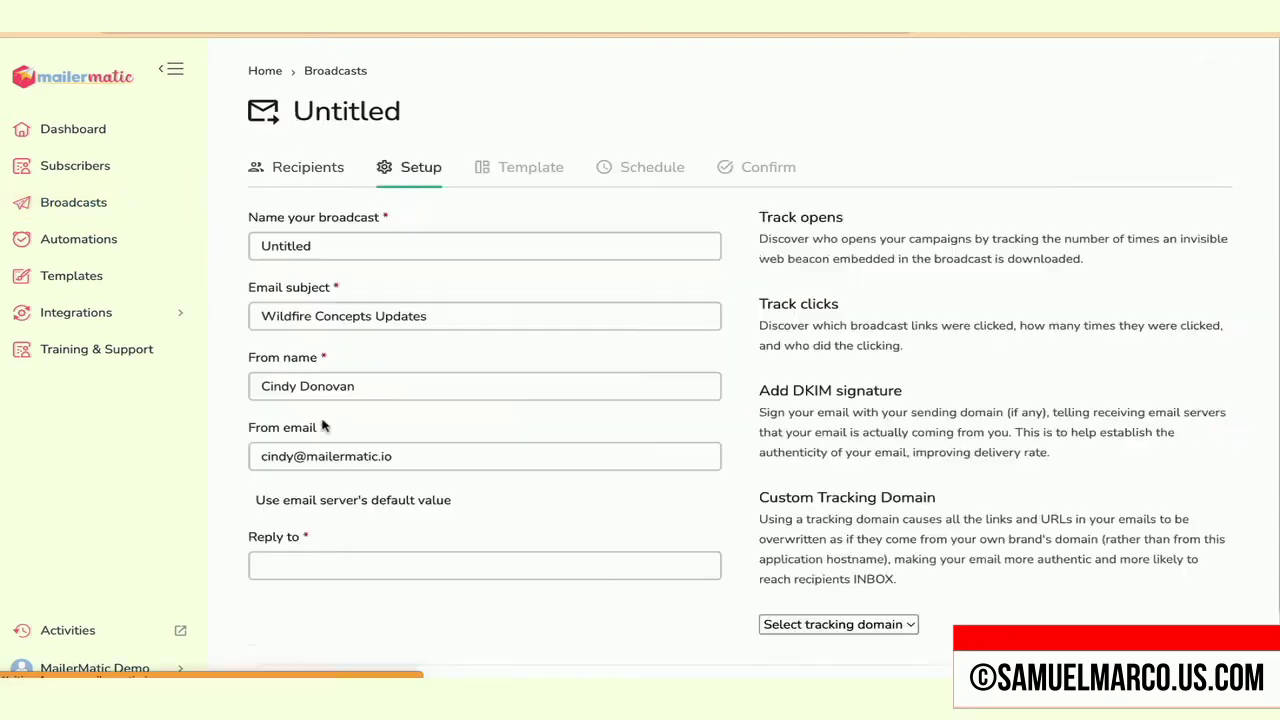
pyautogui.click(375, 241)
pyautogui.doubleClick(375, 241)
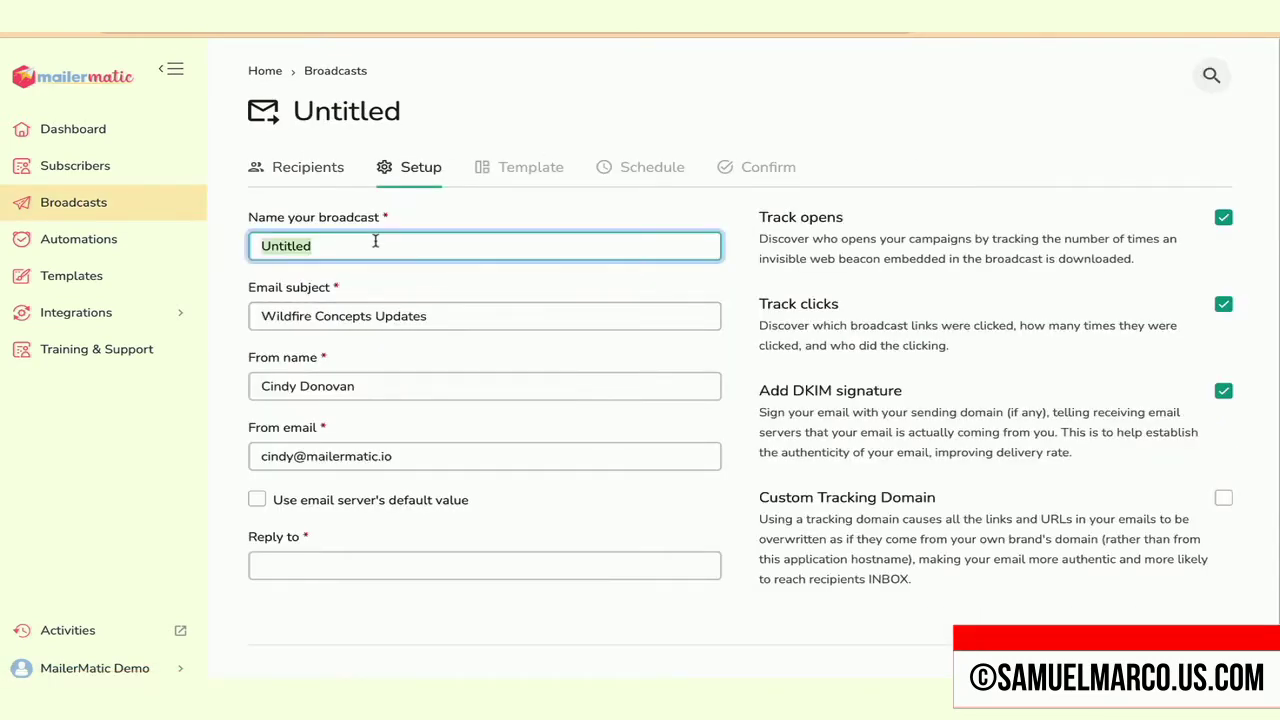
pyautogui.write('D')
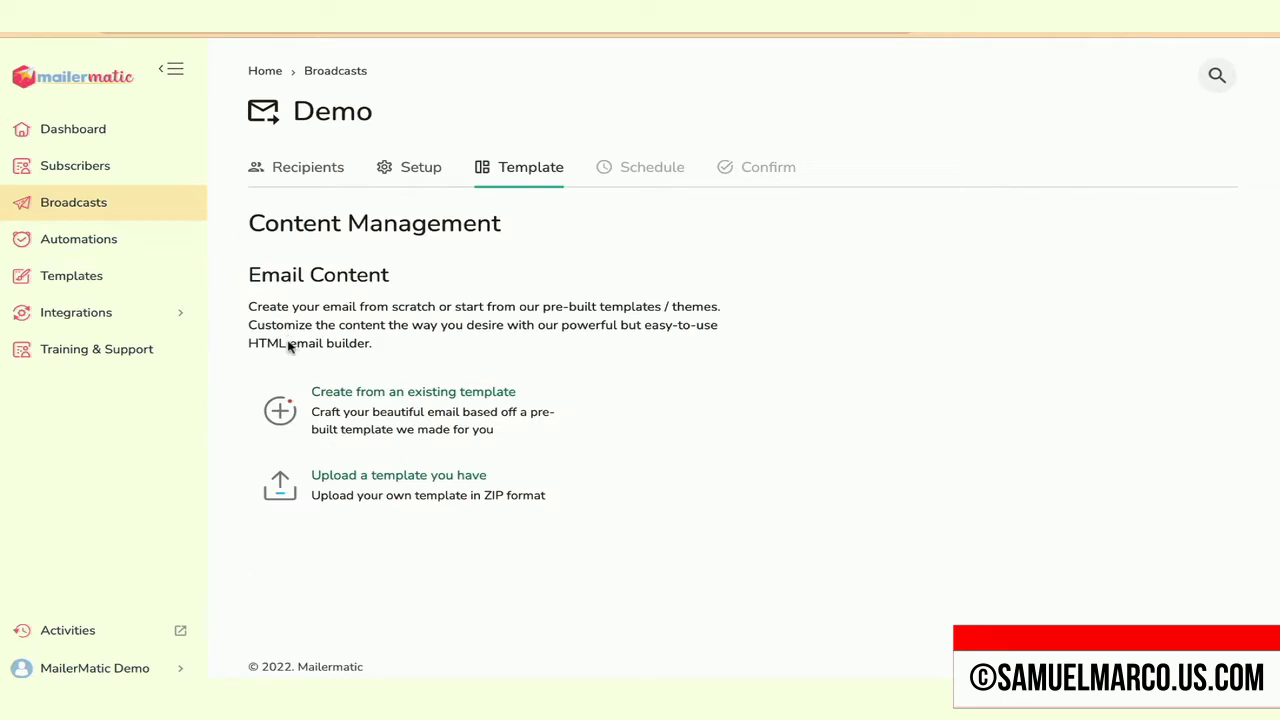
# - Apply a pre-built template and open the email content in Email builder PRO
pyautogui.click(400, 393)
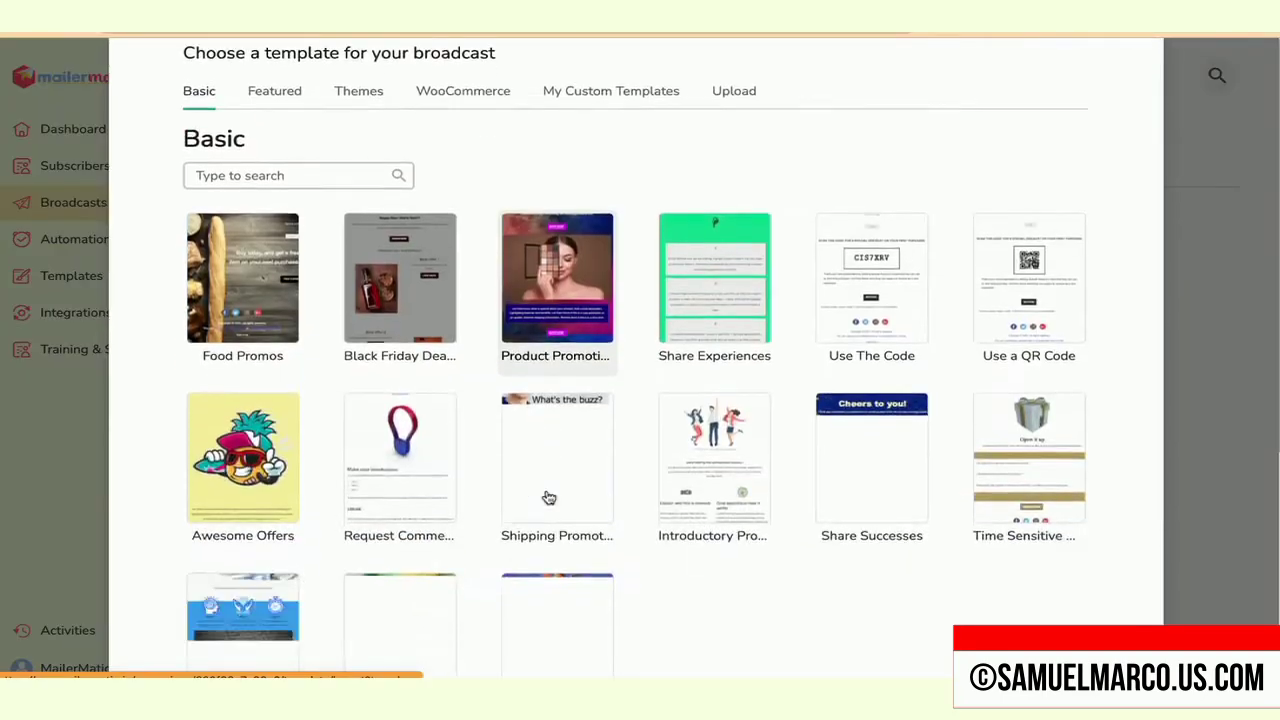
pyautogui.scroll(-5, 546, 497)
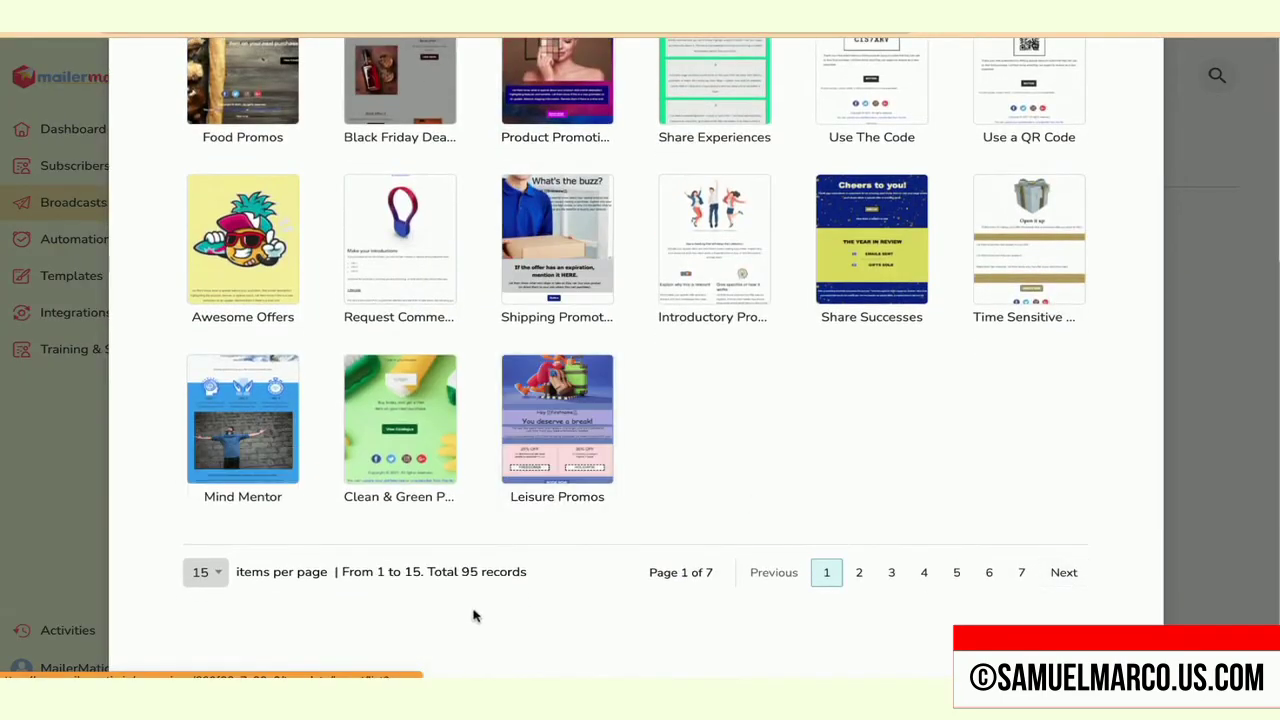
pyautogui.scroll(3, 906, 454)
pyautogui.scroll(1, 906, 456)
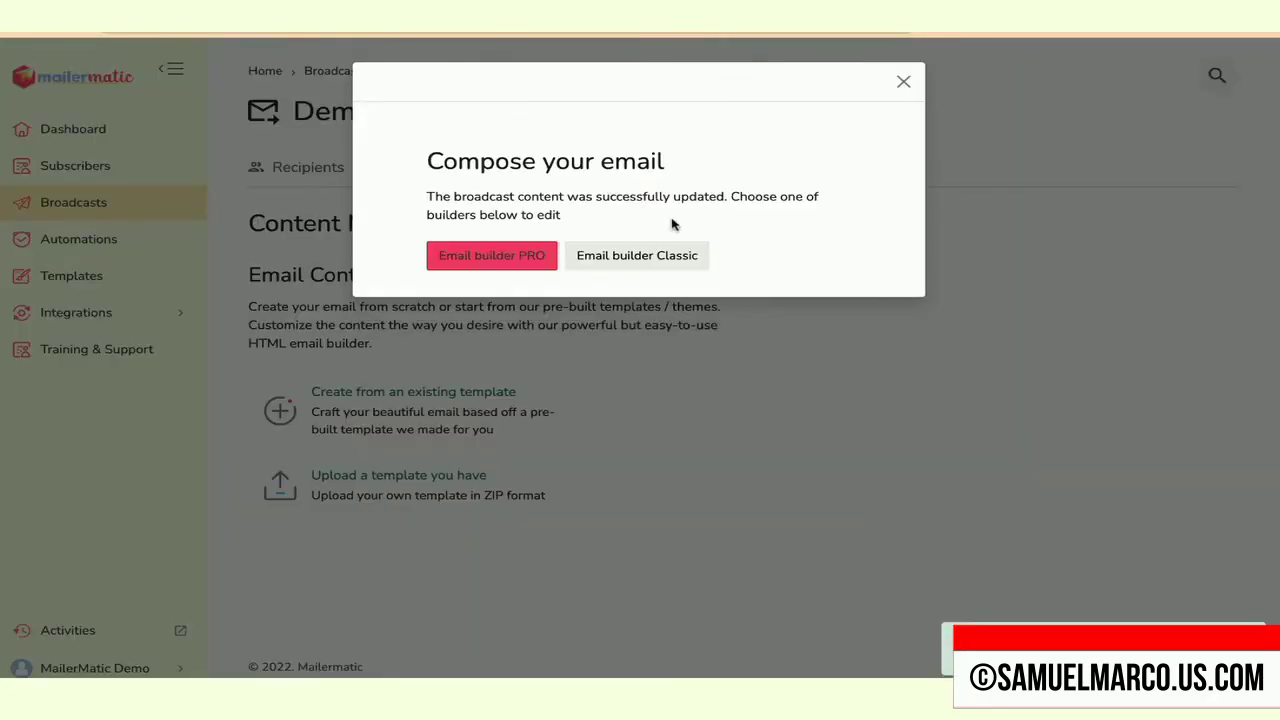
pyautogui.click(471, 262)
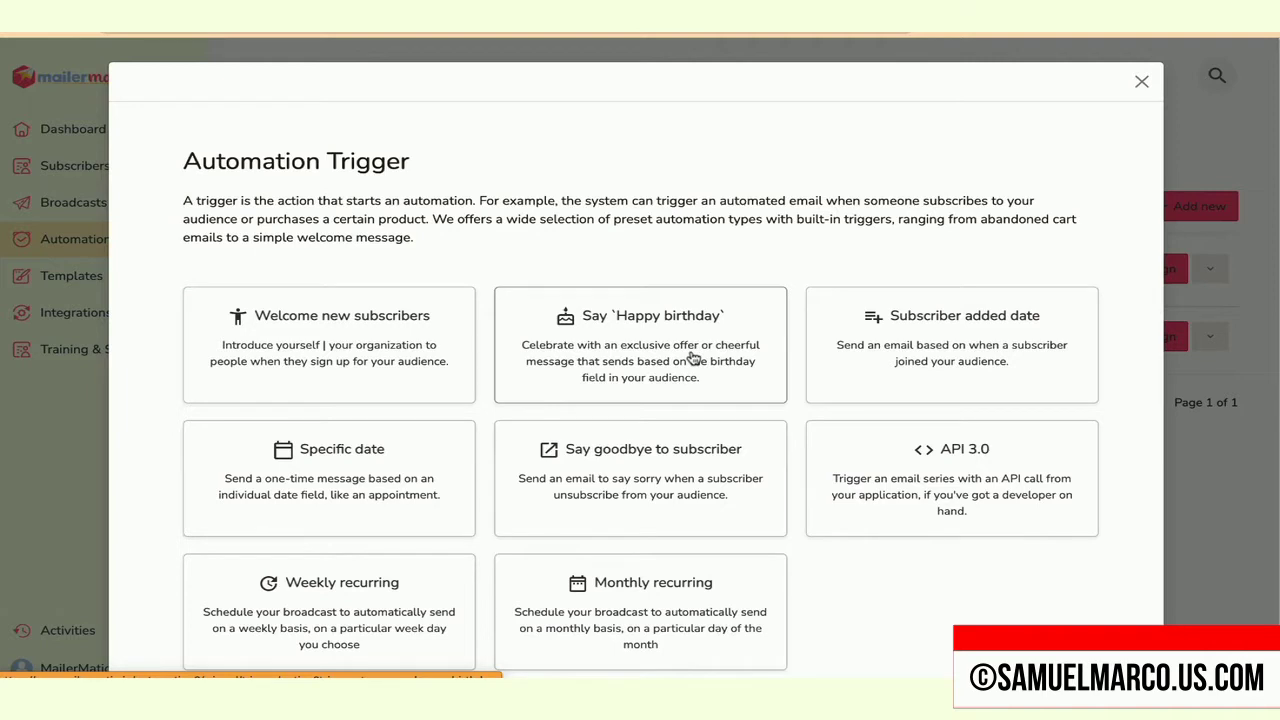
# - Create a Welcome new subscribers automation named Demo
pyautogui.click(329, 345)
pyautogui.click(394, 331)
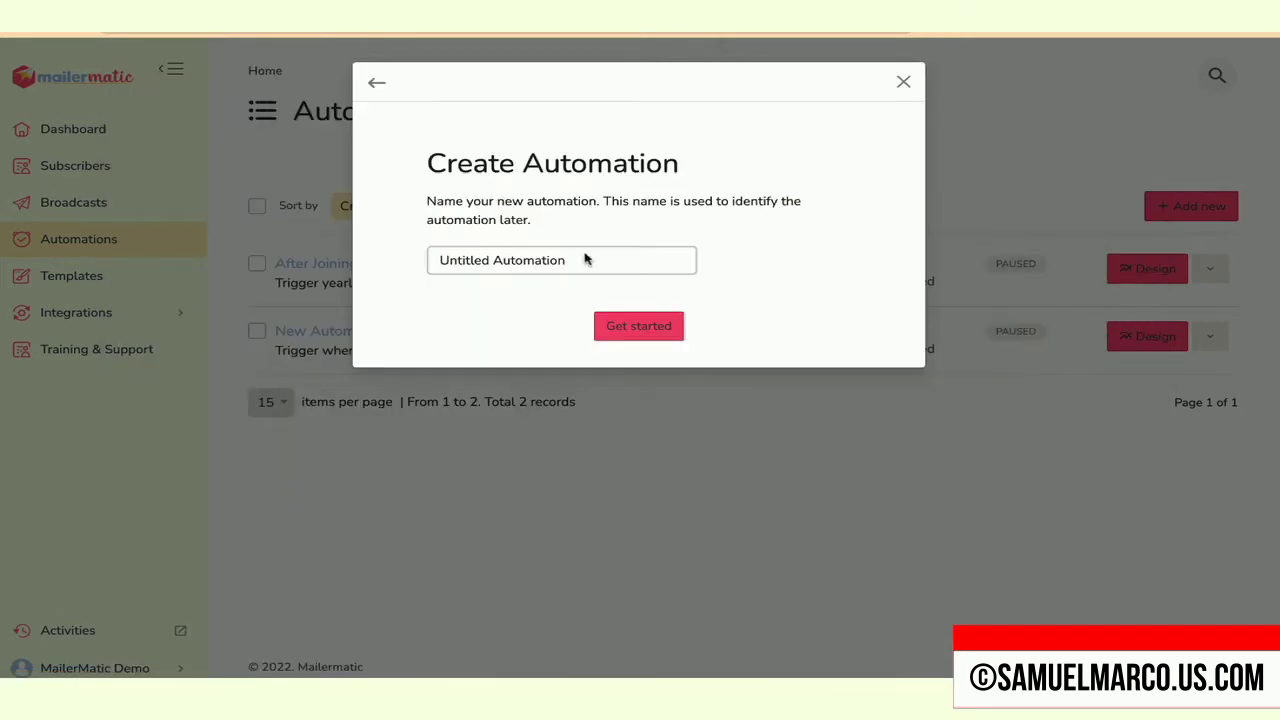
pyautogui.click(597, 262)
pyautogui.hotkey('ctrl', 'a')
pyautogui.write('Demo')
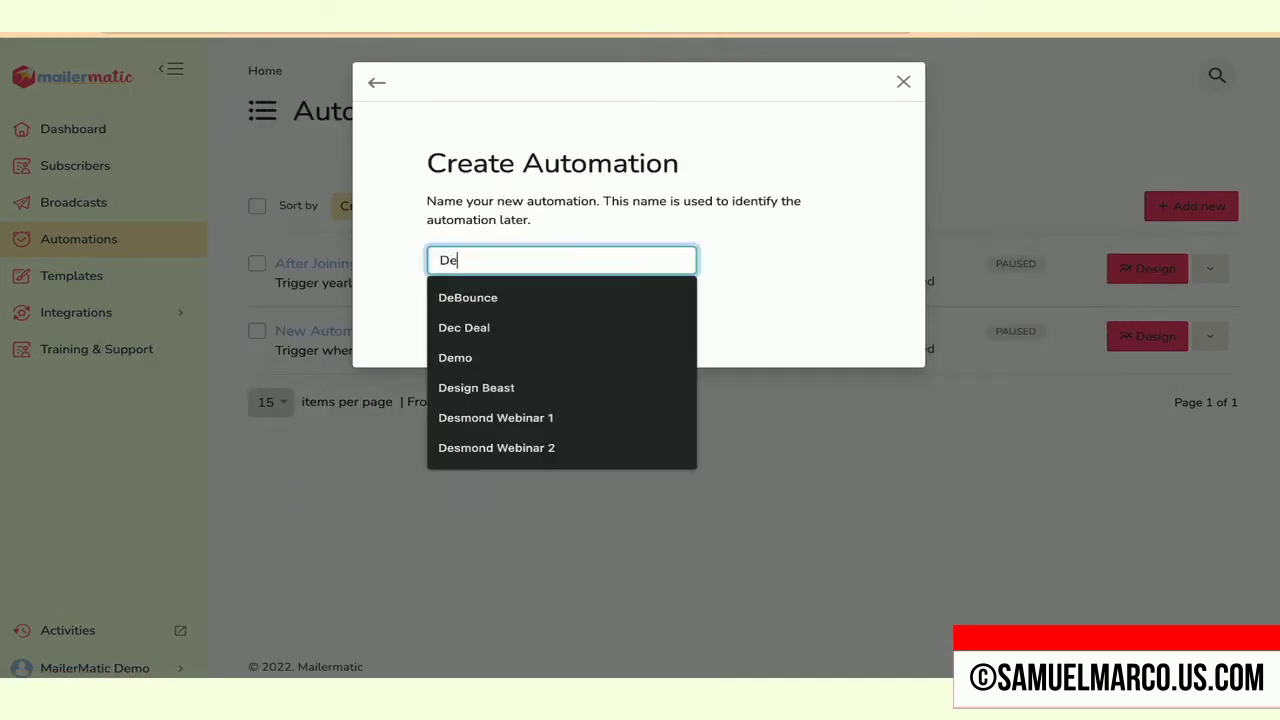
pyautogui.click(658, 336)
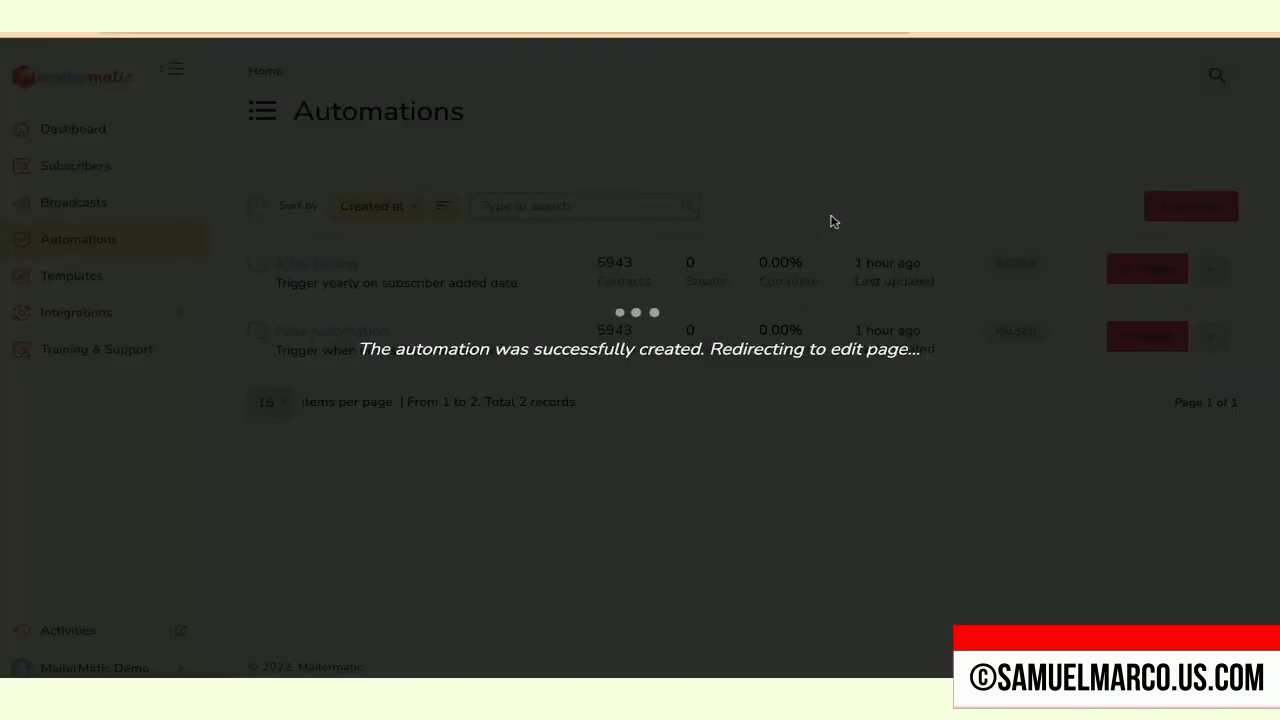
# - Add a Send an email action after the automation's trigger
pyautogui.click(429, 209)
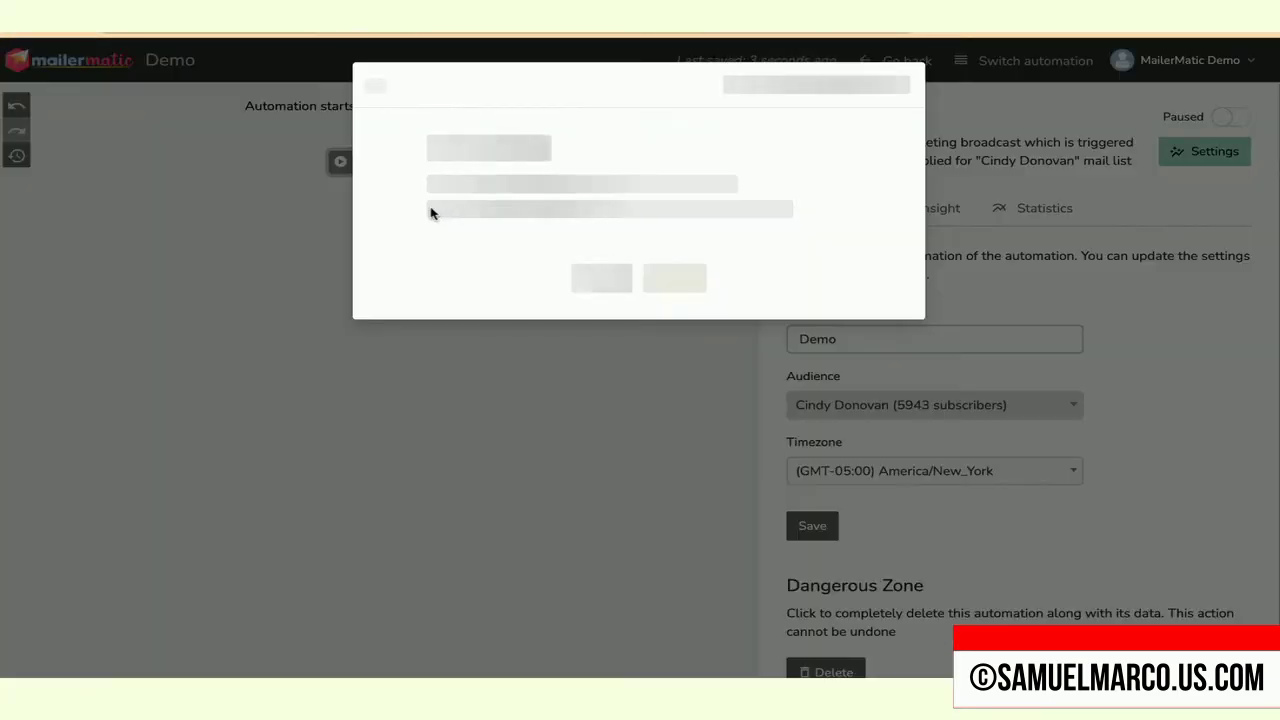
pyautogui.click(569, 274)
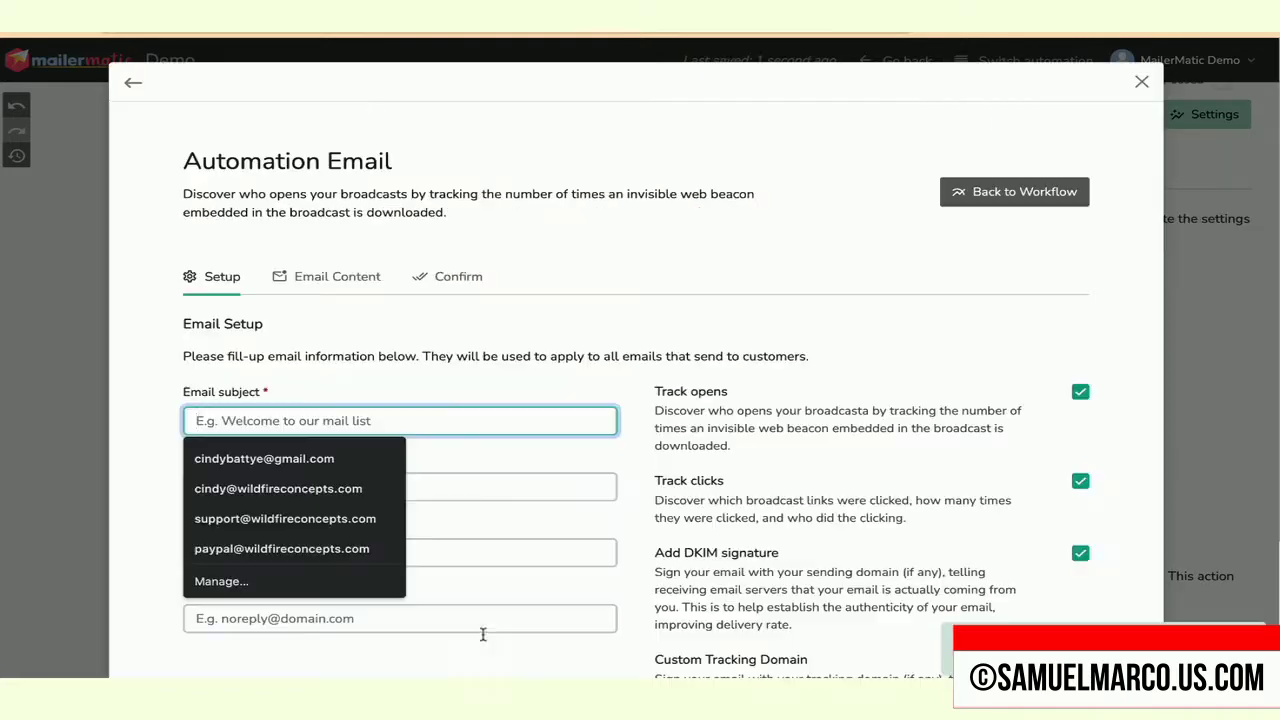
pyautogui.scroll(-3, 574, 584)
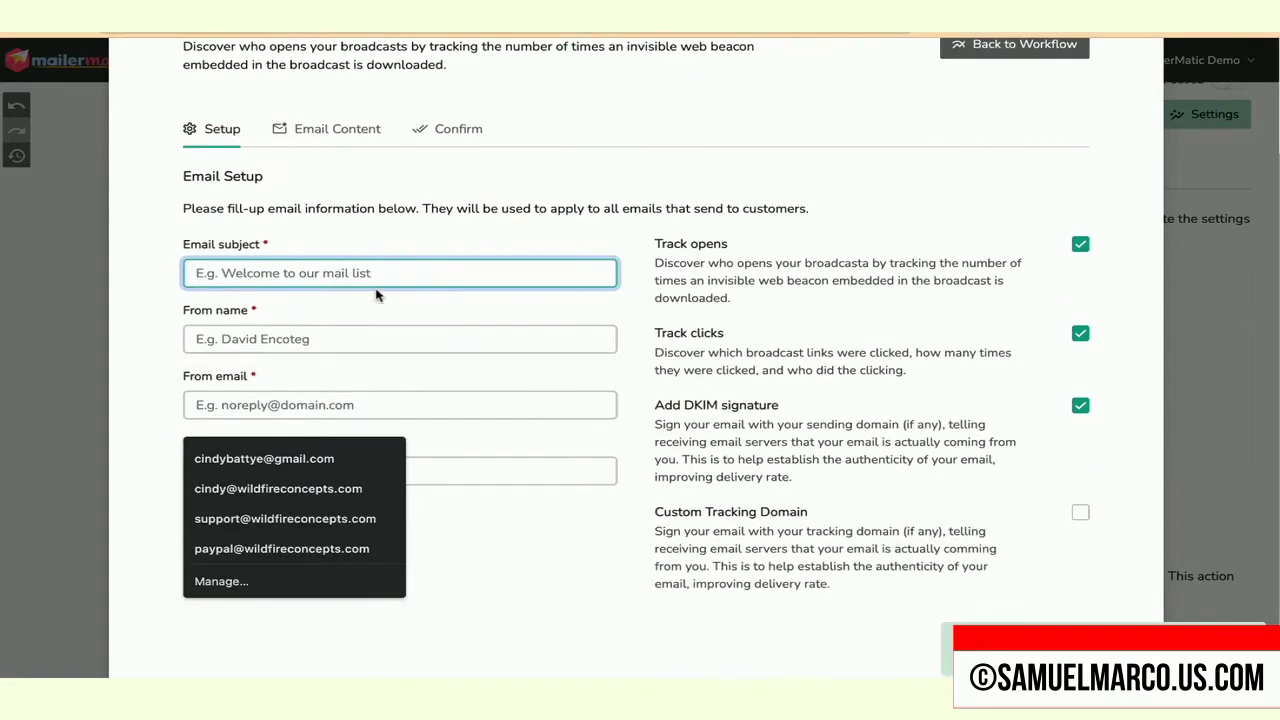
pyautogui.scroll(-1, 718, 630)
pyautogui.scroll(3, 630, 290)
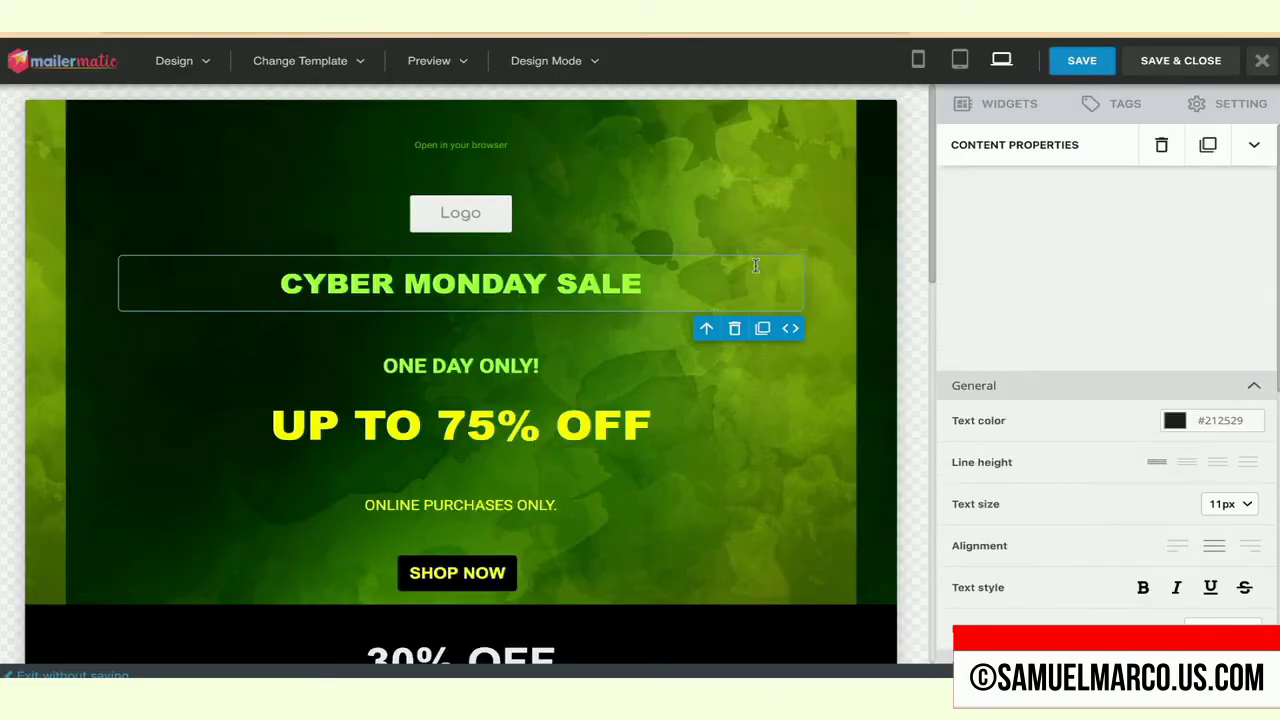
pyautogui.scroll(-2, 593, 413)
pyautogui.scroll(-15, 593, 413)
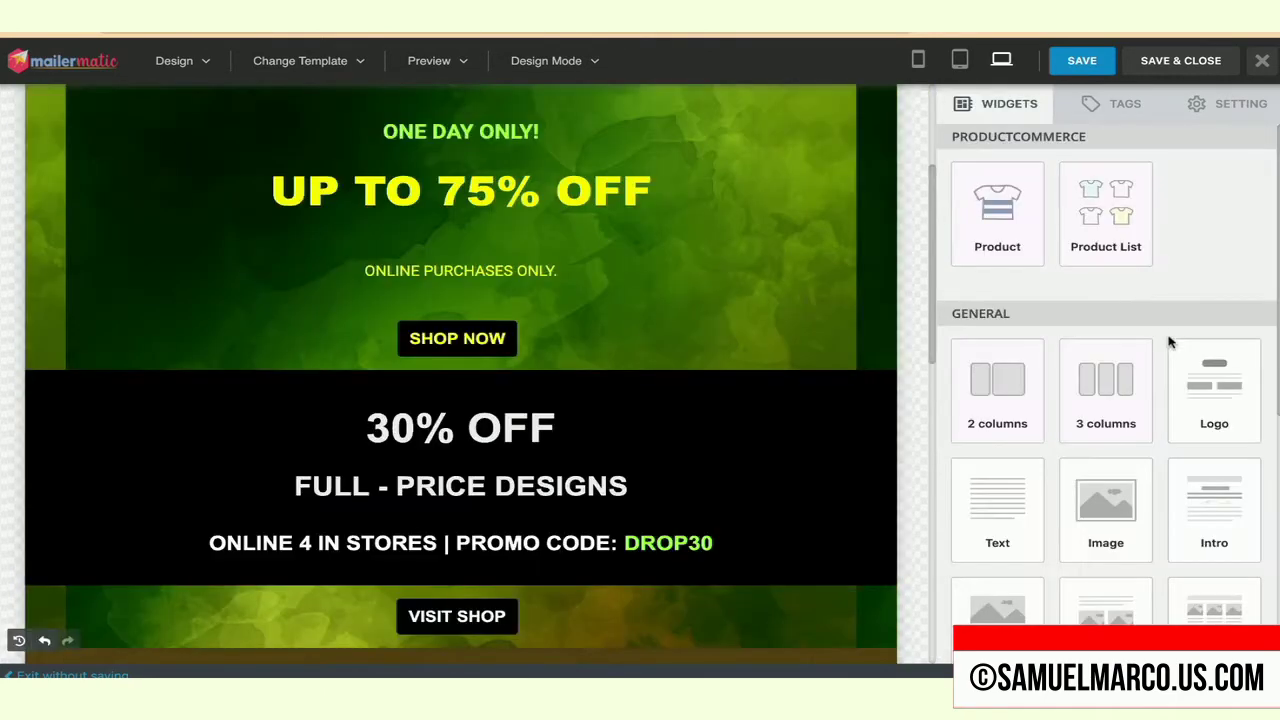
pyautogui.scroll(-1, 1170, 342)
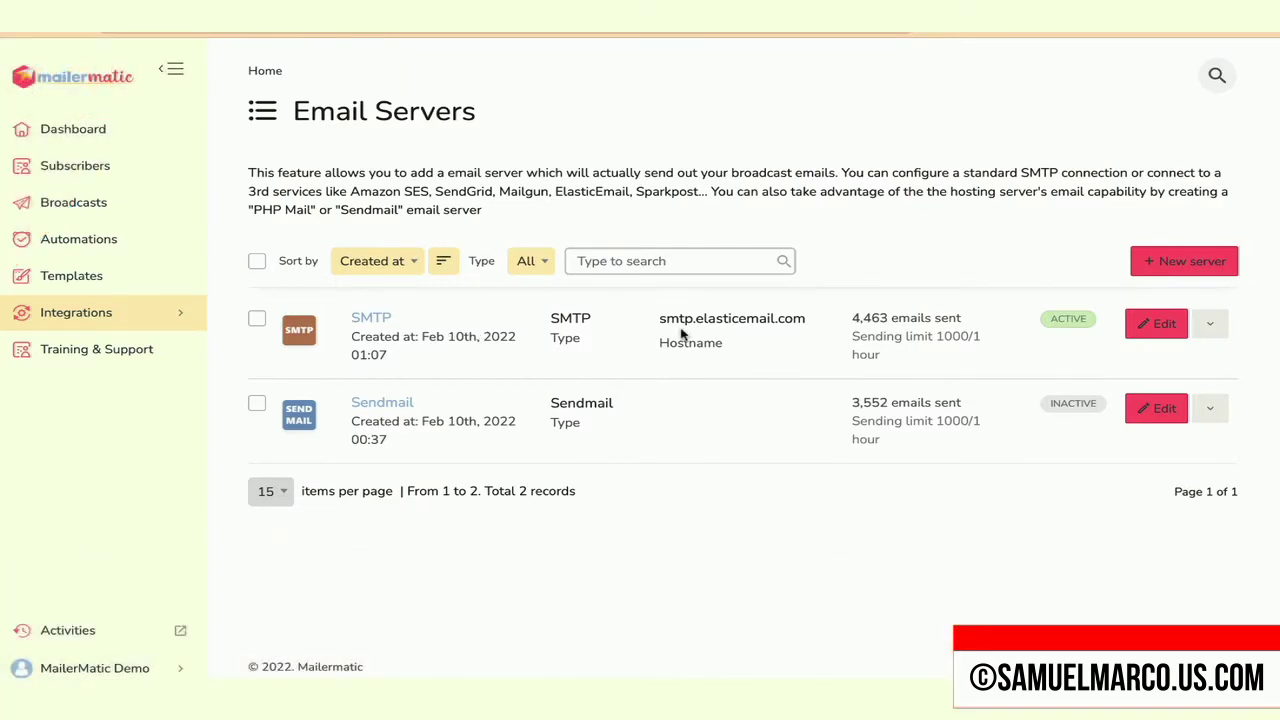
# - Open the new email server type selection and expand the Integrations sidebar menu
pyautogui.click(1186, 266)
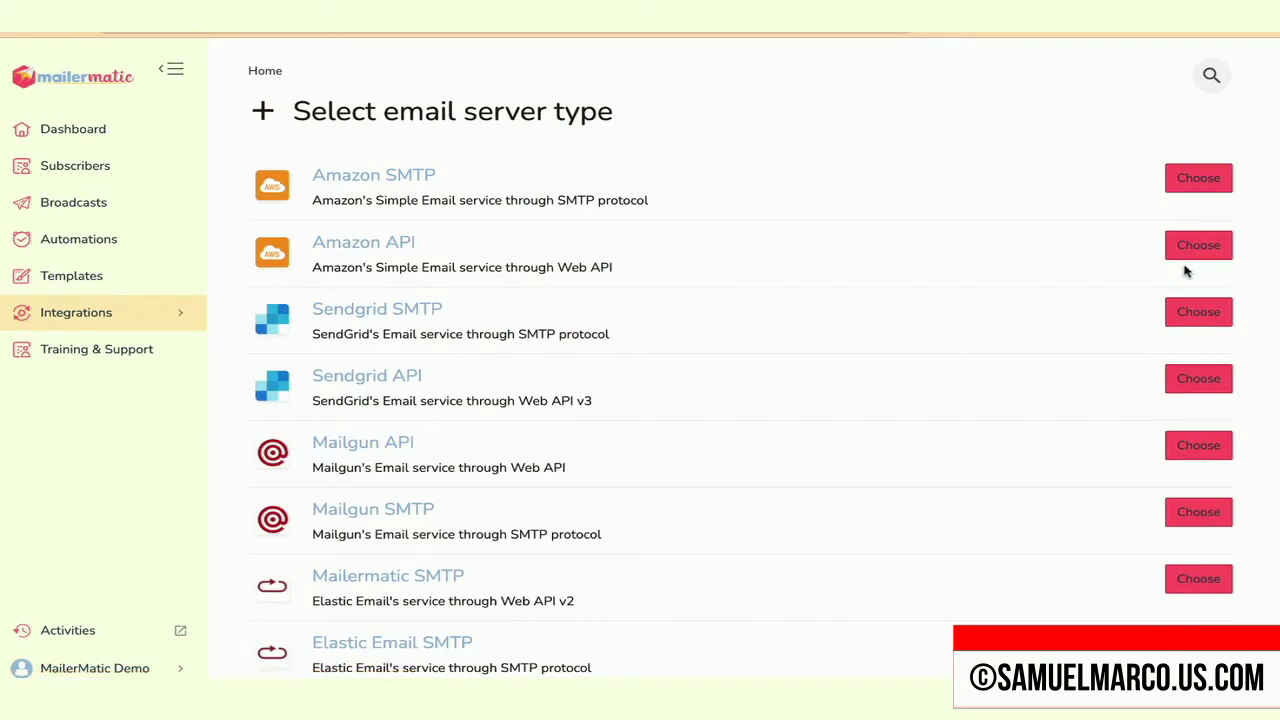
pyautogui.click(76, 312)
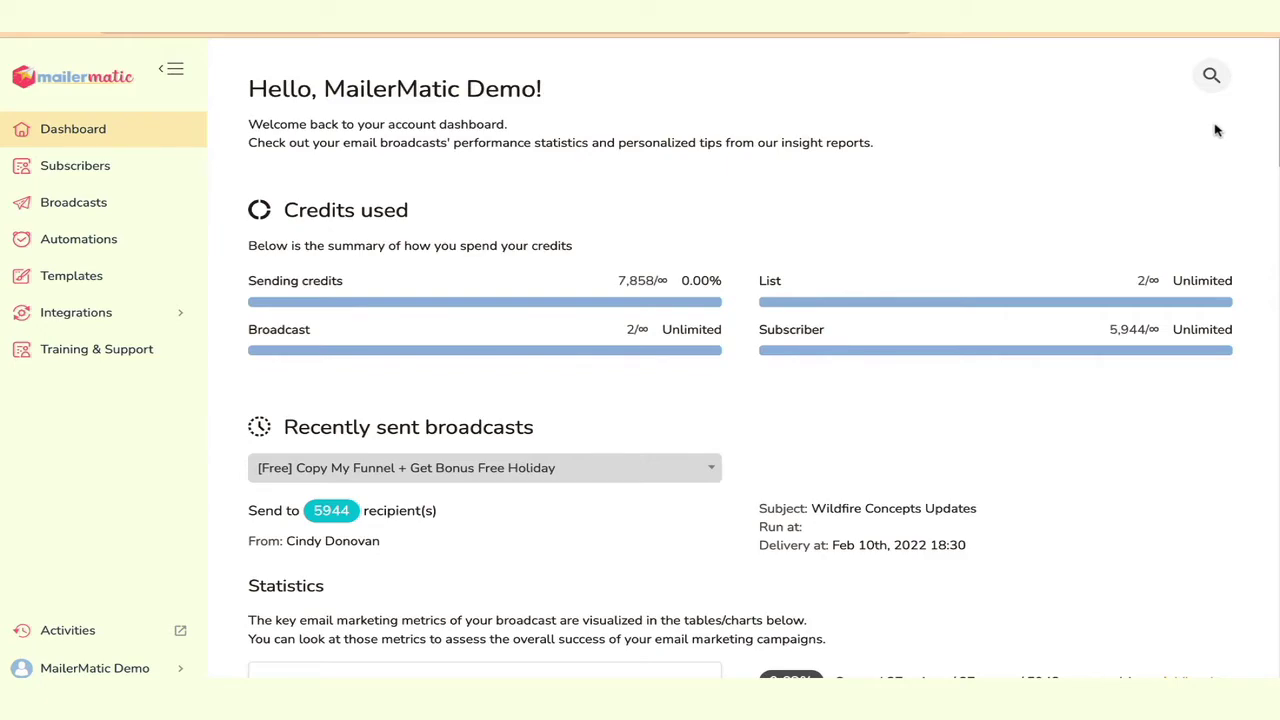
# - Review the dashboard statistics, then go to the My lists page under Subscribers
pyautogui.scroll(-3, 1026, 394)
pyautogui.scroll(3, 1011, 294)
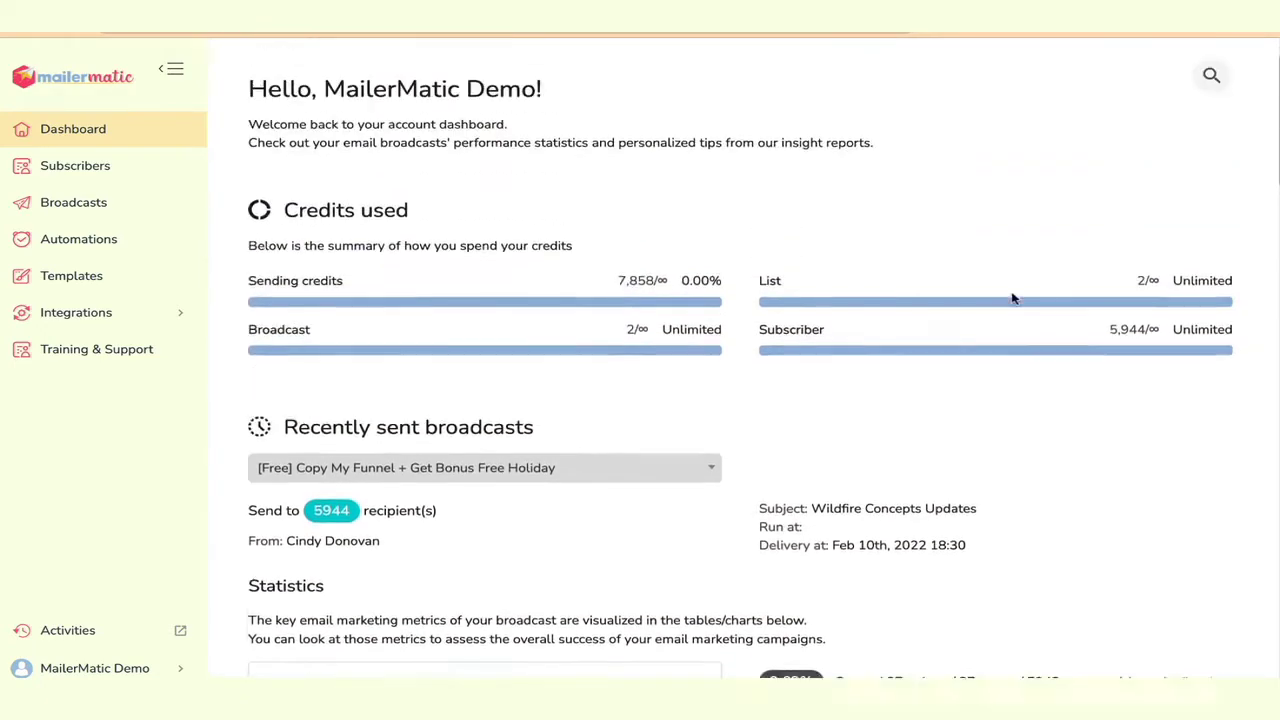
pyautogui.scroll(-10, 856, 477)
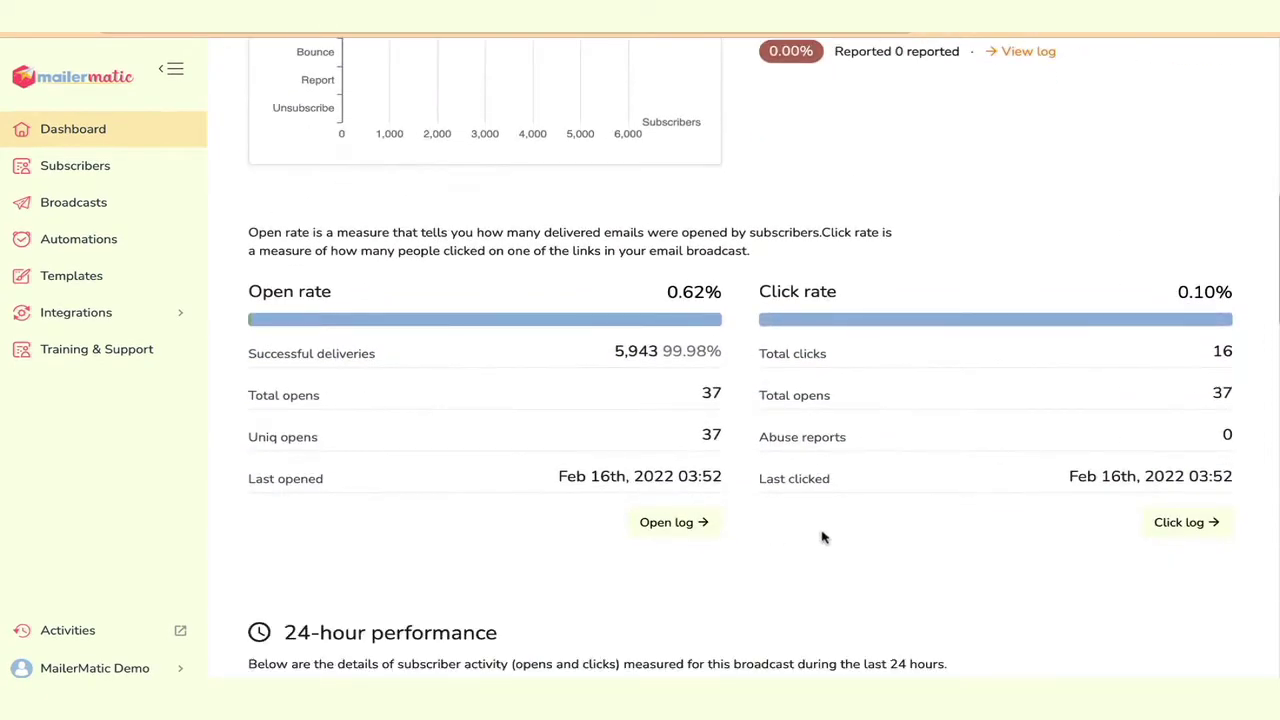
pyautogui.scroll(-5, 822, 538)
pyautogui.scroll(15, 886, 363)
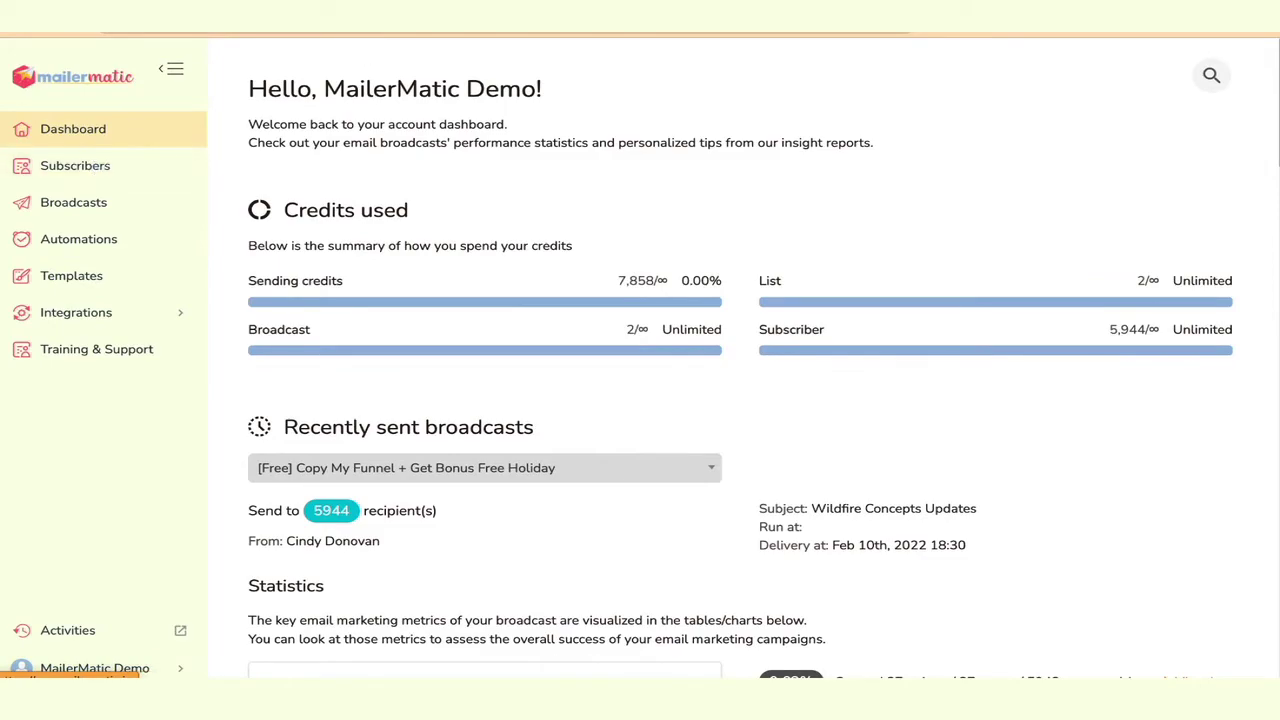
pyautogui.click(75, 165)
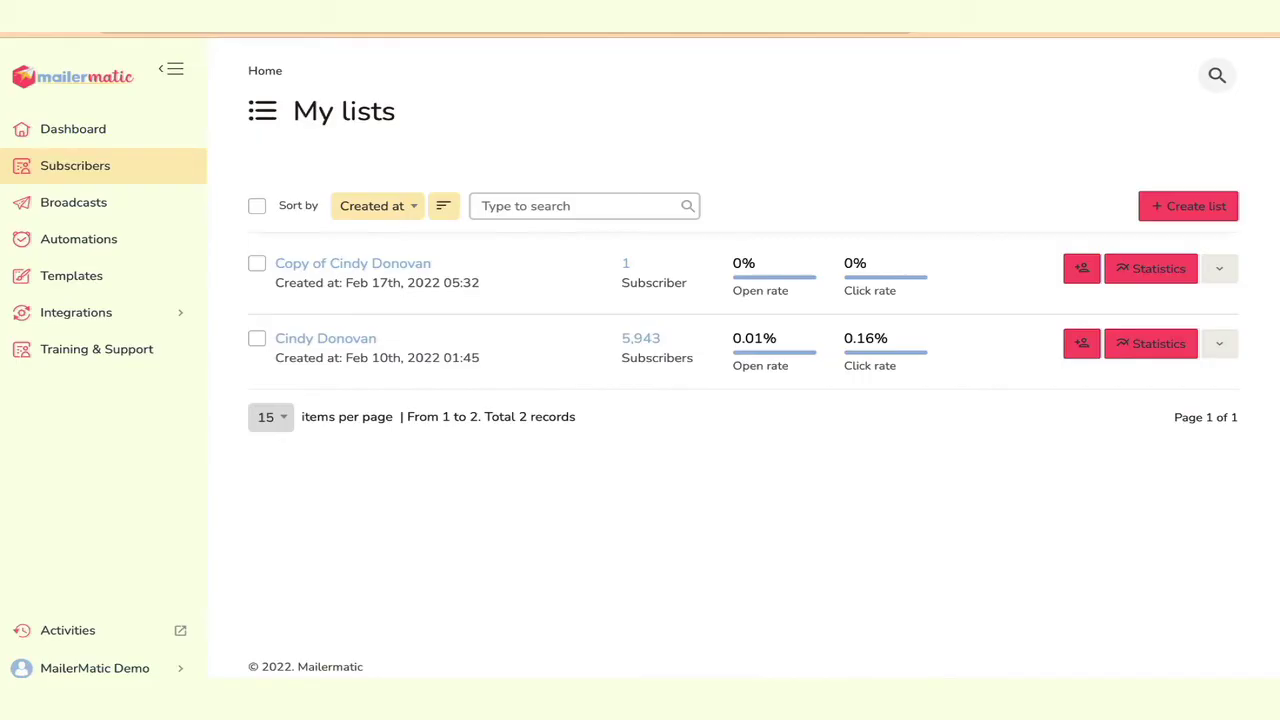
pyautogui.click(1190, 207)
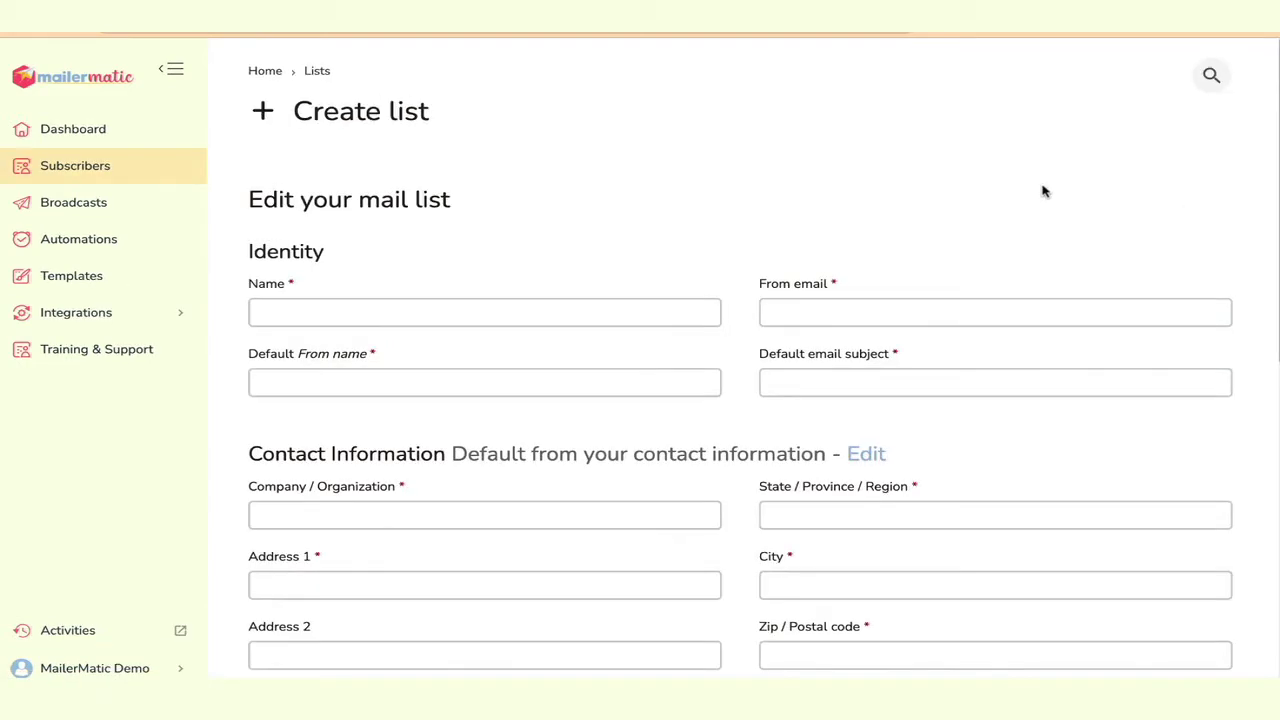
pyautogui.click(778, 314)
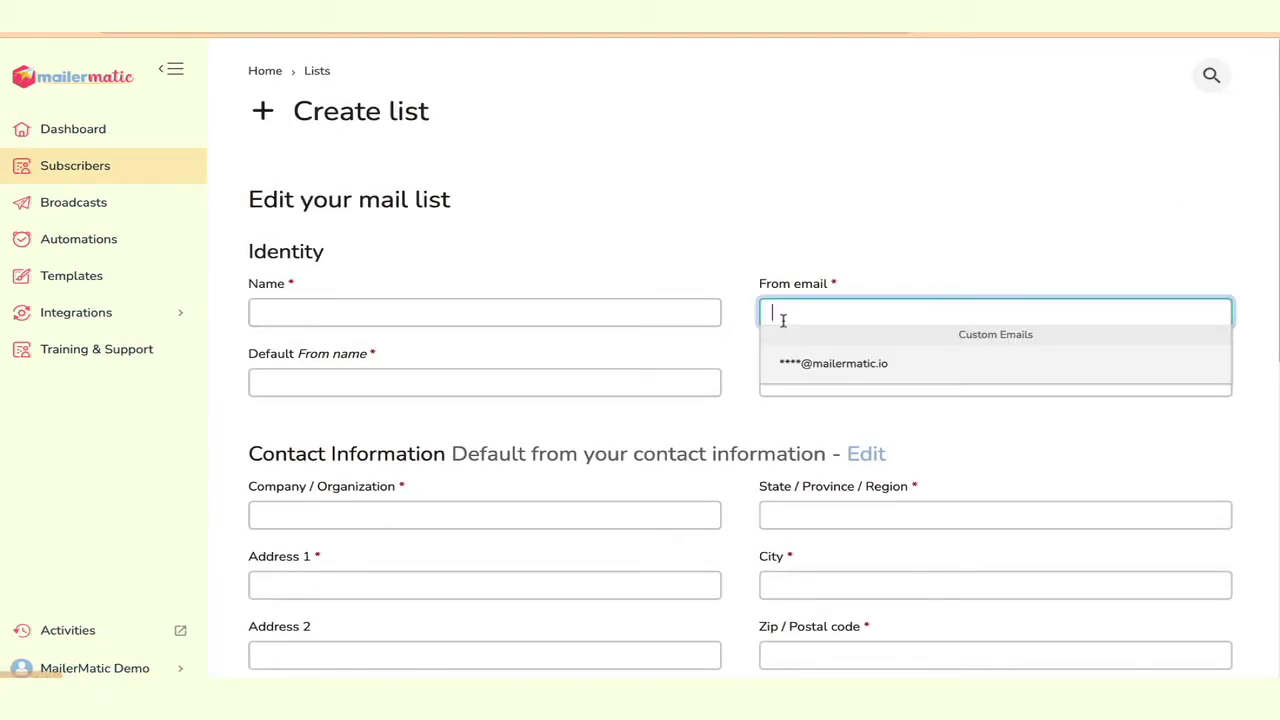
pyautogui.click(860, 363)
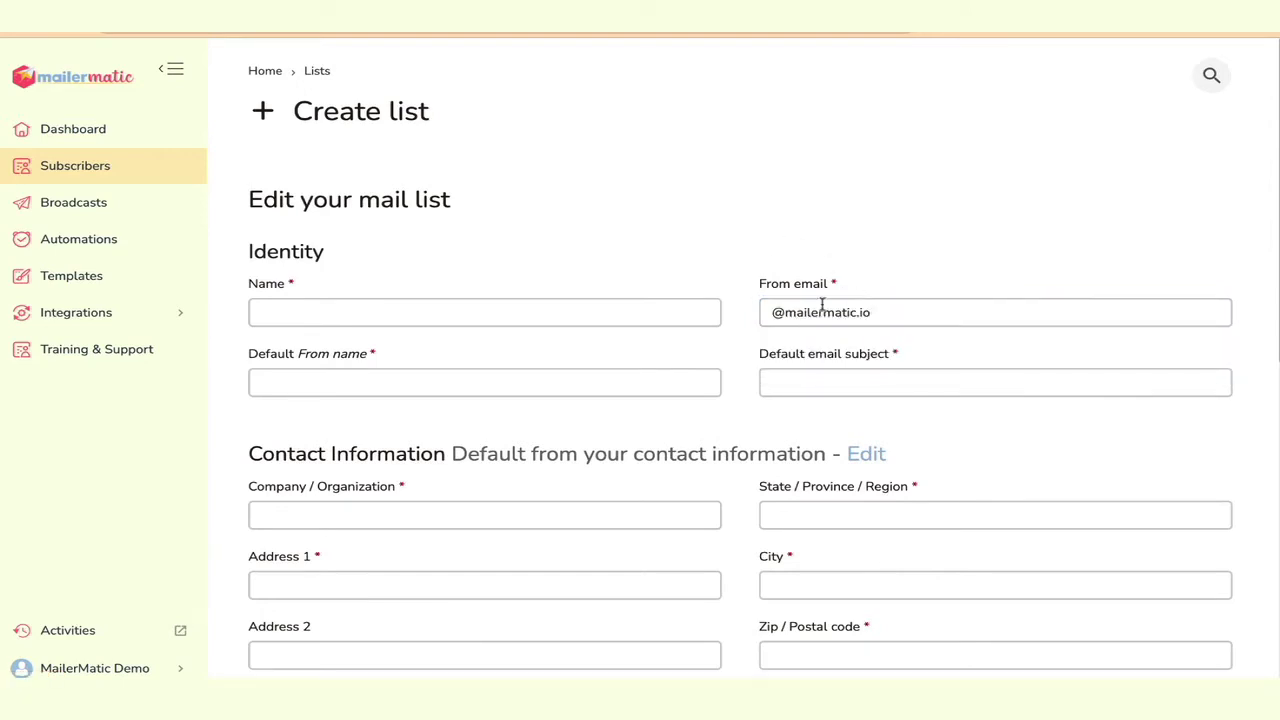
pyautogui.click(773, 318)
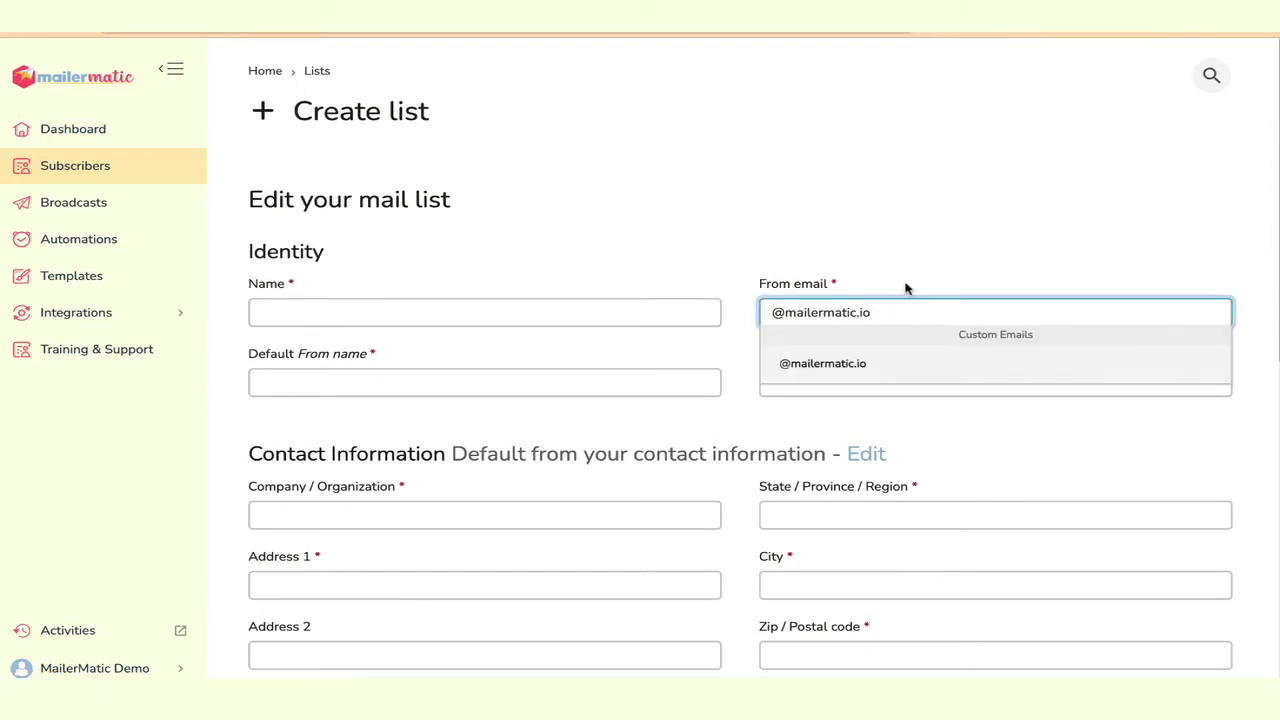
pyautogui.click(927, 224)
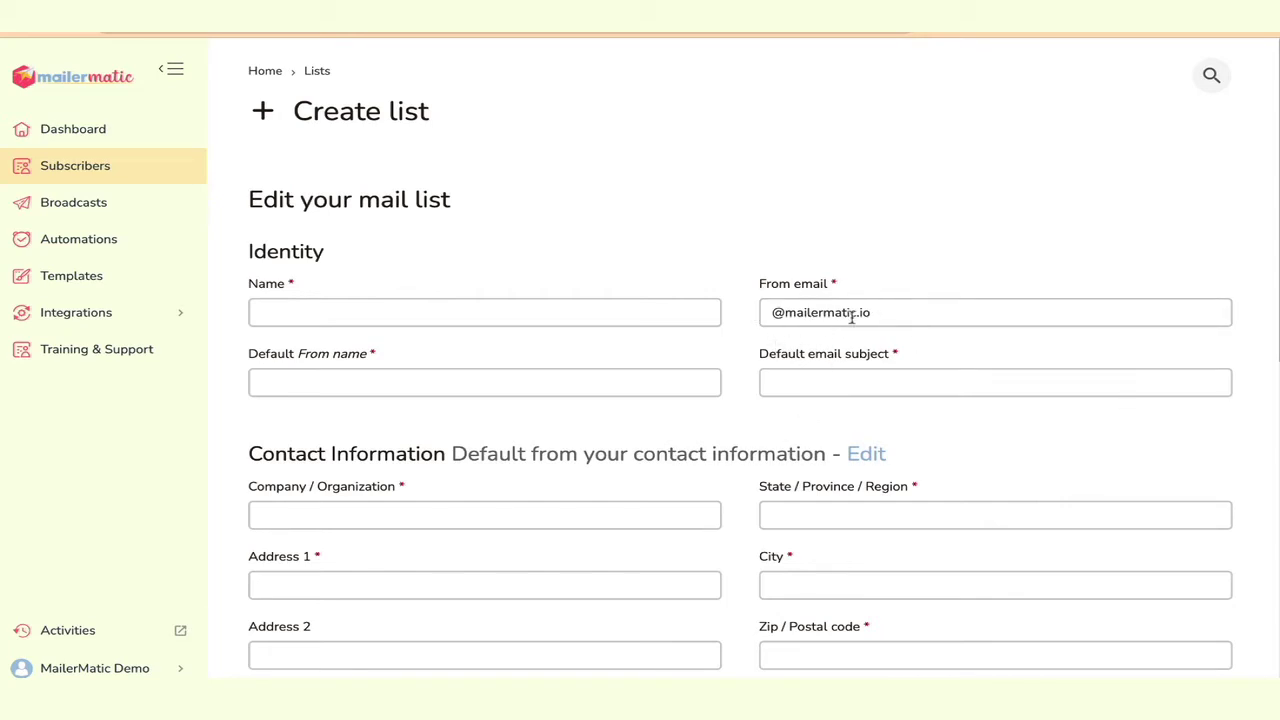
pyautogui.scroll(-4, 603, 643)
pyautogui.scroll(5, 674, 417)
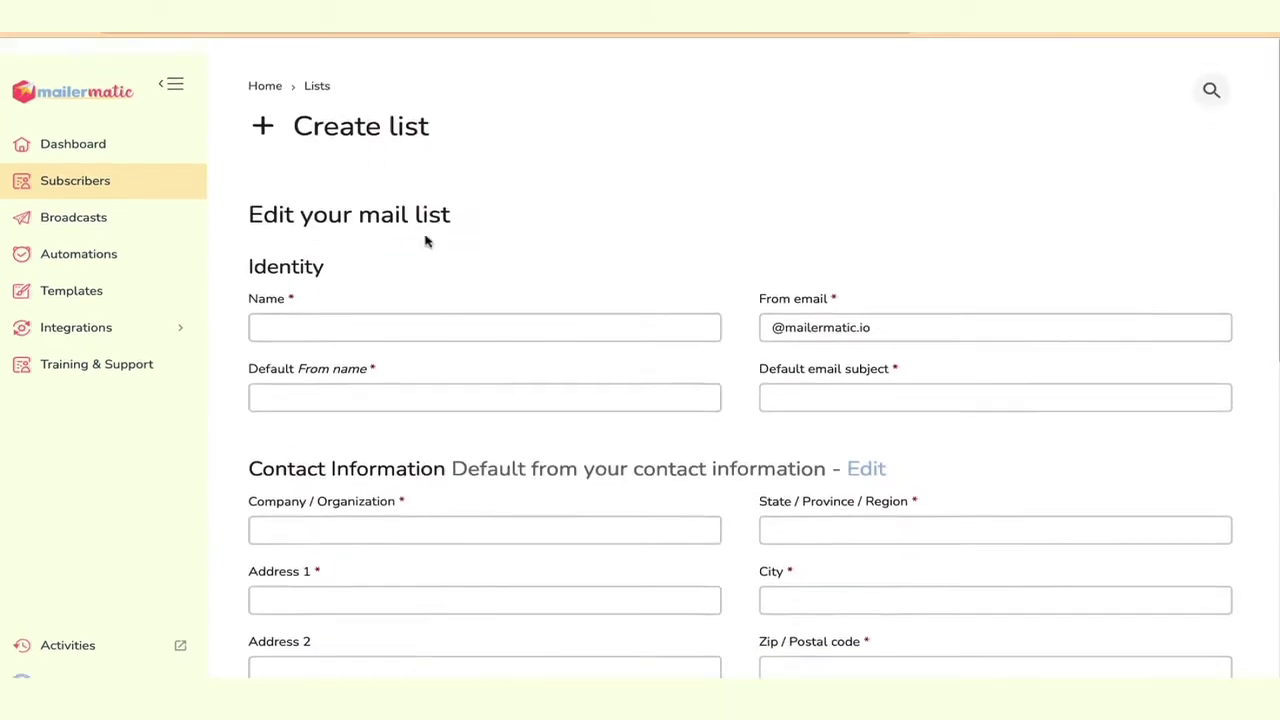
pyautogui.click(98, 170)
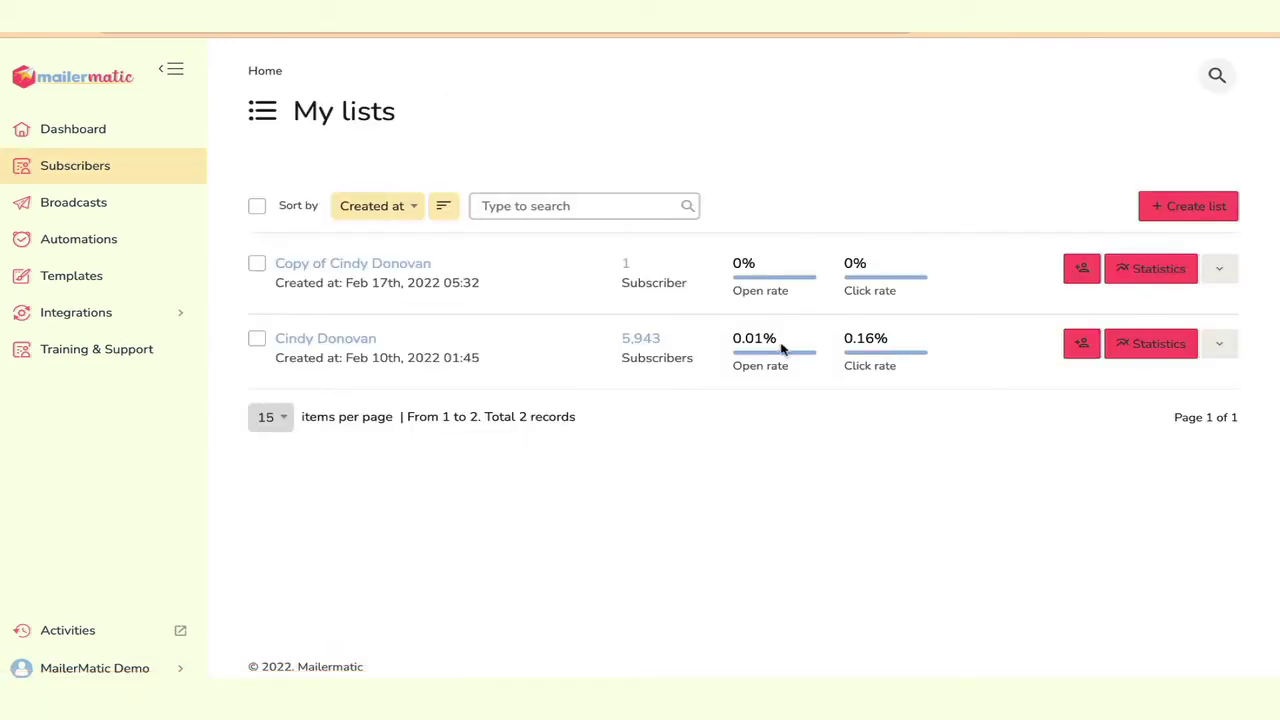
# - Open Import for the copied list and tick all three consent checkboxes
pyautogui.click(1220, 274)
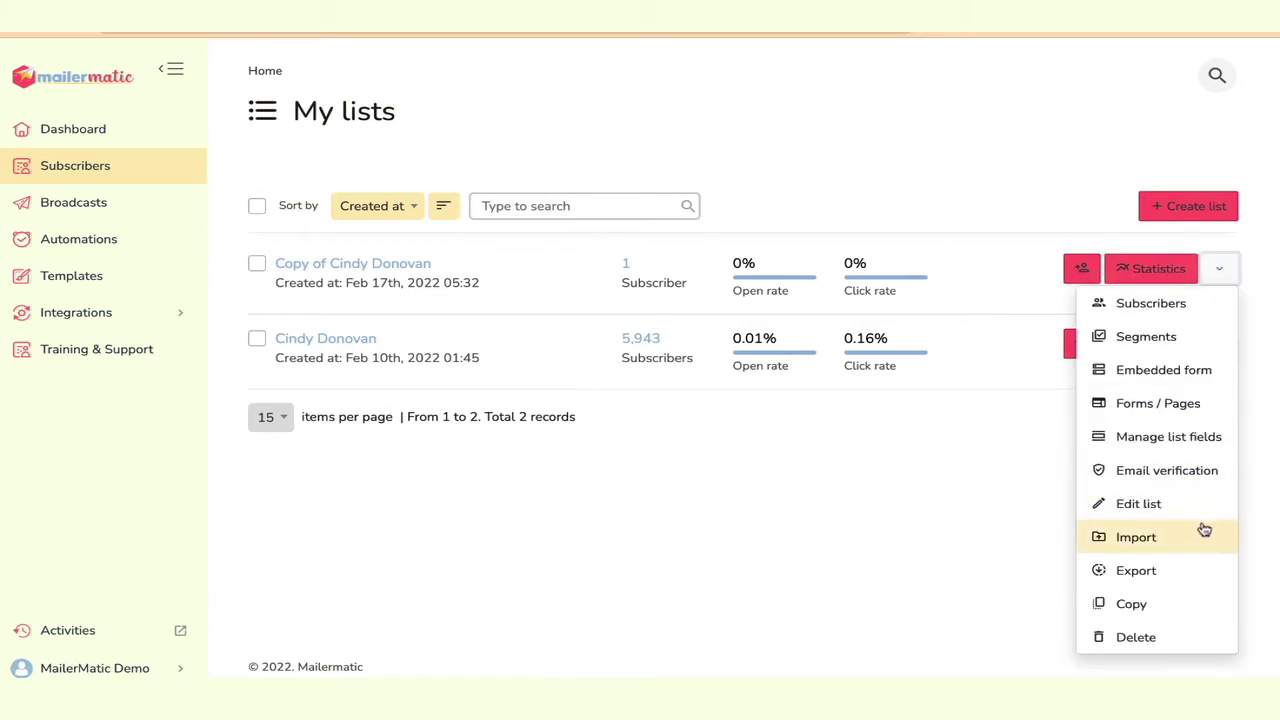
pyautogui.click(1148, 538)
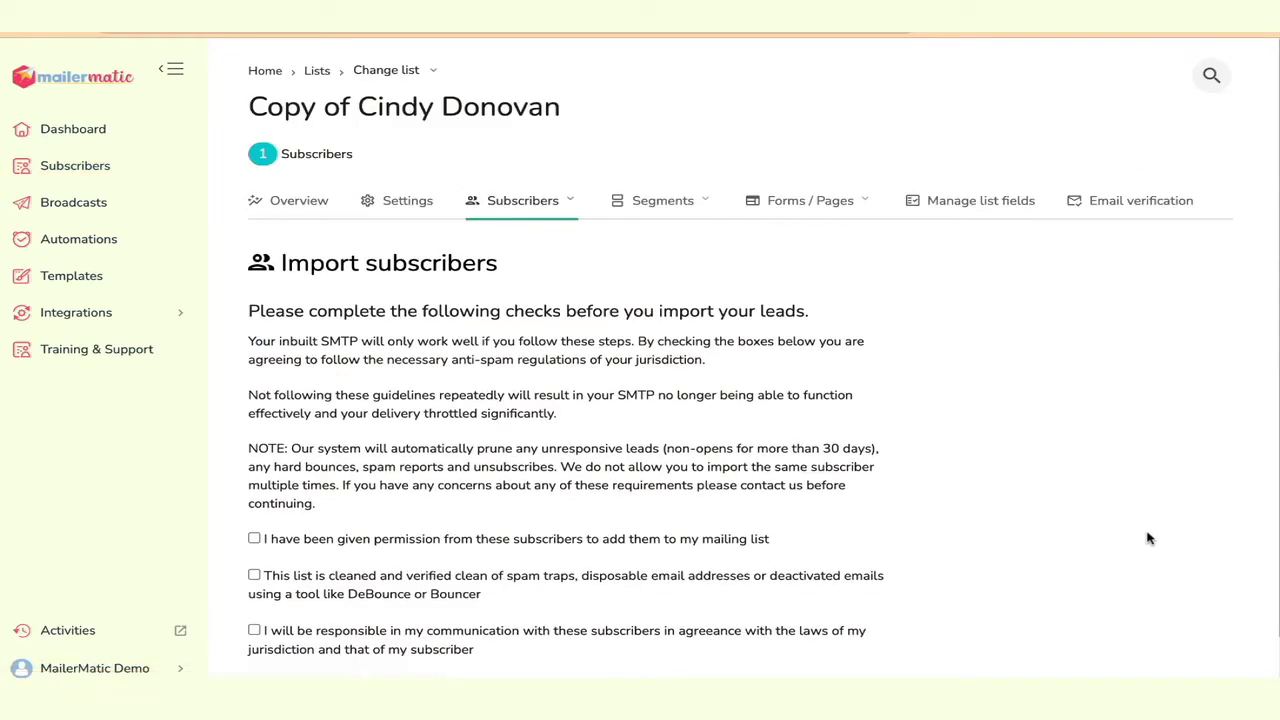
pyautogui.scroll(-2, 704, 470)
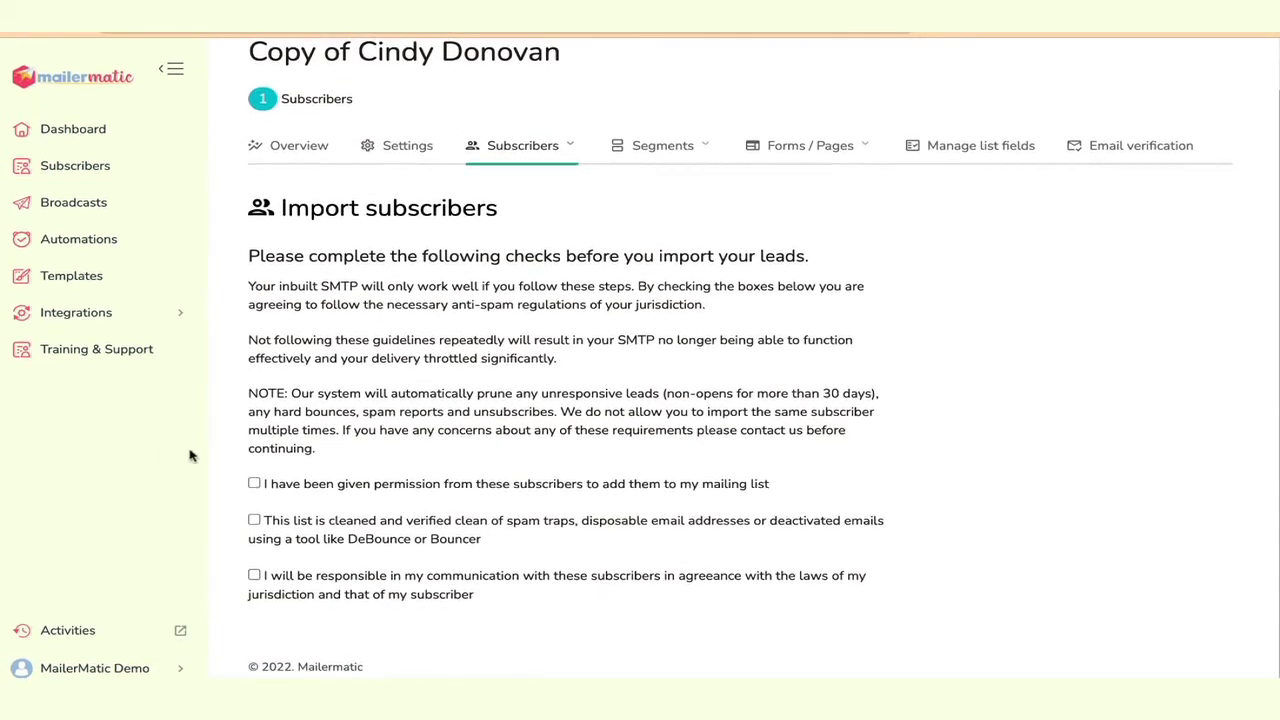
pyautogui.click(254, 484)
pyautogui.click(254, 520)
pyautogui.click(254, 575)
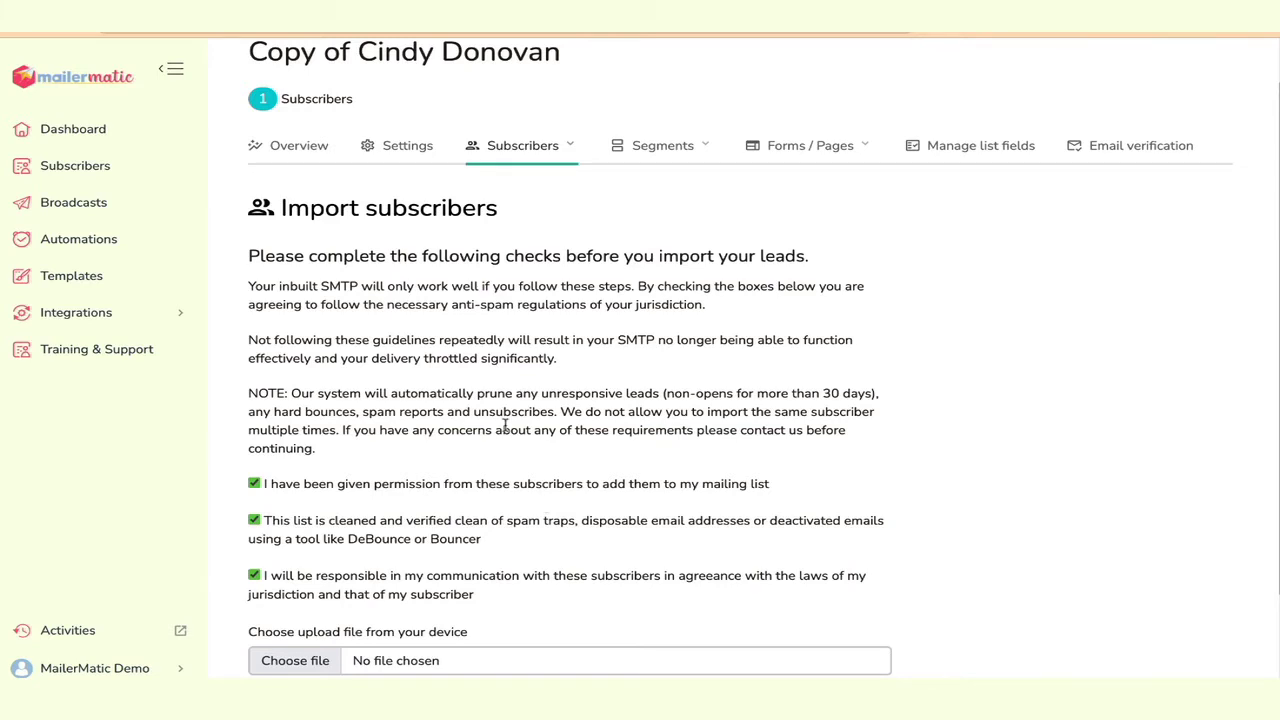
# - Open the subscriber file picker and cancel it without choosing a file
pyautogui.scroll(-1, 484, 418)
pyautogui.click(309, 549)
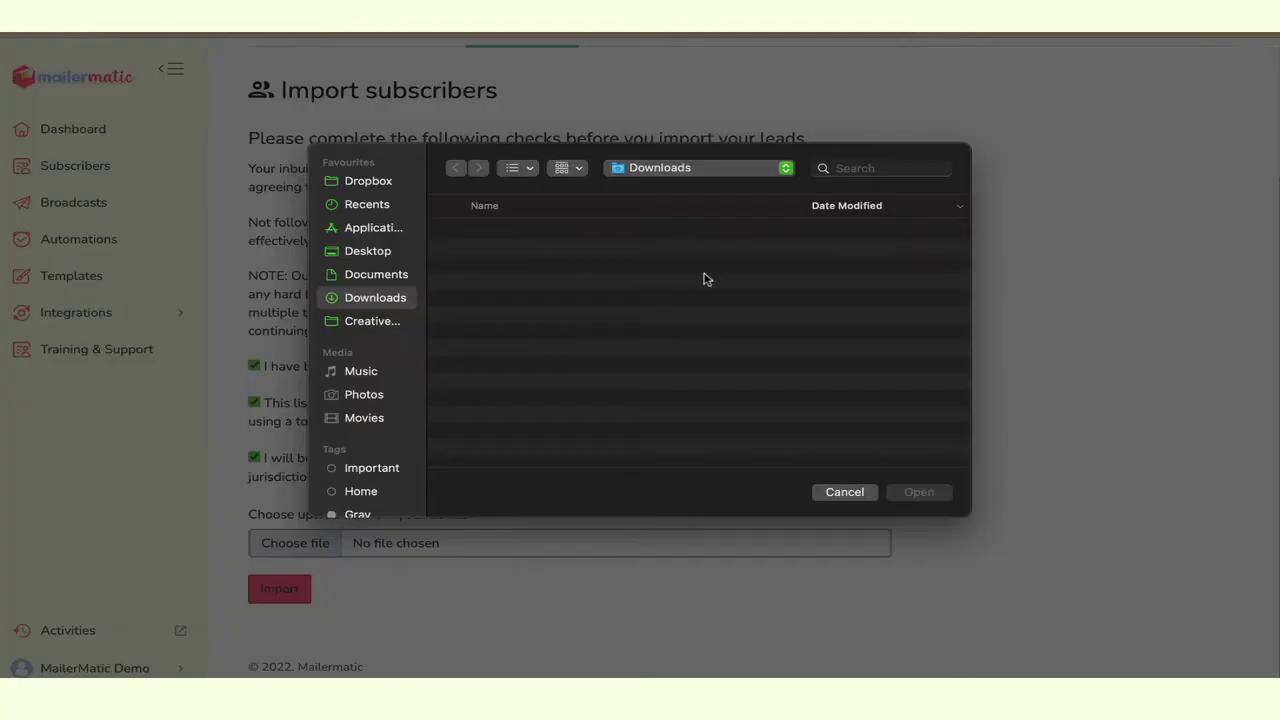
pyautogui.click(845, 492)
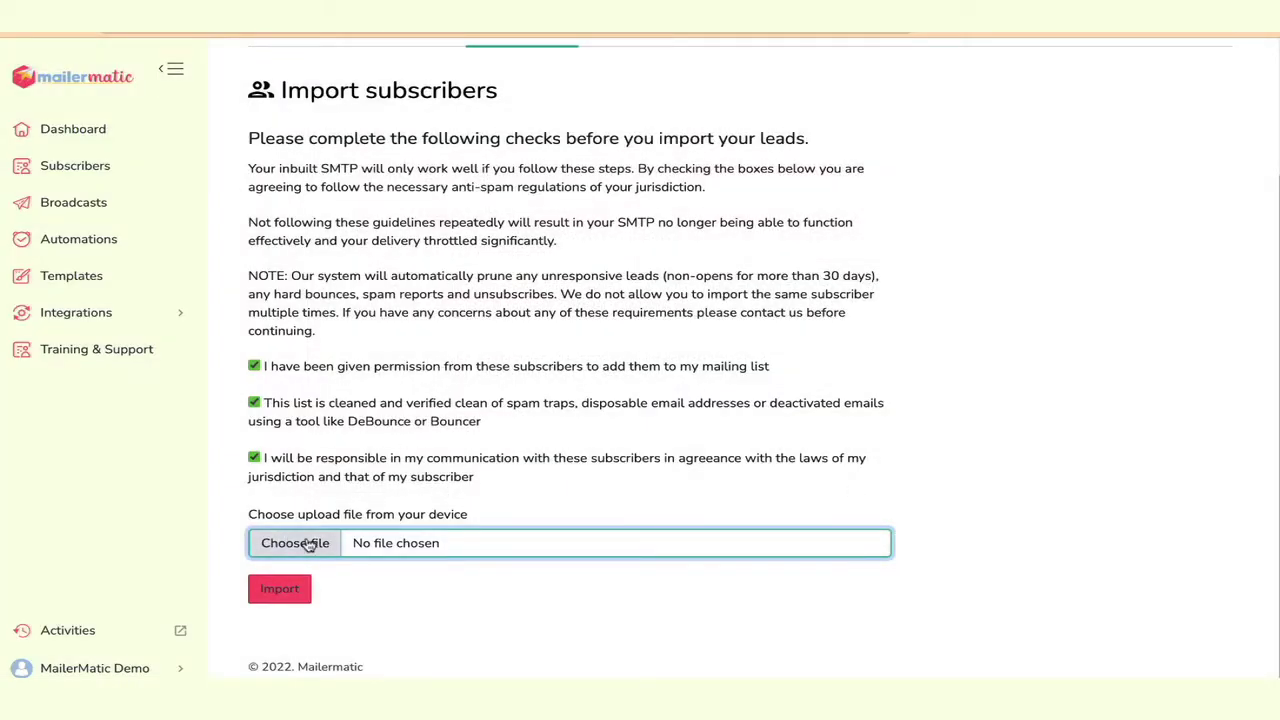
pyautogui.scroll(3, 537, 314)
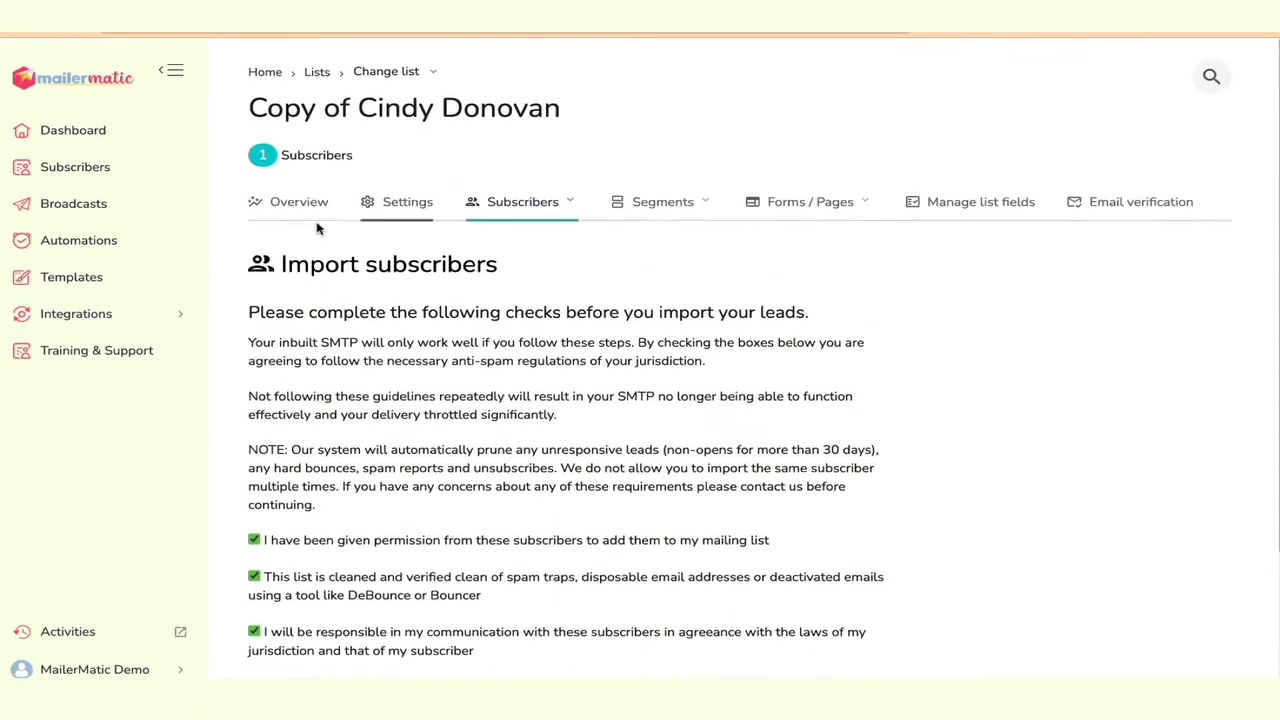
# - Open the New subscriber form from the Subscribers dropdown and focus its email field
pyautogui.click(550, 202)
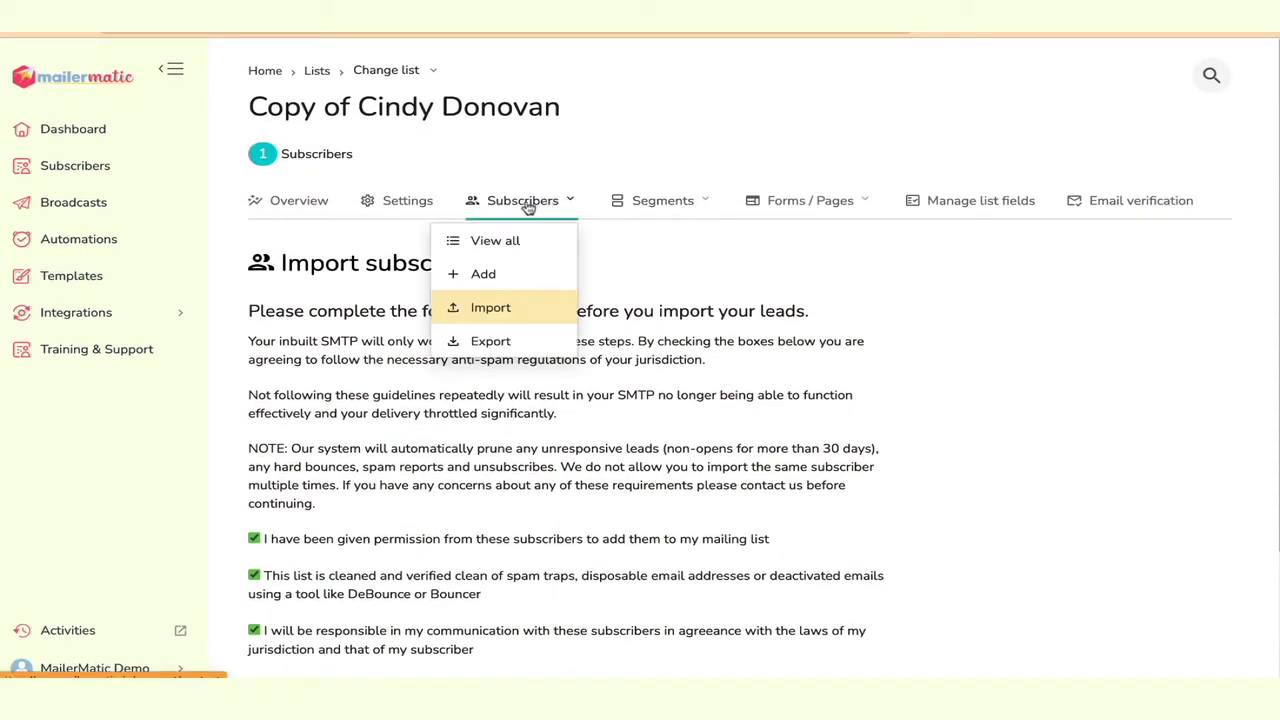
pyautogui.click(497, 274)
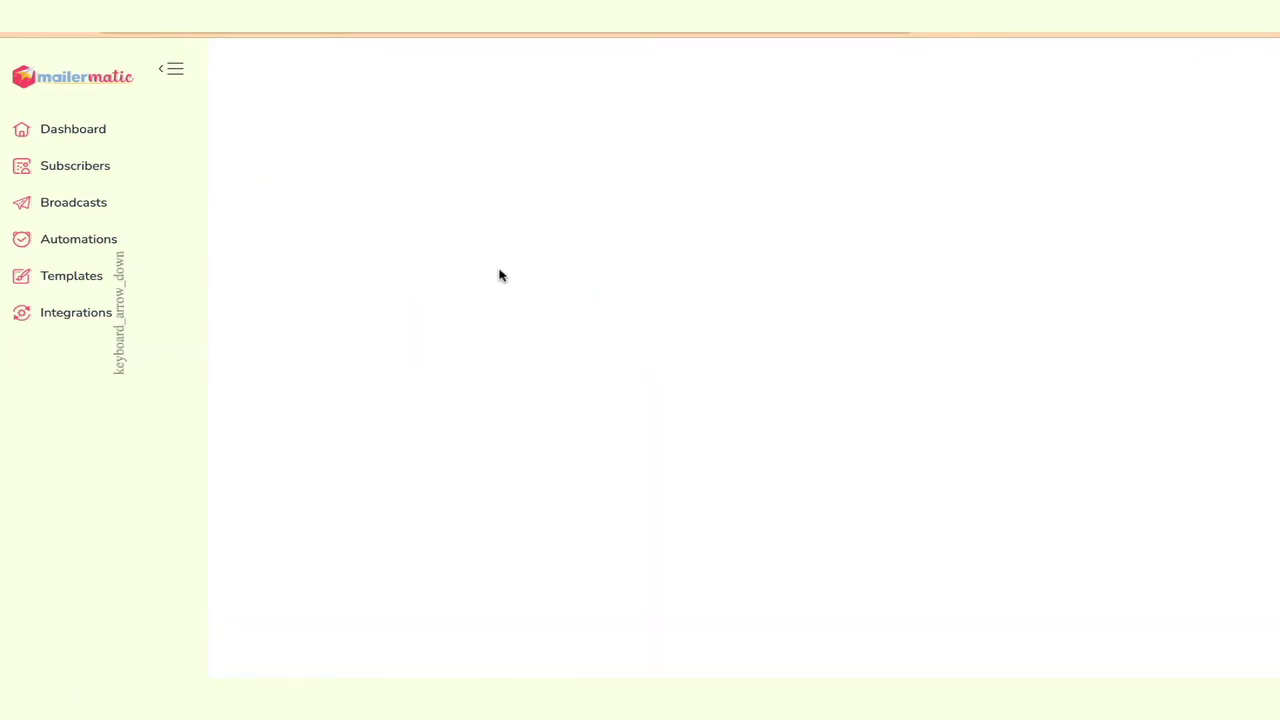
pyautogui.click(334, 336)
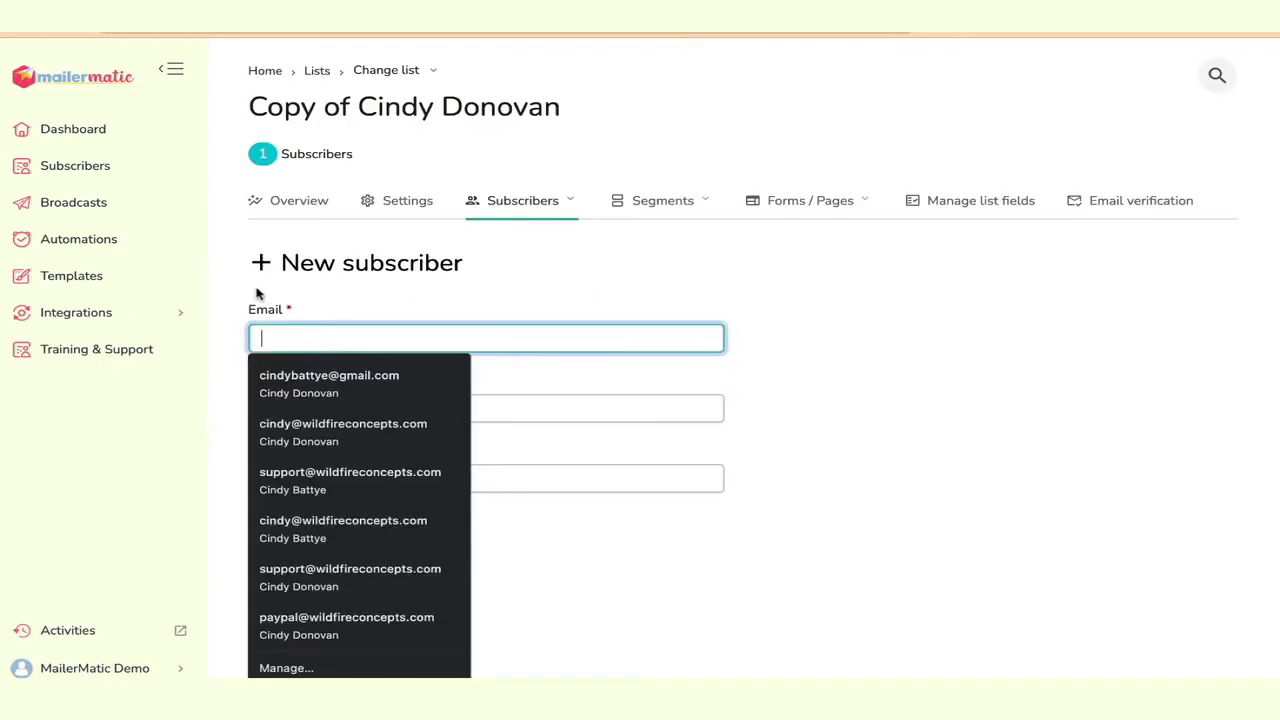
pyautogui.click(210, 400)
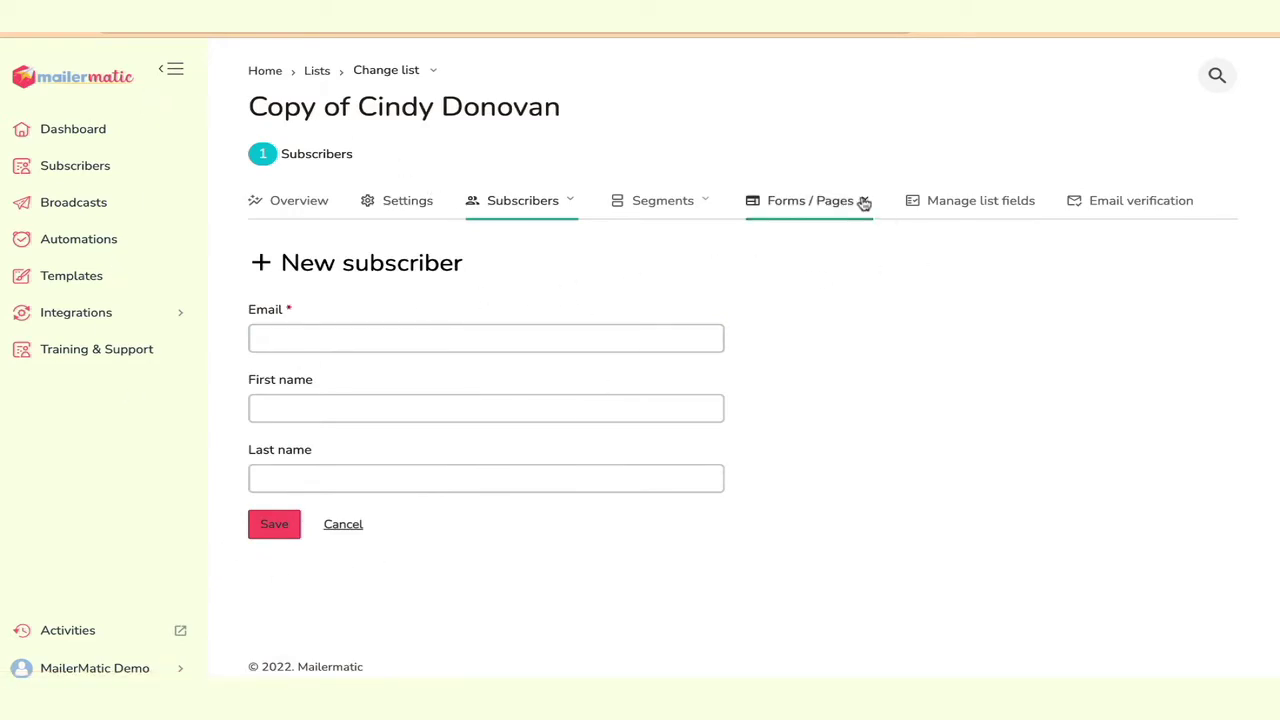
pyautogui.moveTo(840, 202)
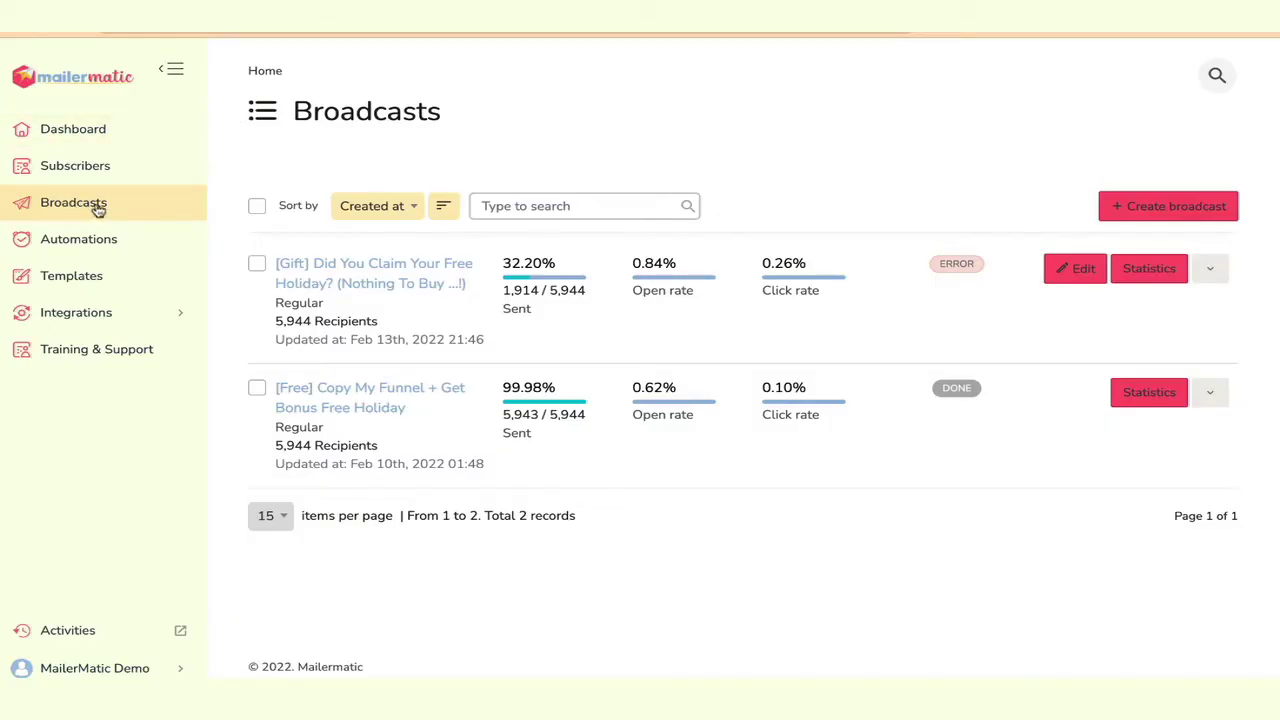
# - Create a regular broadcast addressed to the 5943-subscriber list
pyautogui.click(1168, 207)
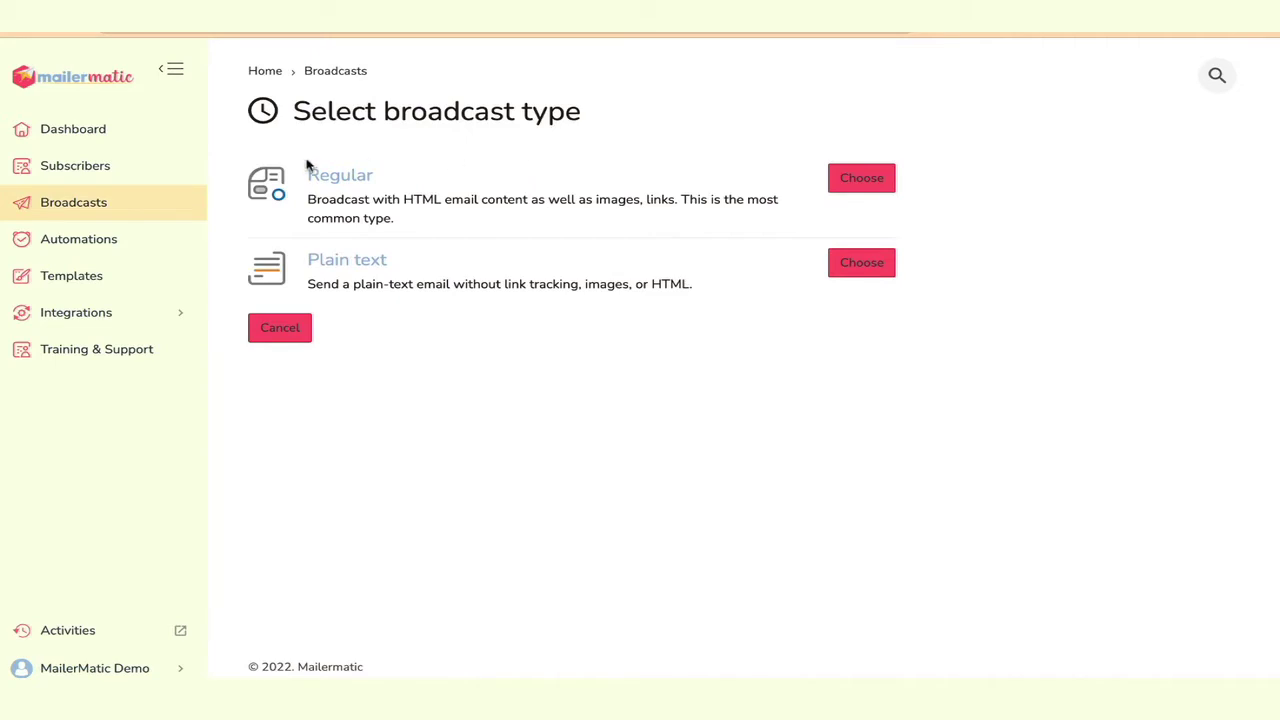
pyautogui.click(876, 187)
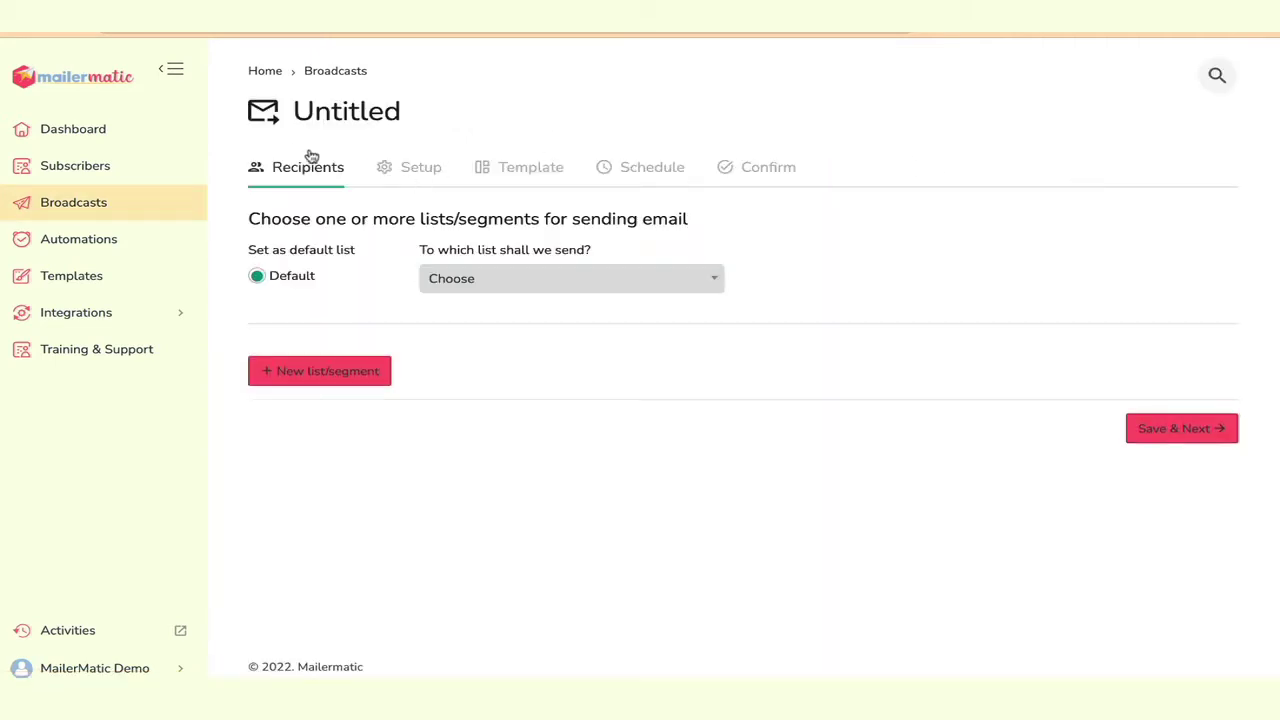
pyautogui.click(549, 280)
pyautogui.click(528, 336)
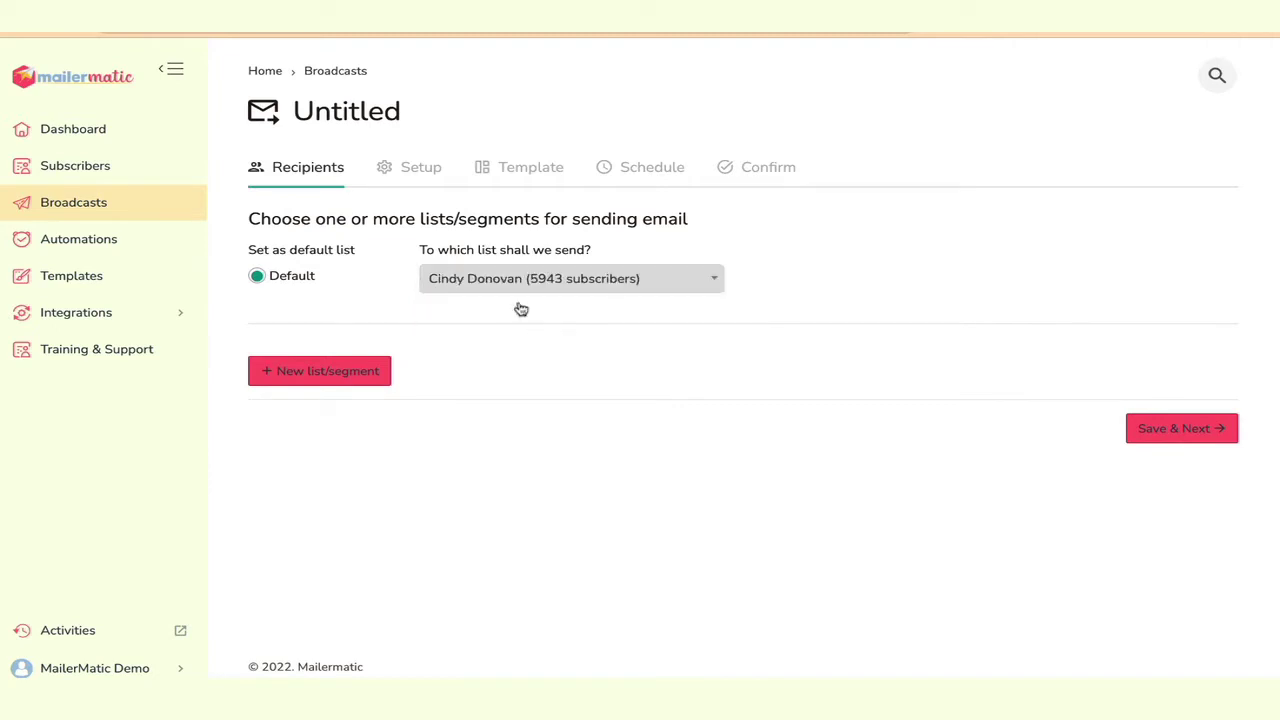
pyautogui.click(1190, 422)
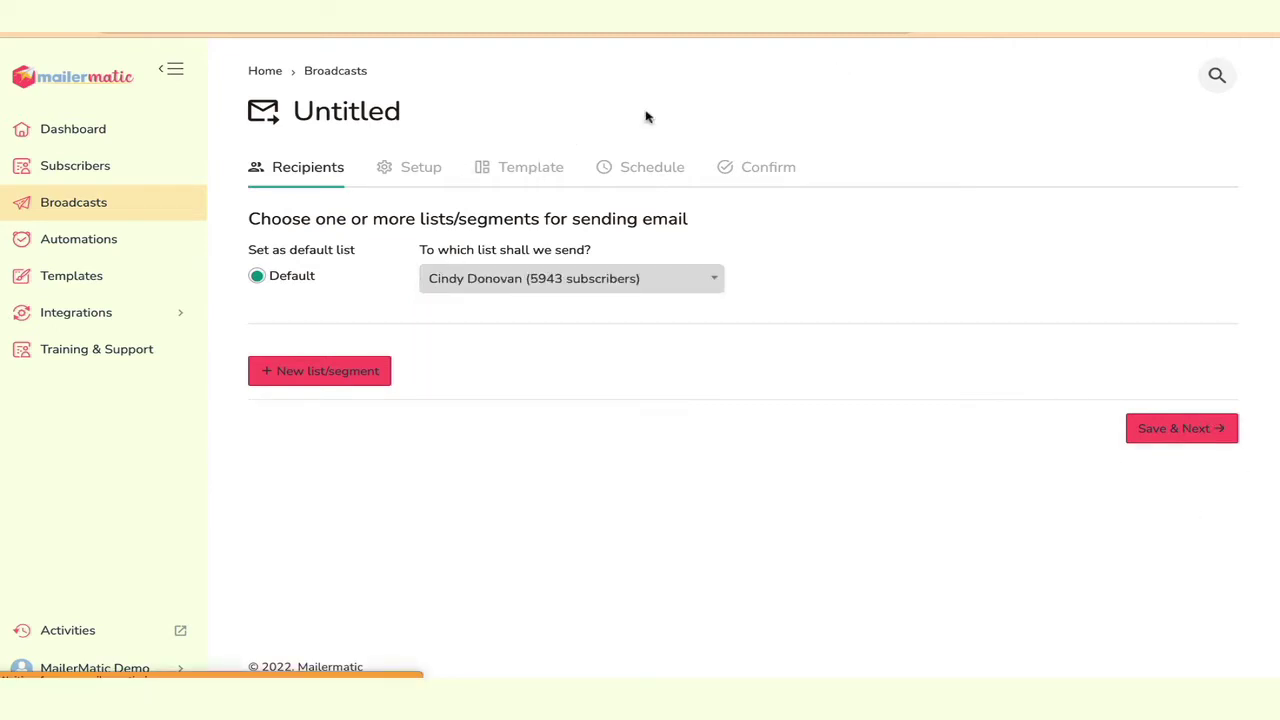
# - Name the broadcast Demo and save its setup with Save & Next
pyautogui.doubleClick(375, 241)
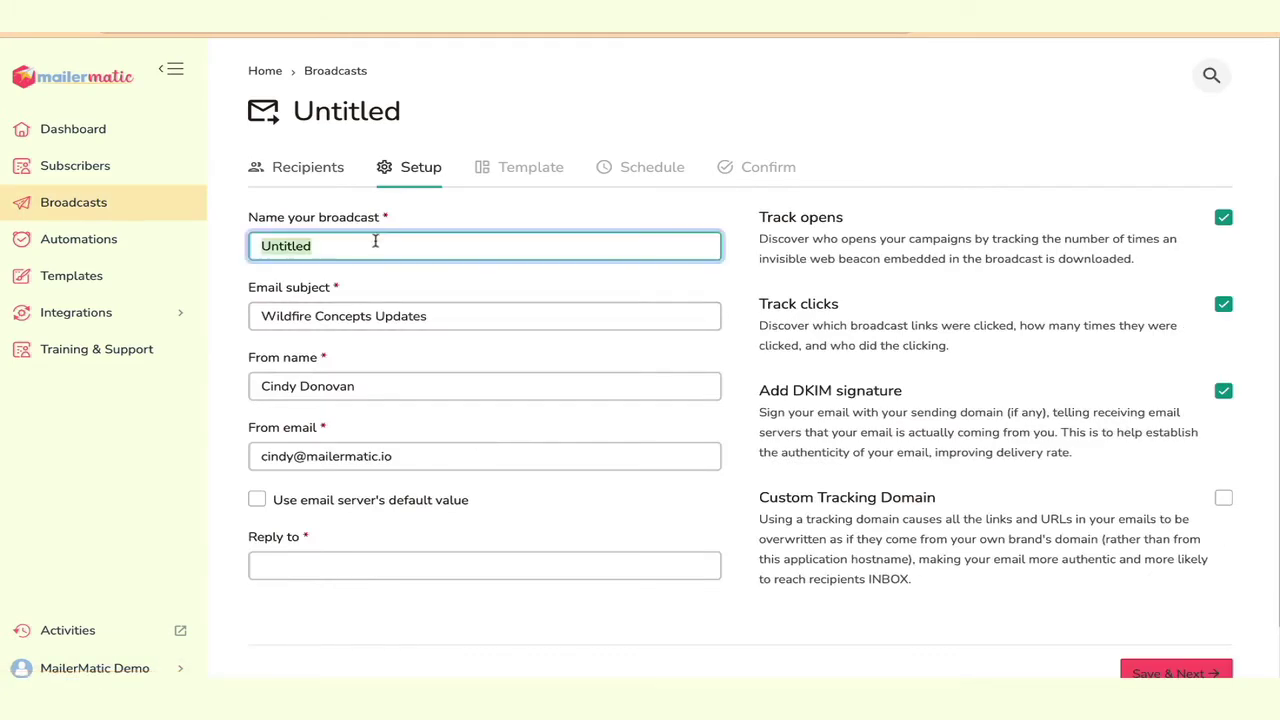
pyautogui.write('Demo')
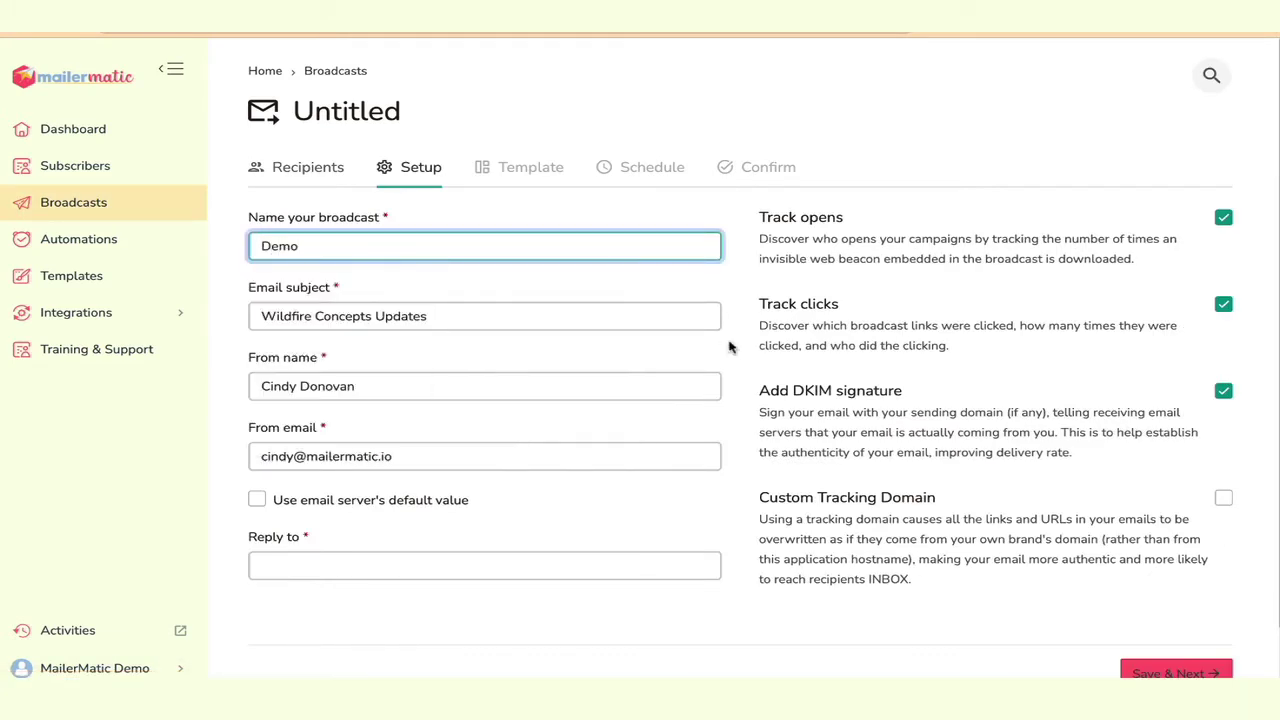
pyautogui.click(1210, 542)
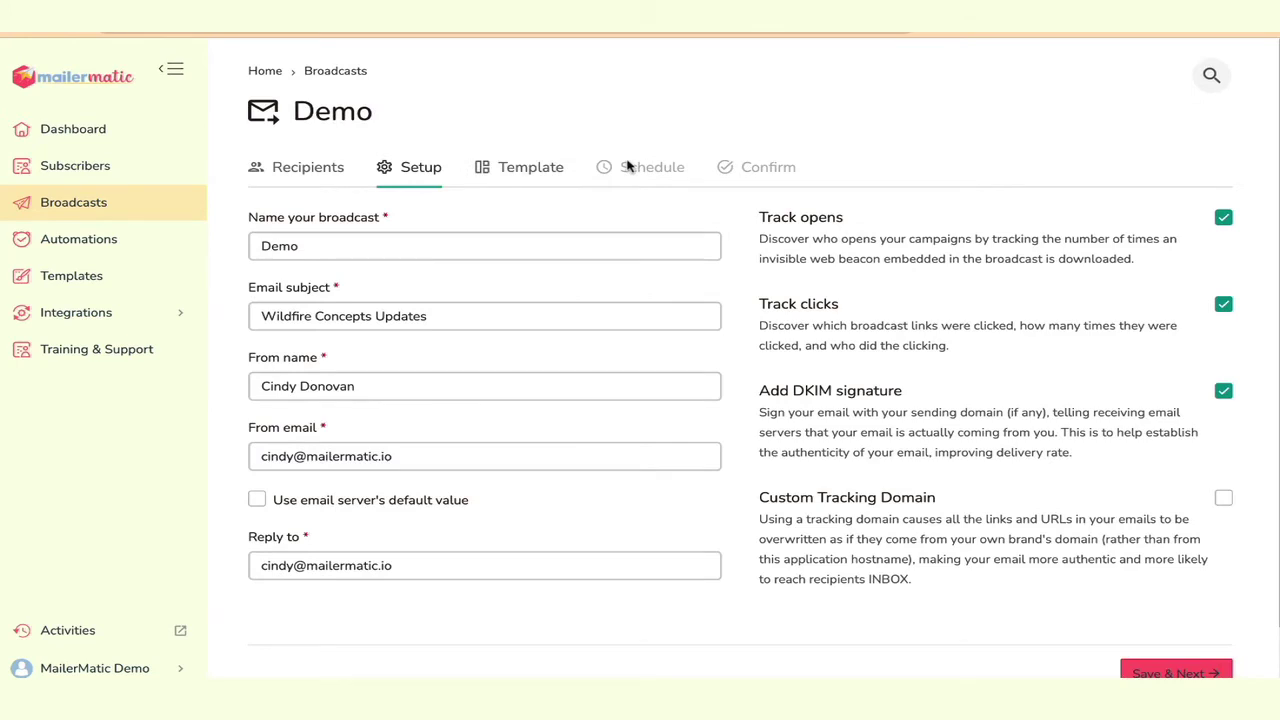
pyautogui.scroll(-1, 1060, 495)
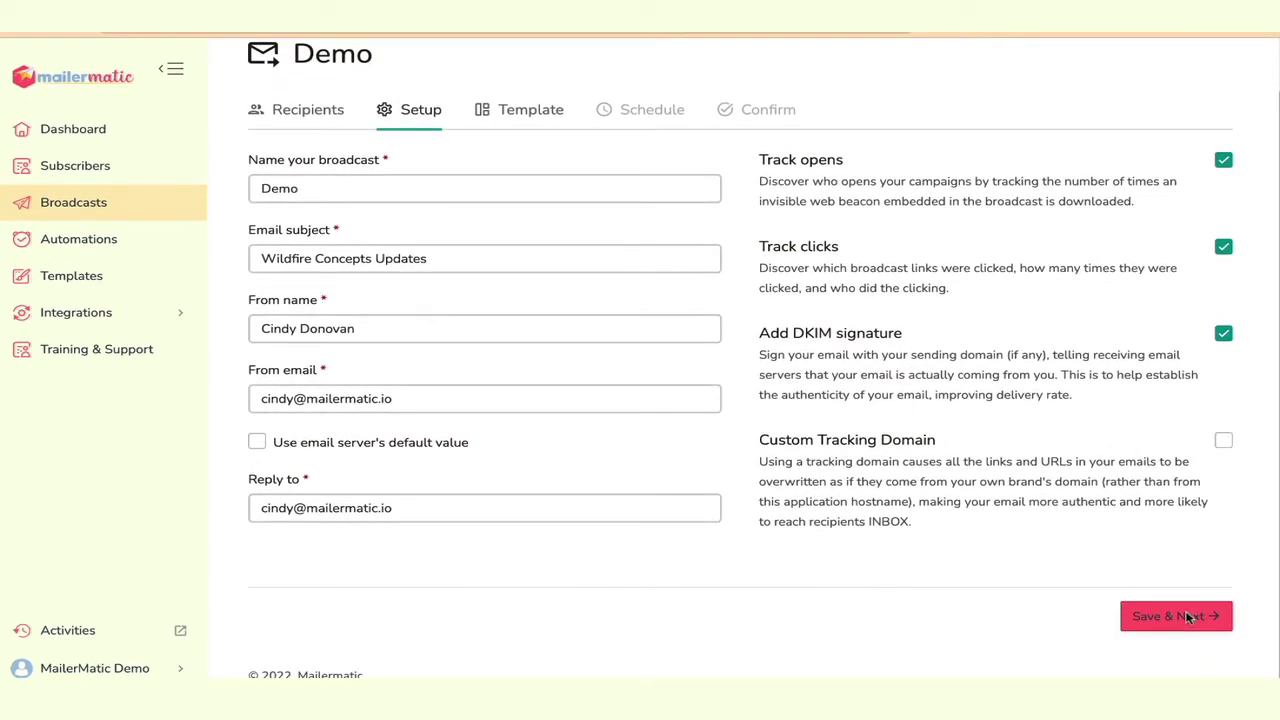
pyautogui.click(1189, 617)
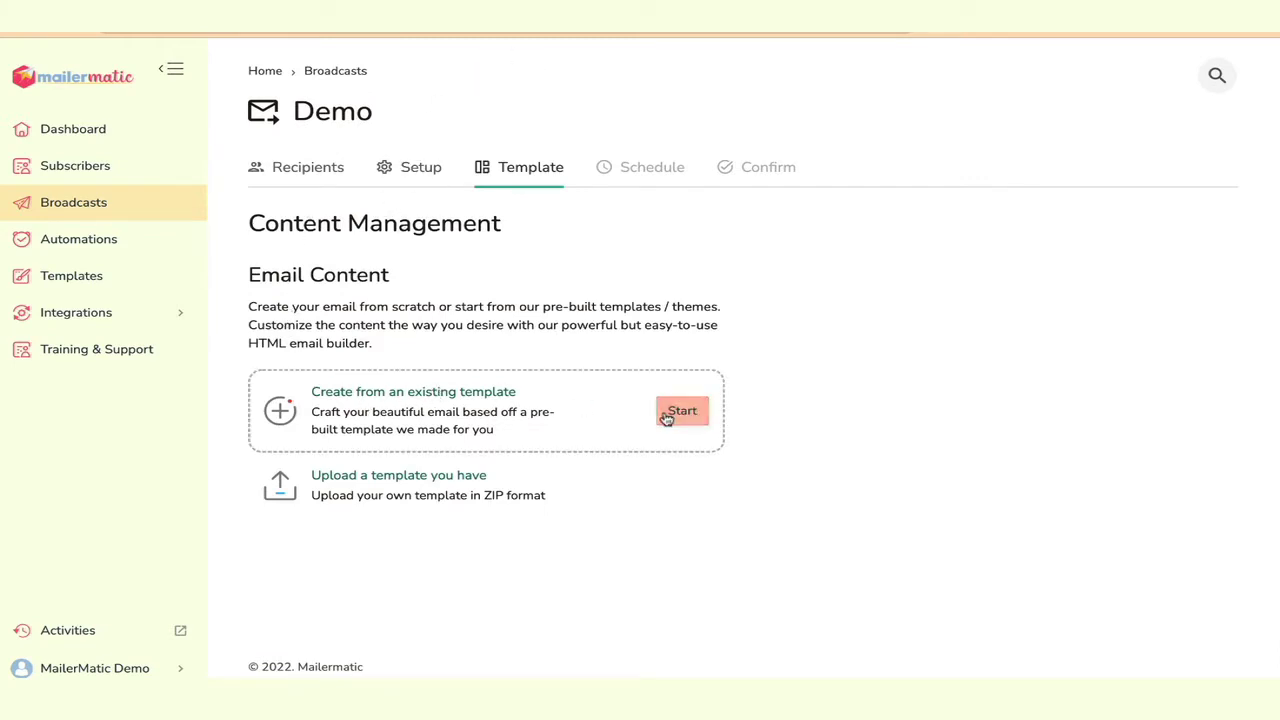
# - Start from an existing template, go to page 2 of Basic templates, and pick the first Cyber Monday card
pyautogui.click(666, 414)
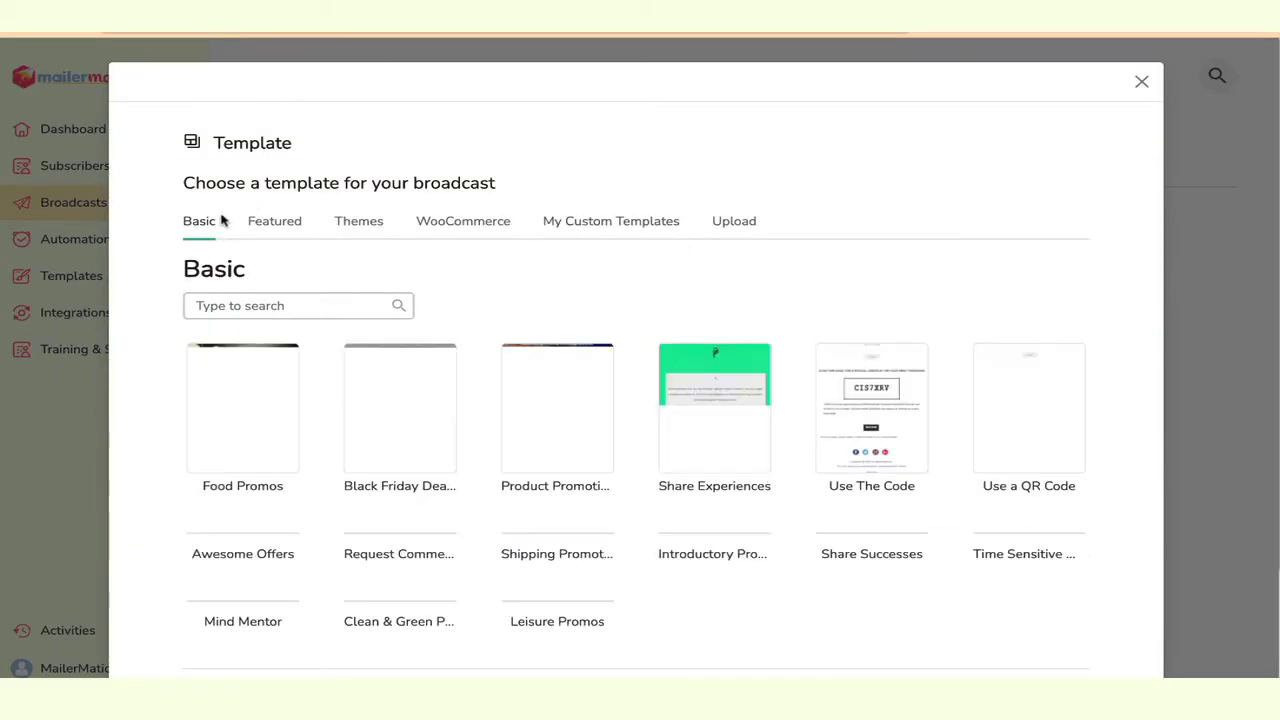
pyautogui.scroll(-4, 546, 497)
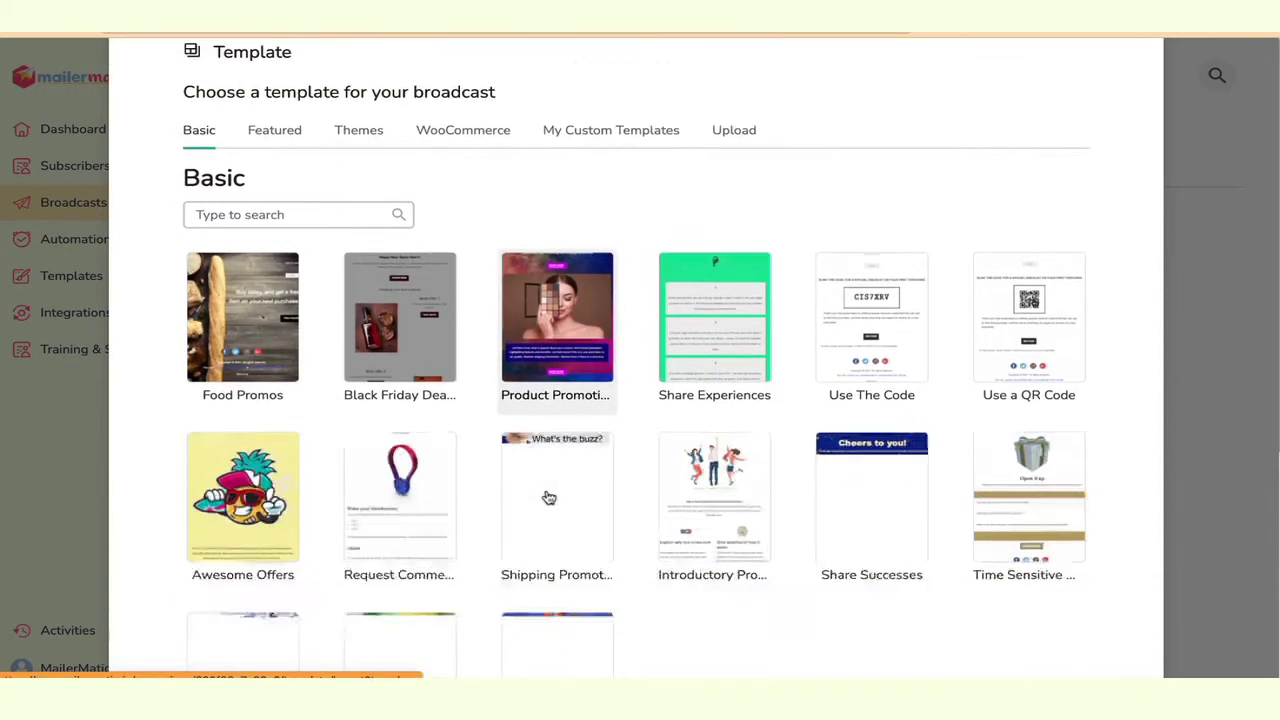
pyautogui.scroll(-1, 549, 495)
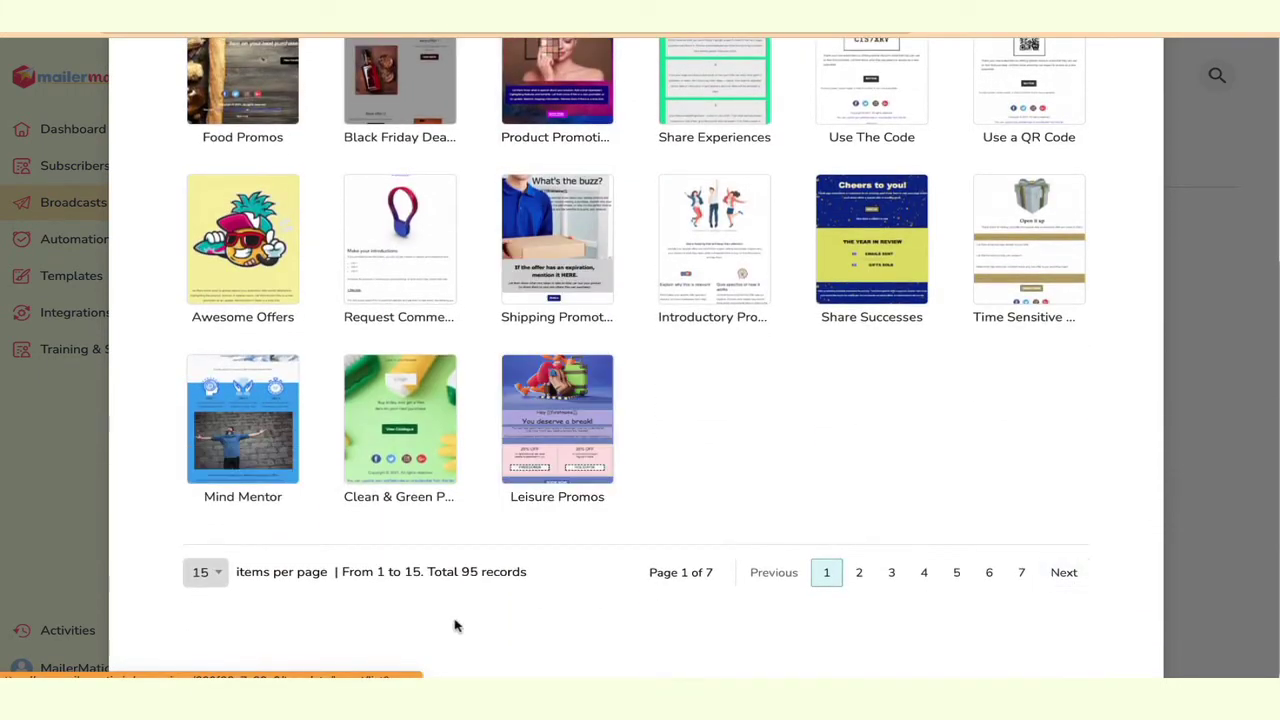
pyautogui.scroll(5, 906, 457)
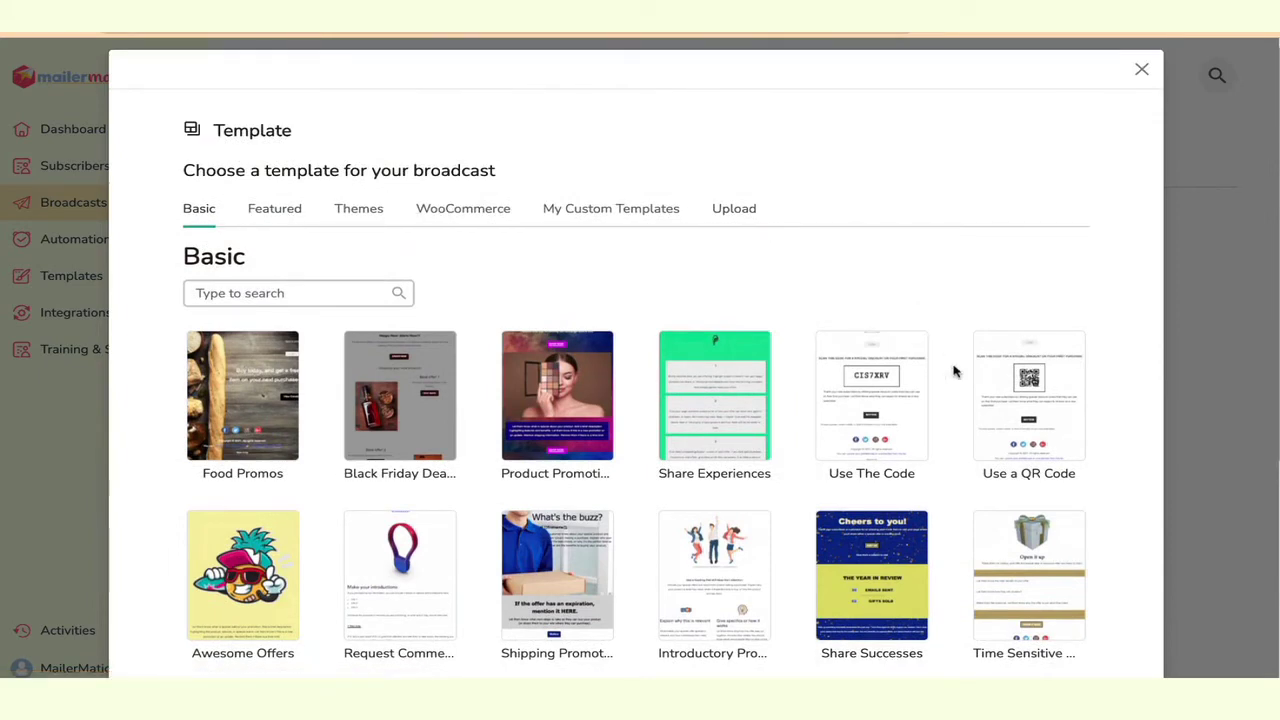
pyautogui.scroll(-1, 779, 317)
pyautogui.scroll(-5, 490, 368)
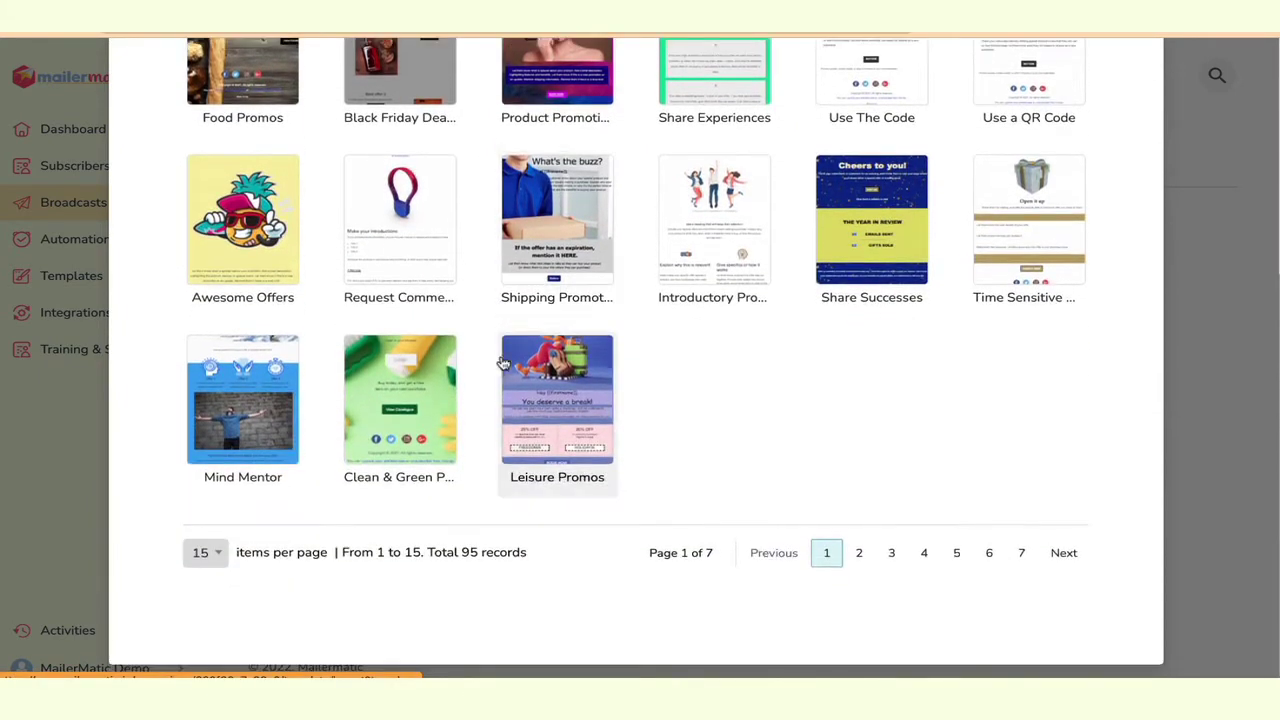
pyautogui.click(1021, 553)
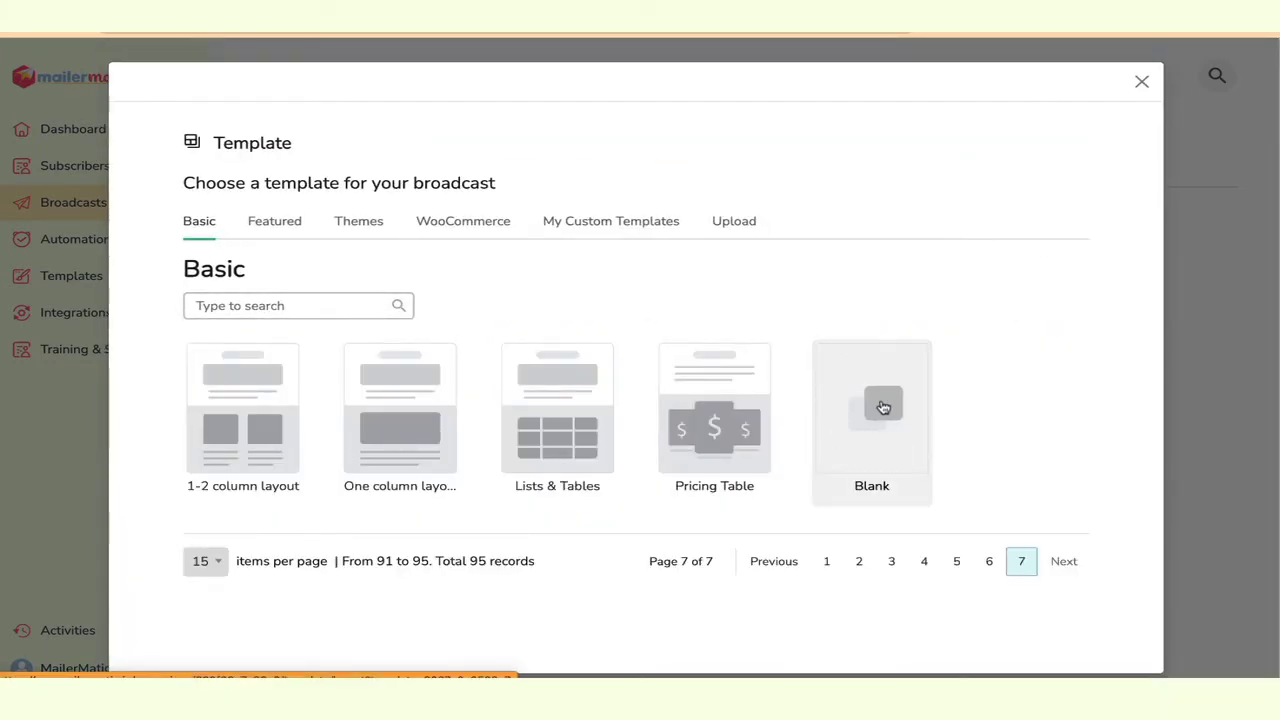
pyautogui.click(857, 561)
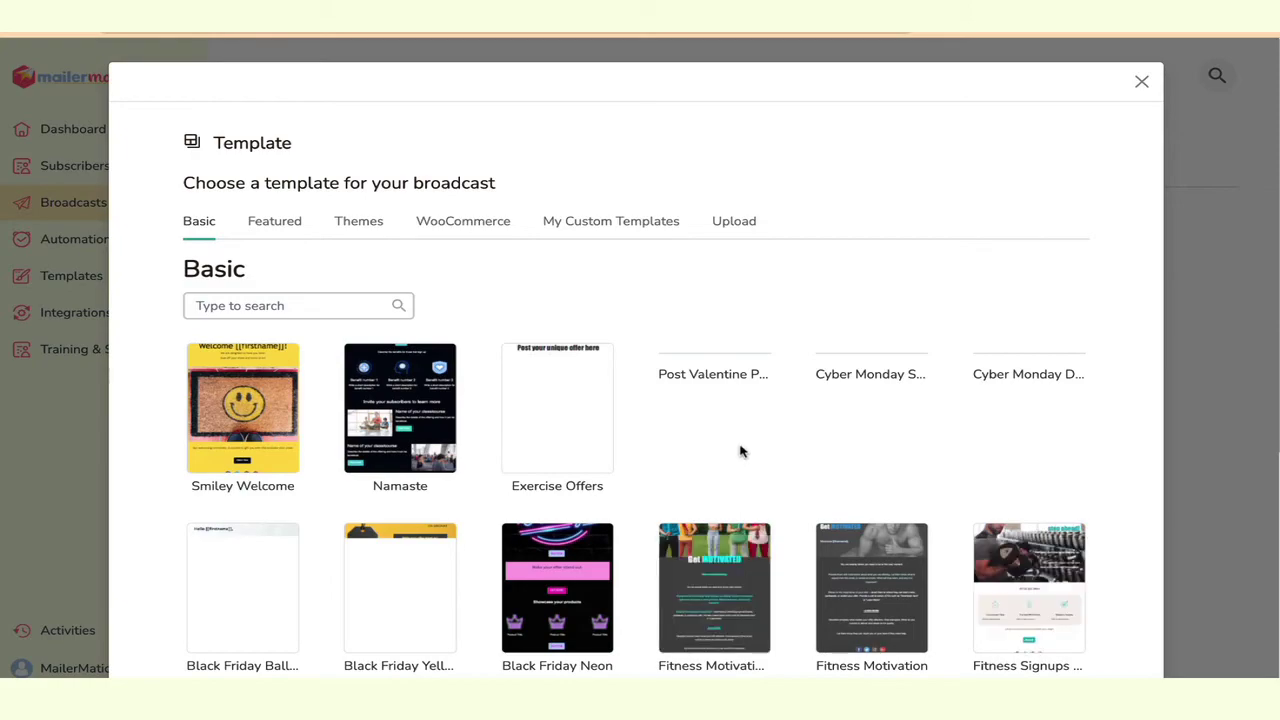
pyautogui.click(877, 490)
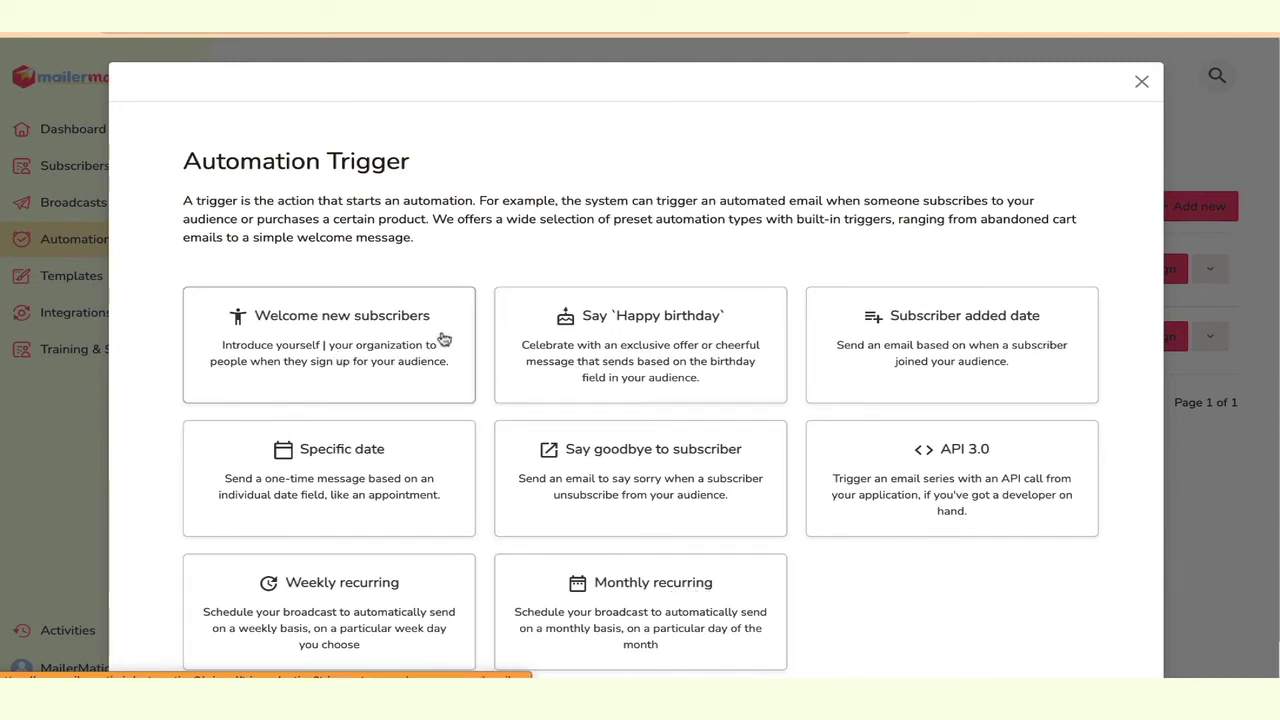
# - Choose 'Welcome new subscribers' as the new automation's trigger
pyautogui.click(384, 332)
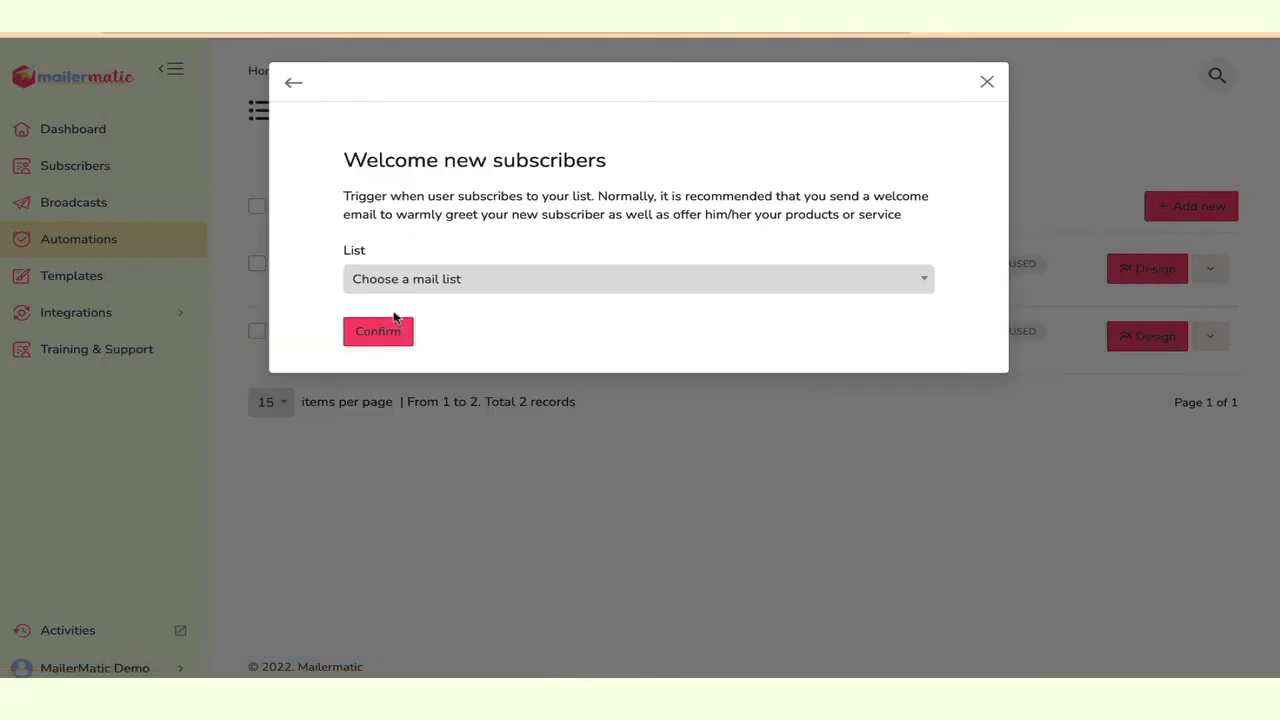
# - Set the trigger's mail list to the 5,943-subscriber list and confirm it
pyautogui.click(503, 289)
pyautogui.click(503, 338)
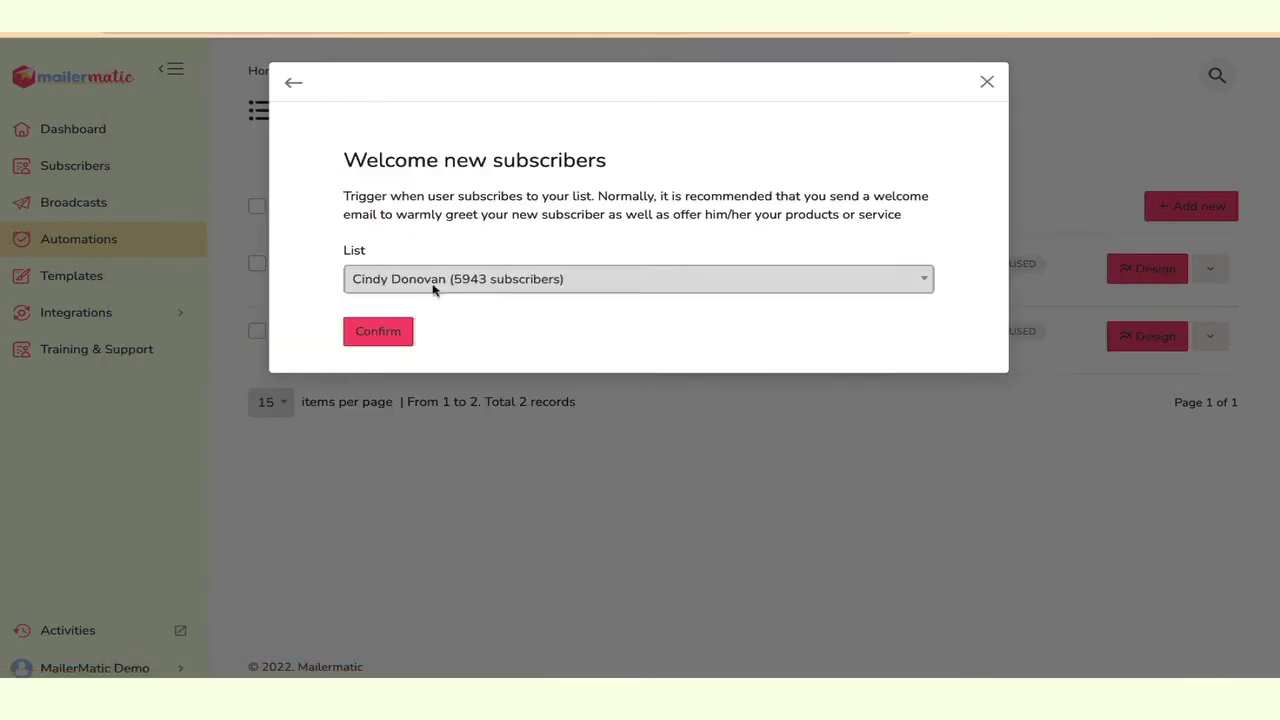
pyautogui.click(394, 332)
# - Rename 'Untitled Automation' to 'Demo' and open its workflow editor
pyautogui.tripleClick(598, 269)
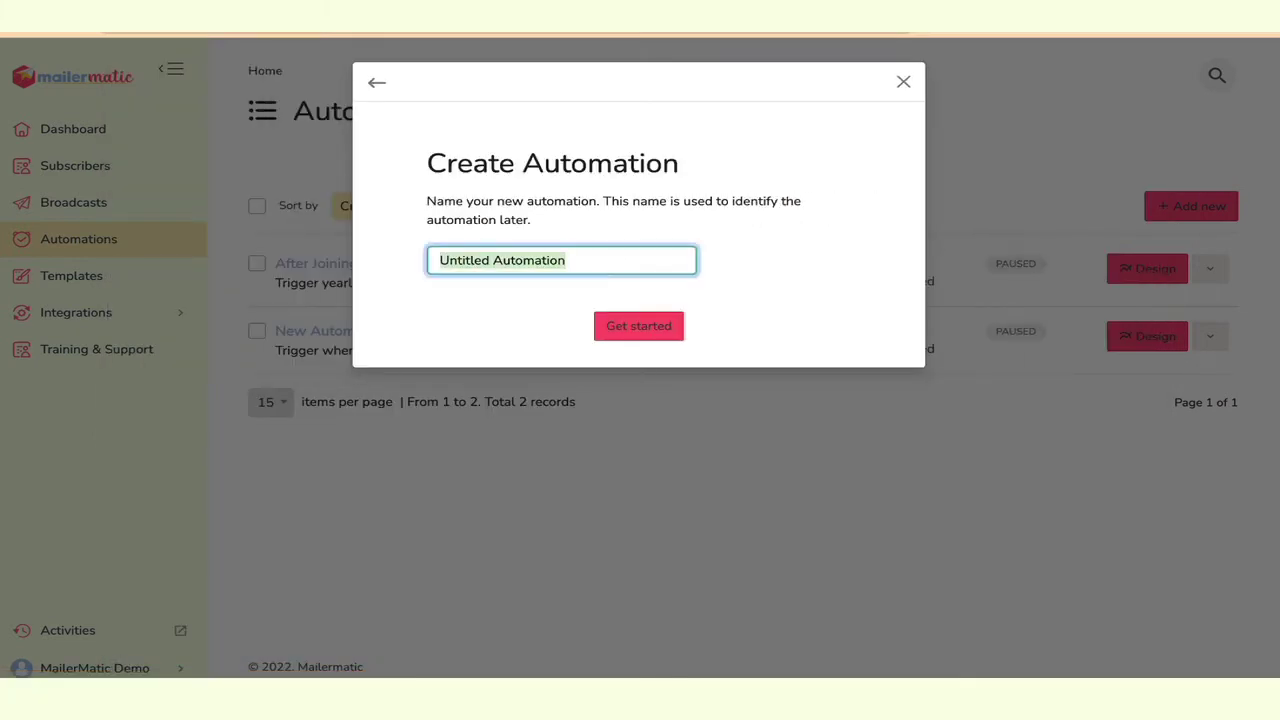
pyautogui.write('Demo')
pyautogui.click(655, 335)
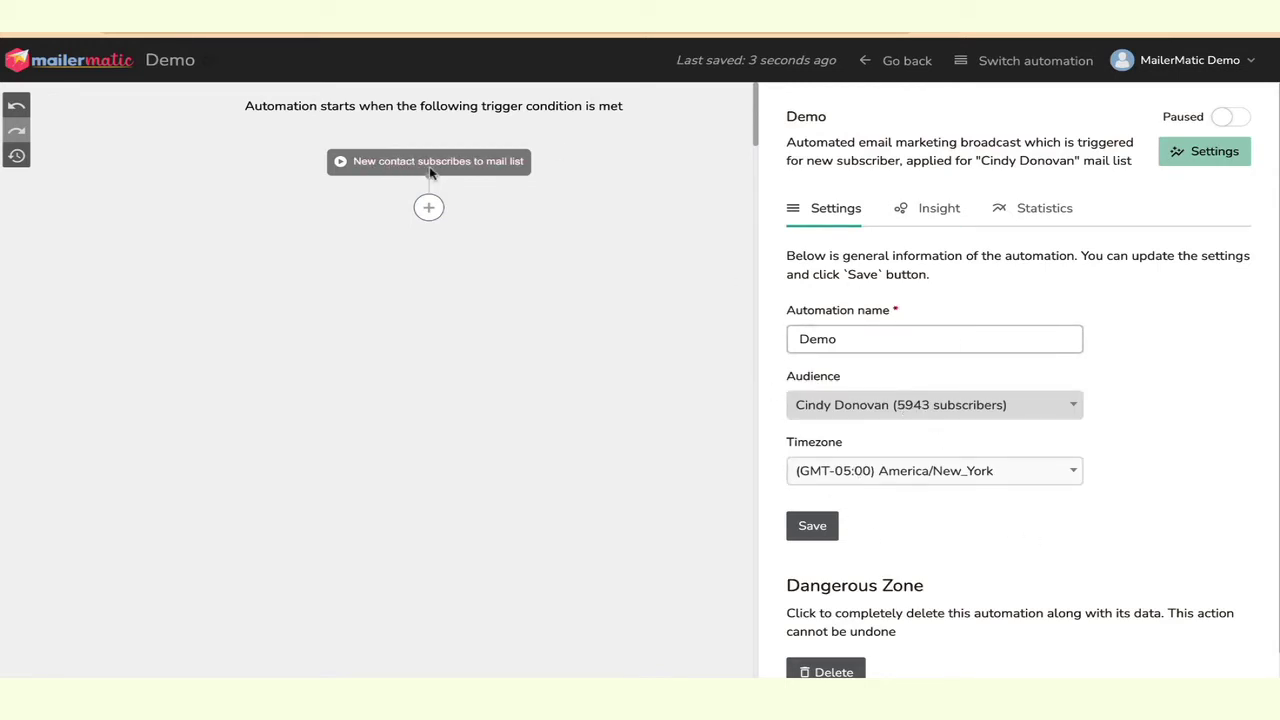
pyautogui.click(429, 207)
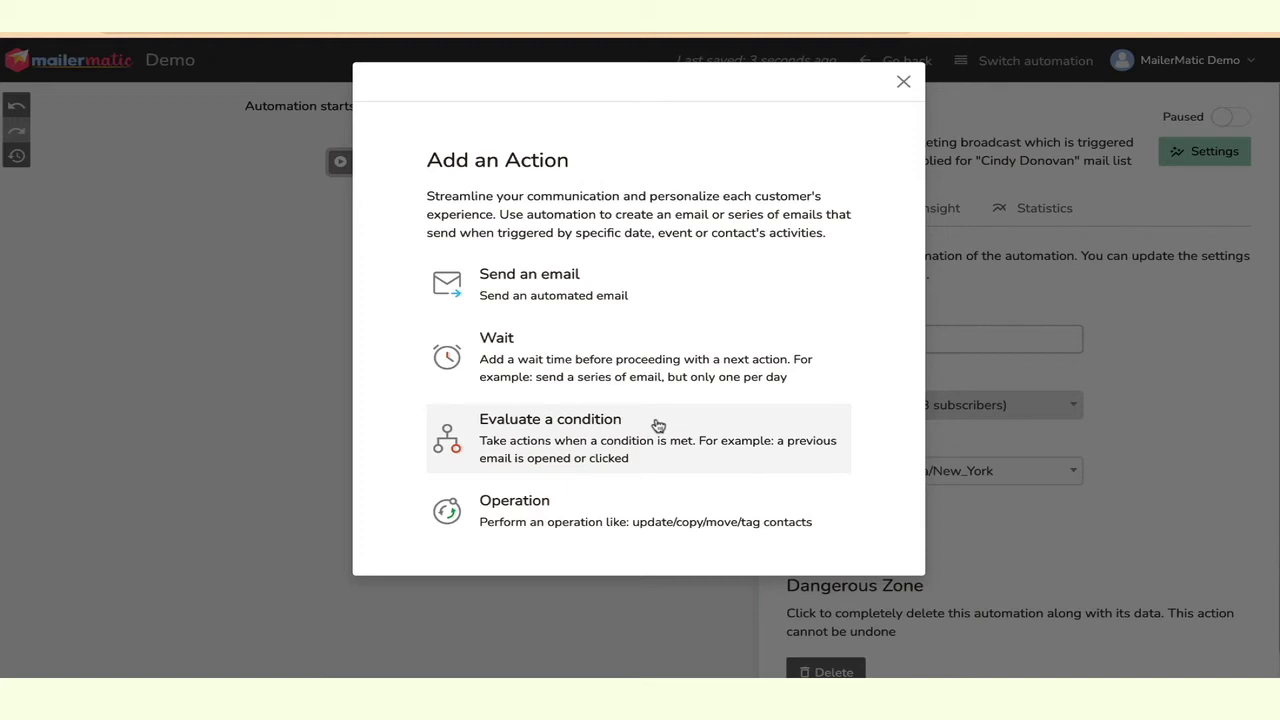
pyautogui.click(658, 426)
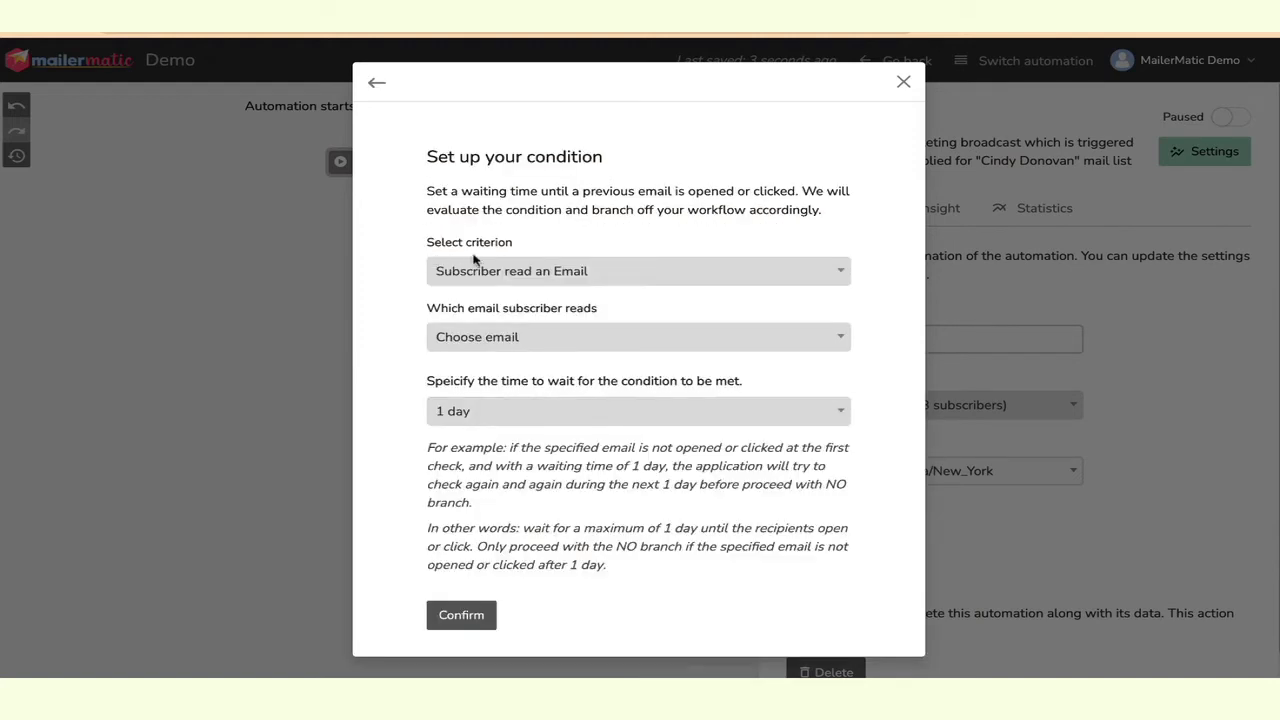
pyautogui.click(538, 344)
pyautogui.click(529, 366)
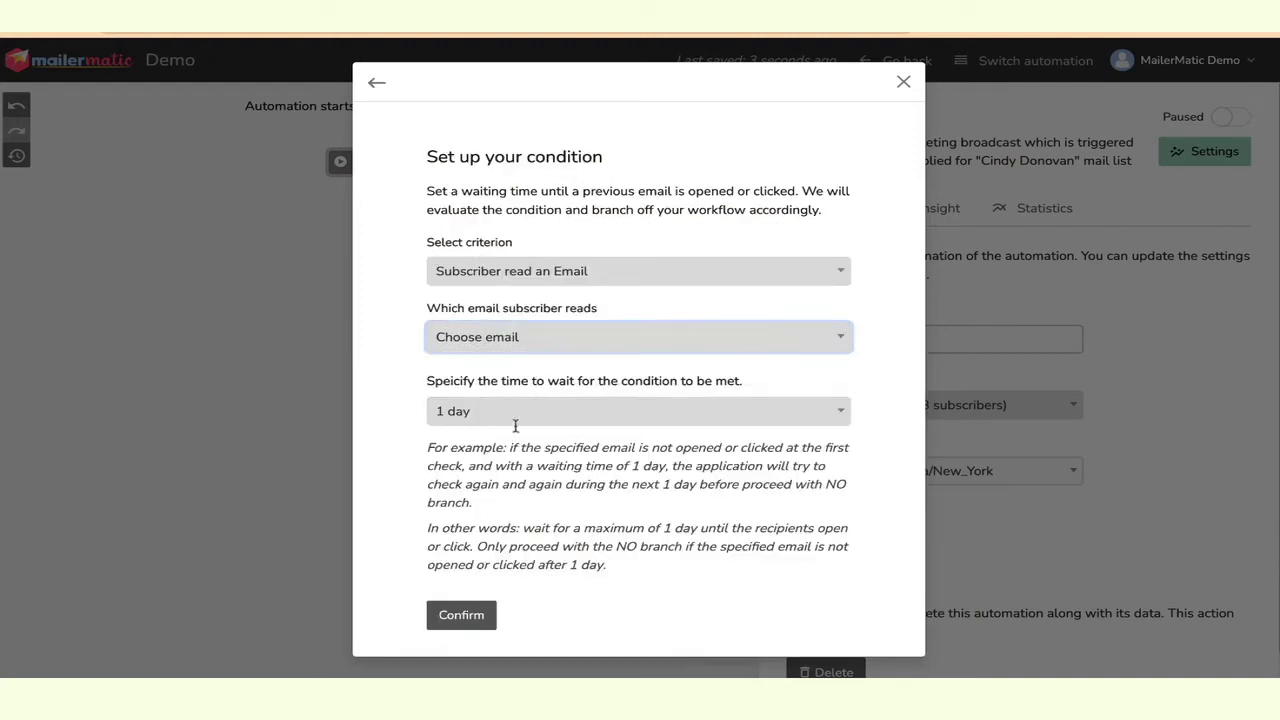
pyautogui.click(462, 616)
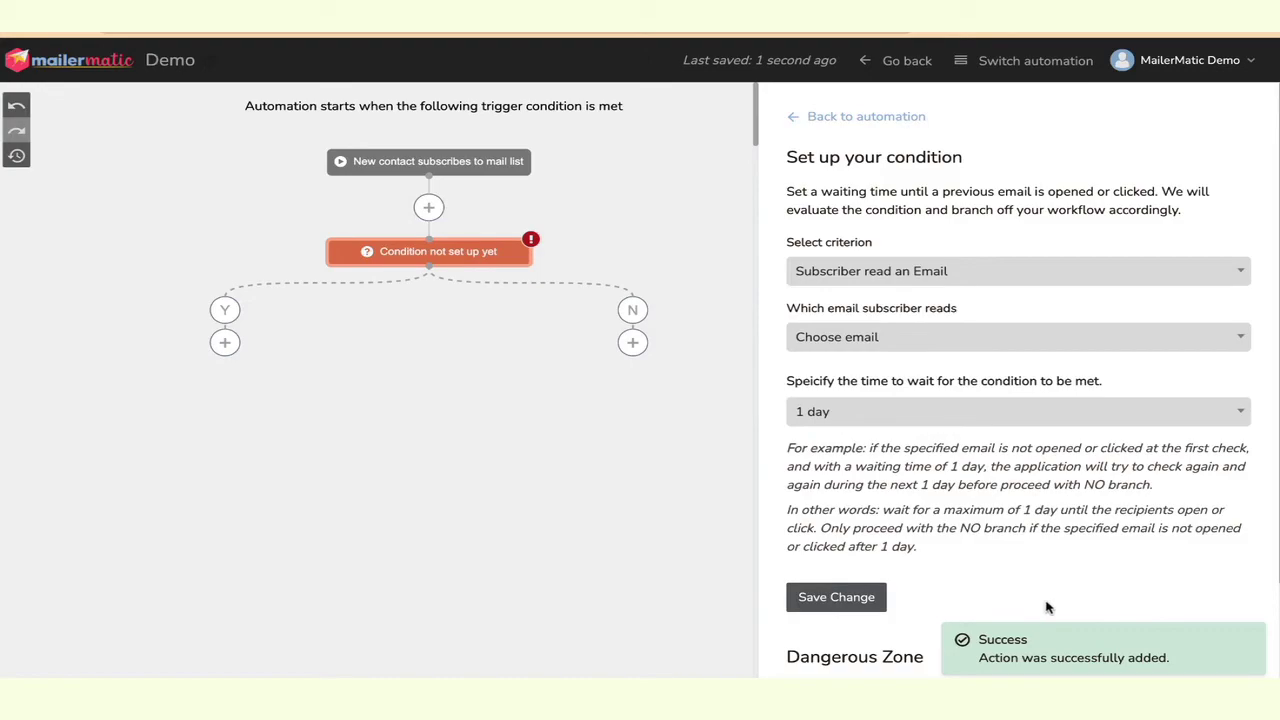
pyautogui.scroll(-3, 877, 580)
pyautogui.click(870, 636)
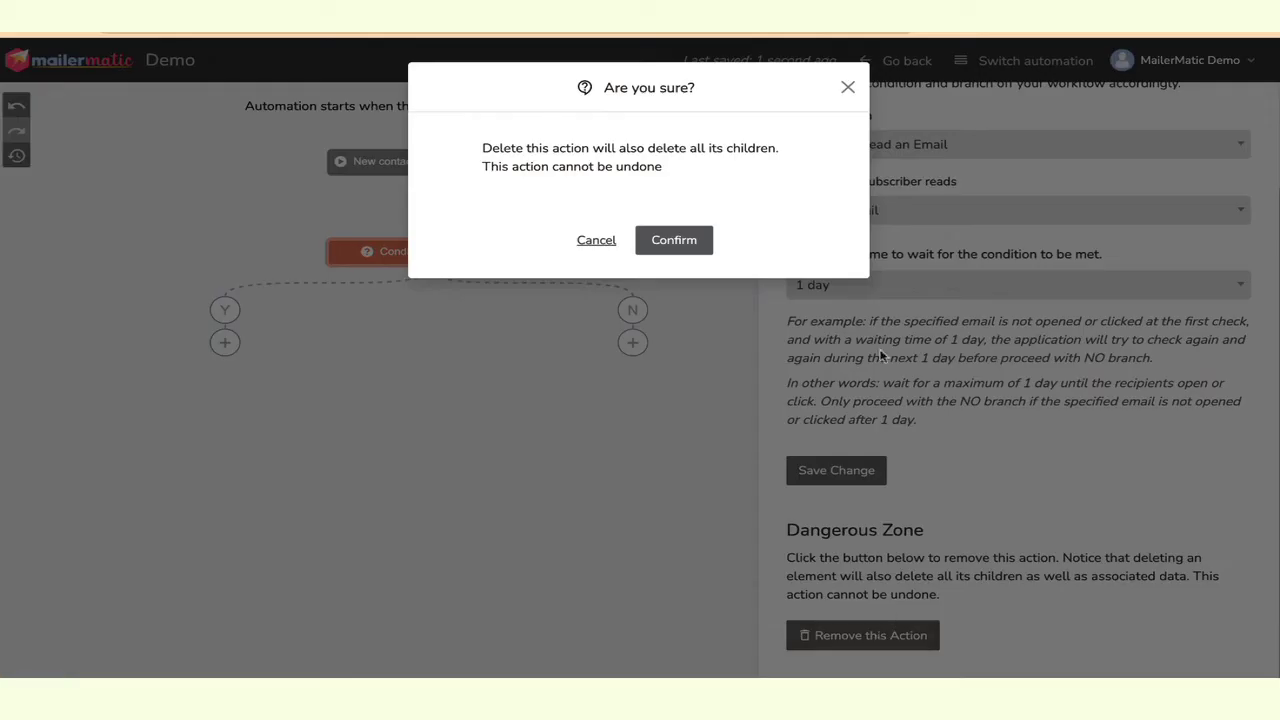
pyautogui.click(673, 241)
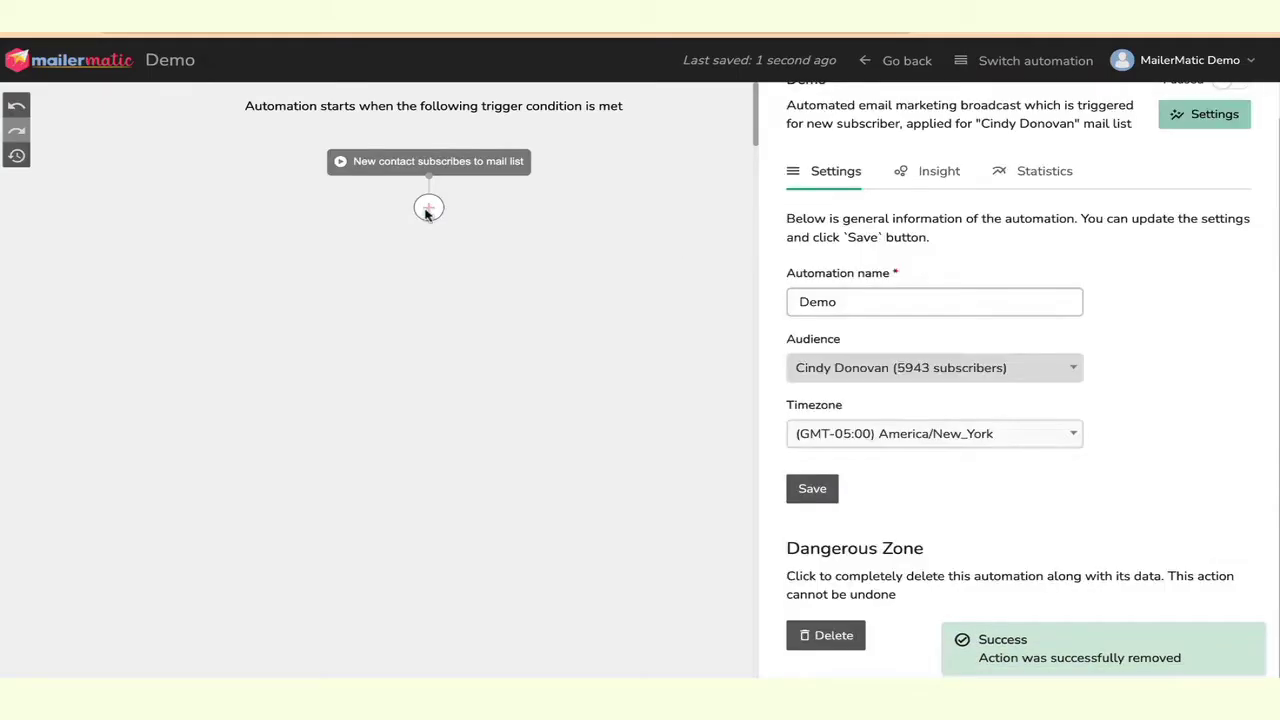
# - Add a 'Send an email' step after the trigger, after previewing the Wait step, then close the Automation Email dialog
pyautogui.click(427, 208)
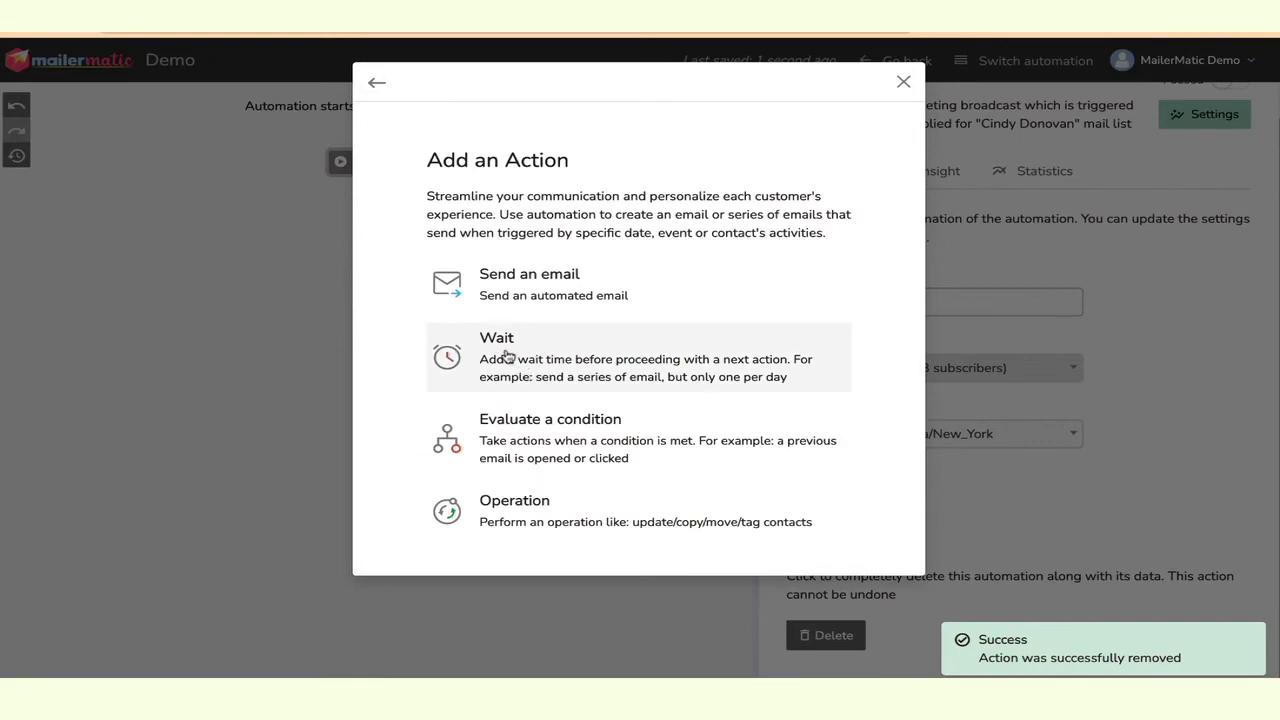
pyautogui.click(507, 356)
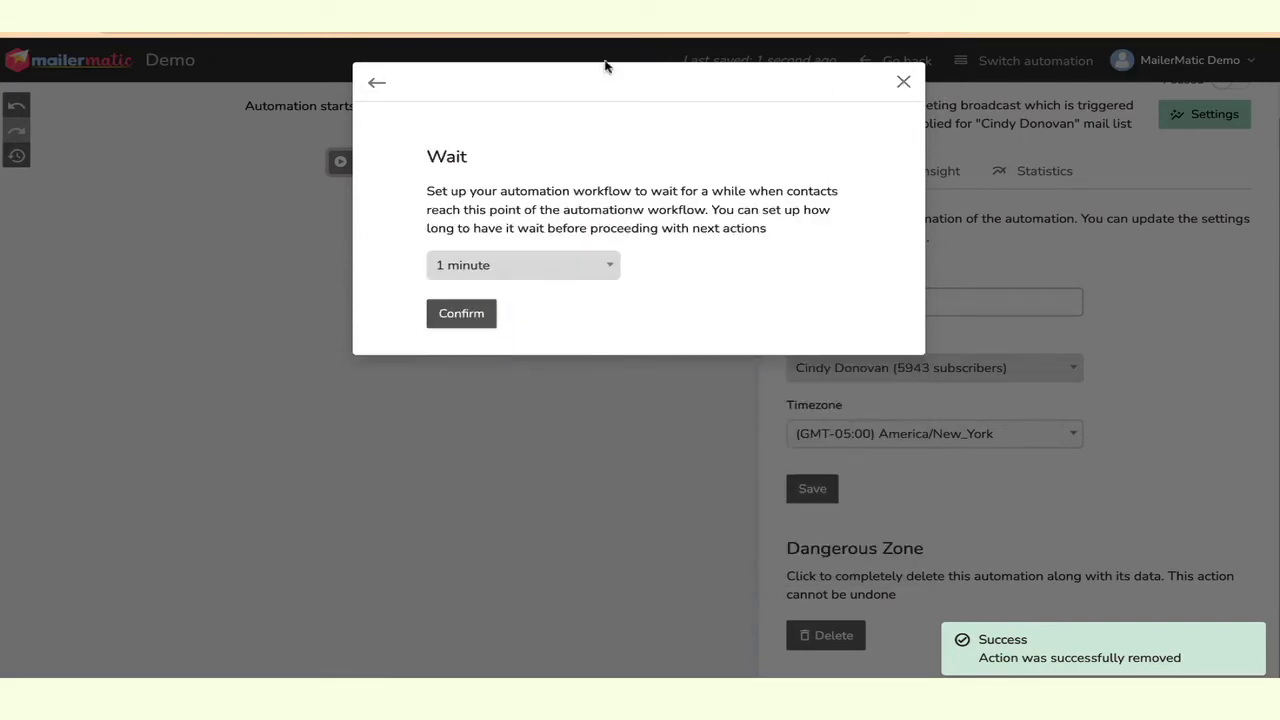
pyautogui.click(376, 83)
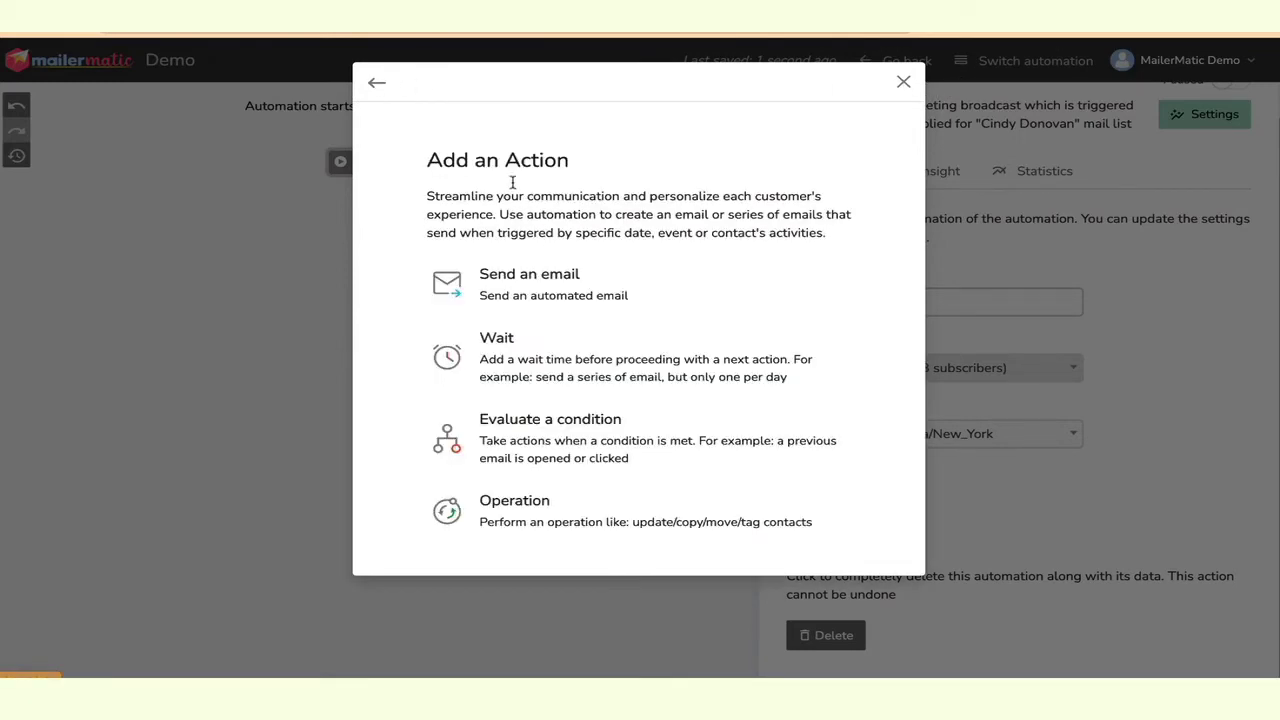
pyautogui.click(537, 290)
pyautogui.click(346, 424)
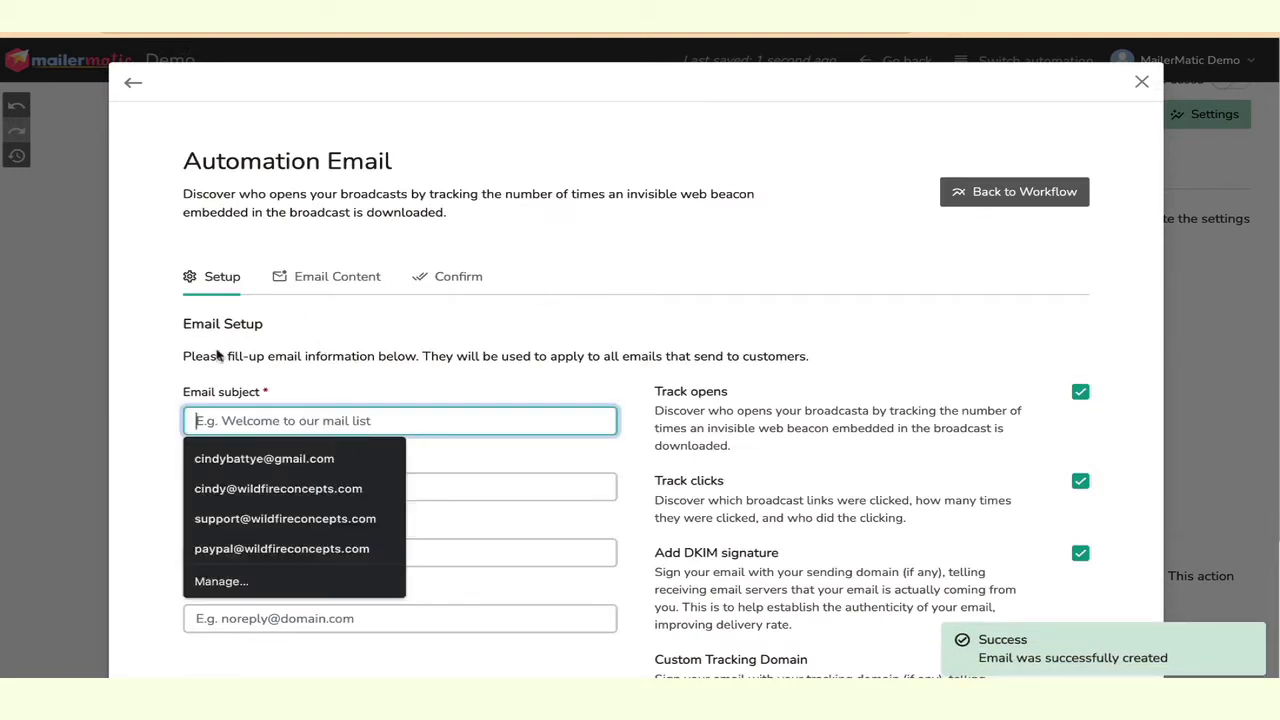
pyautogui.scroll(-2, 572, 560)
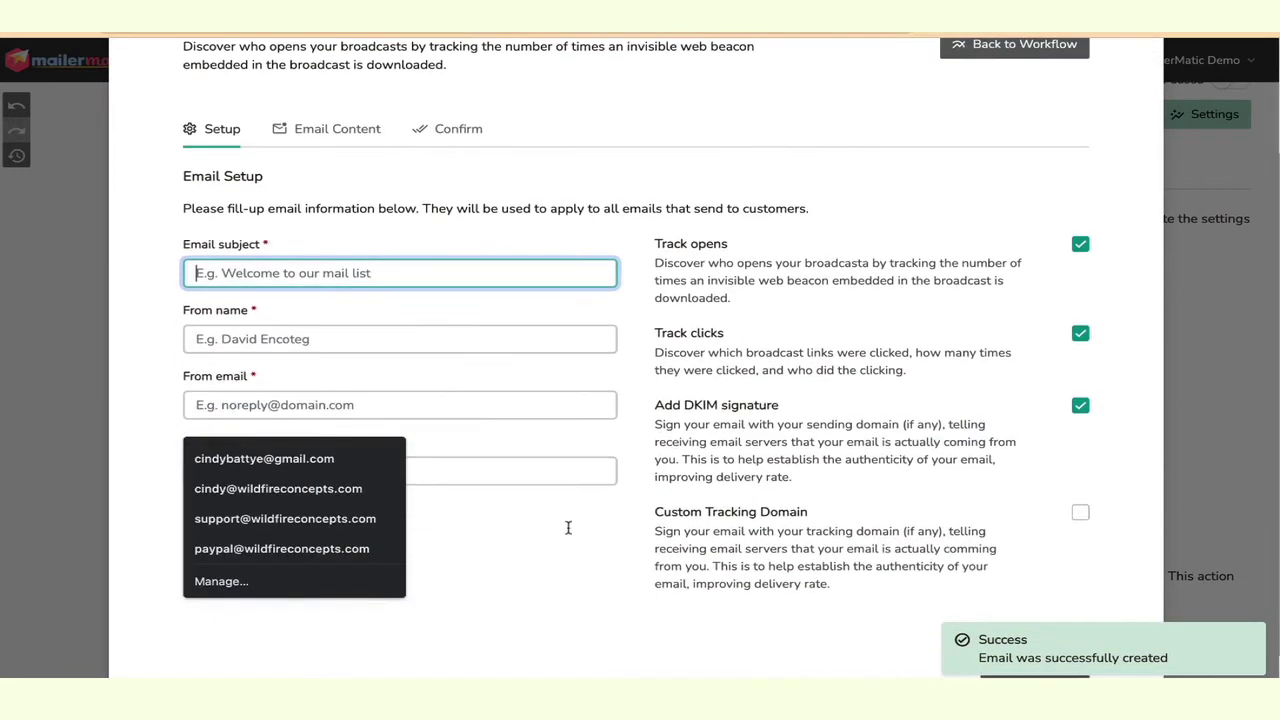
pyautogui.scroll(2, 625, 283)
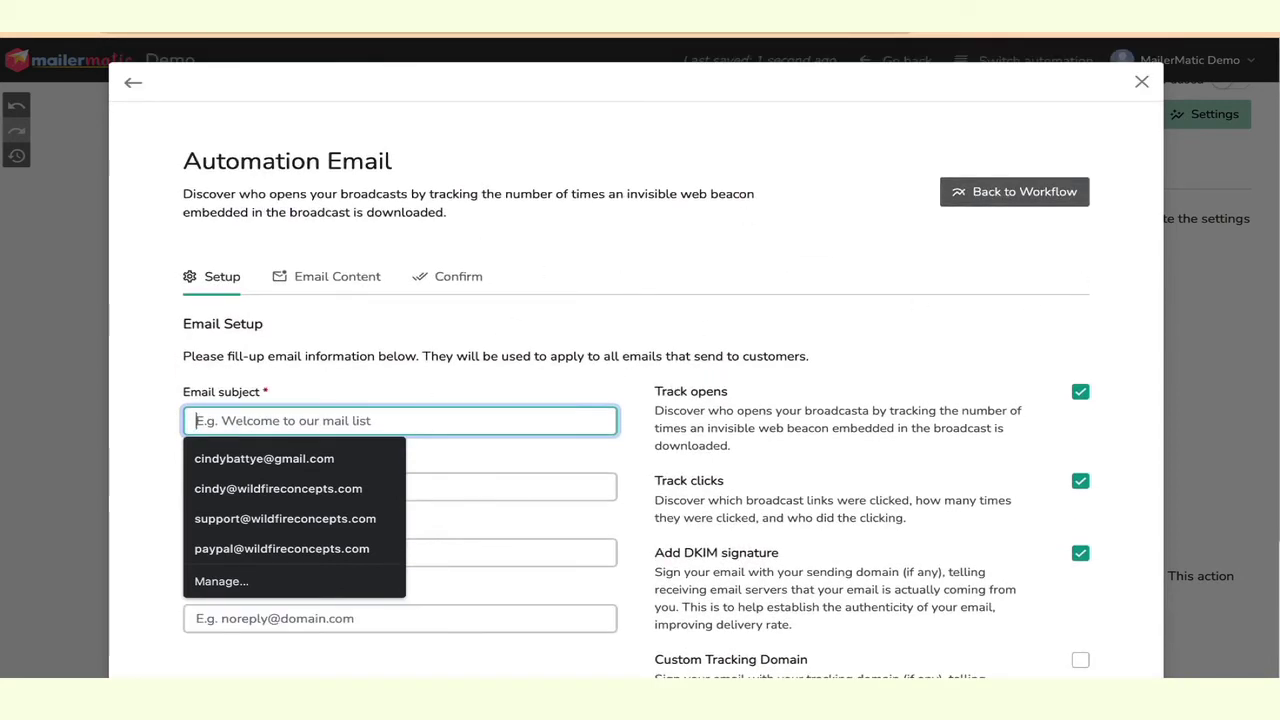
pyautogui.click(1143, 83)
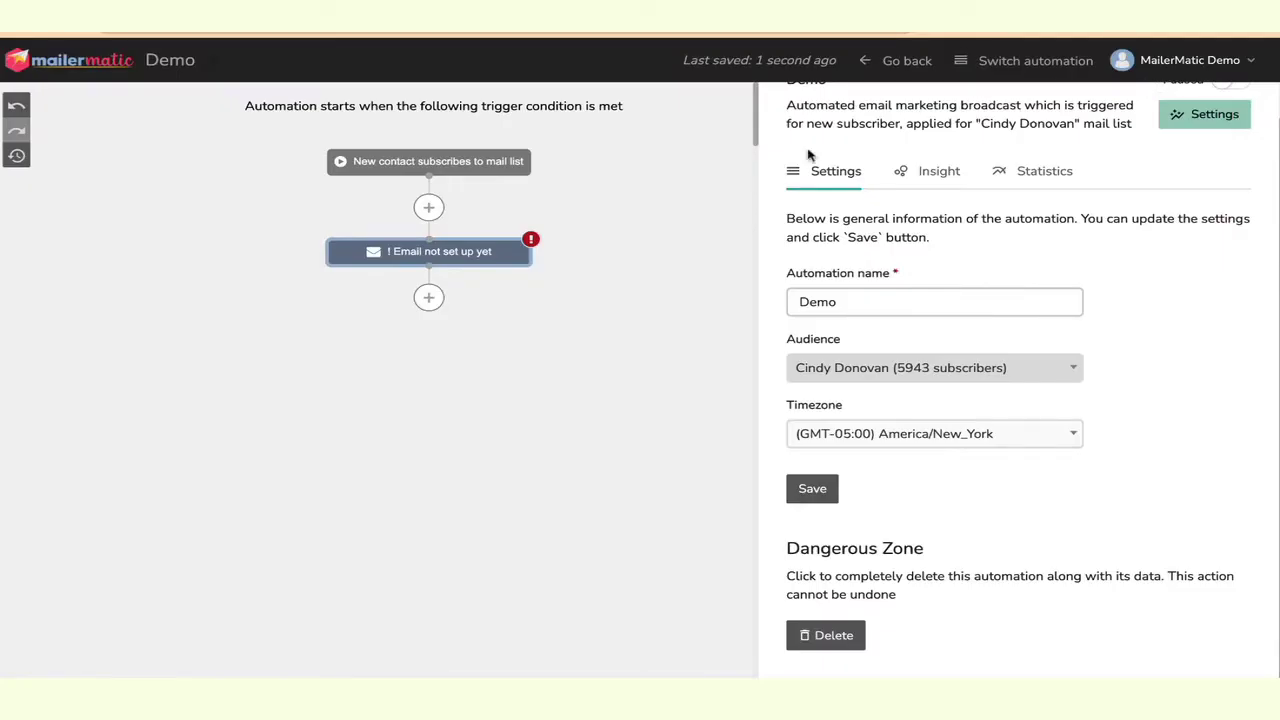
pyautogui.scroll(-3, 464, 419)
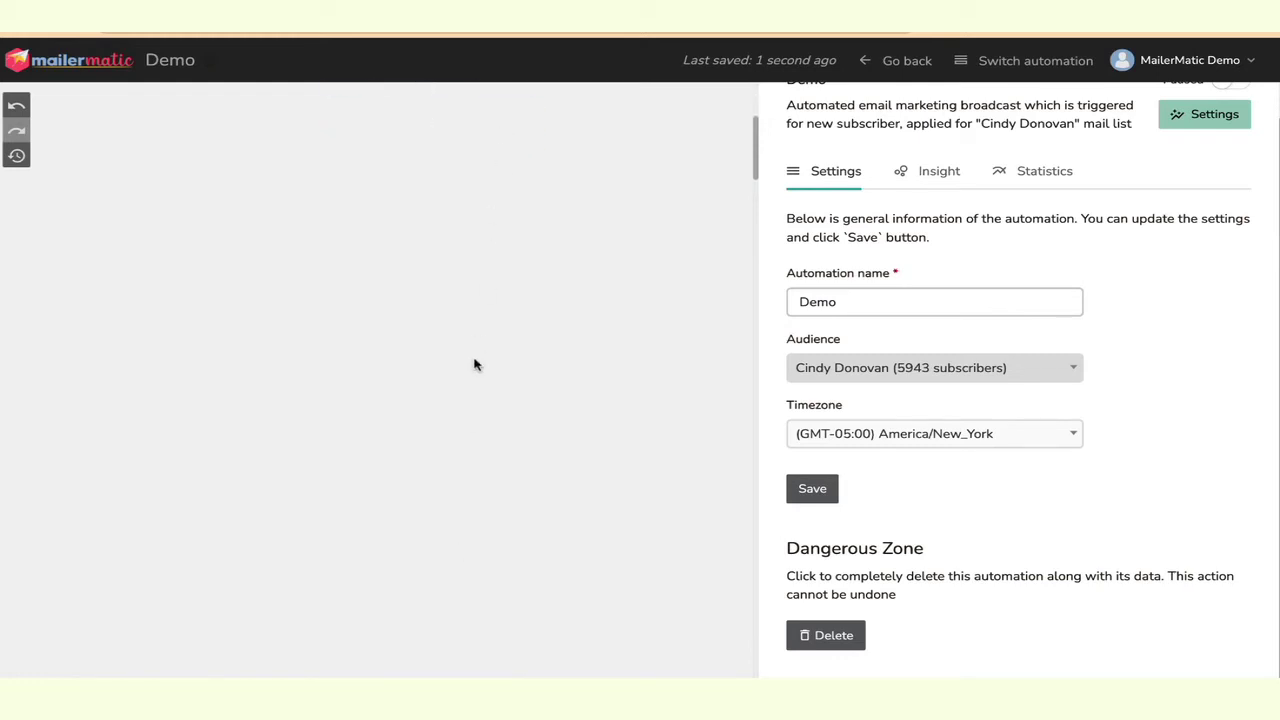
pyautogui.scroll(3, 475, 365)
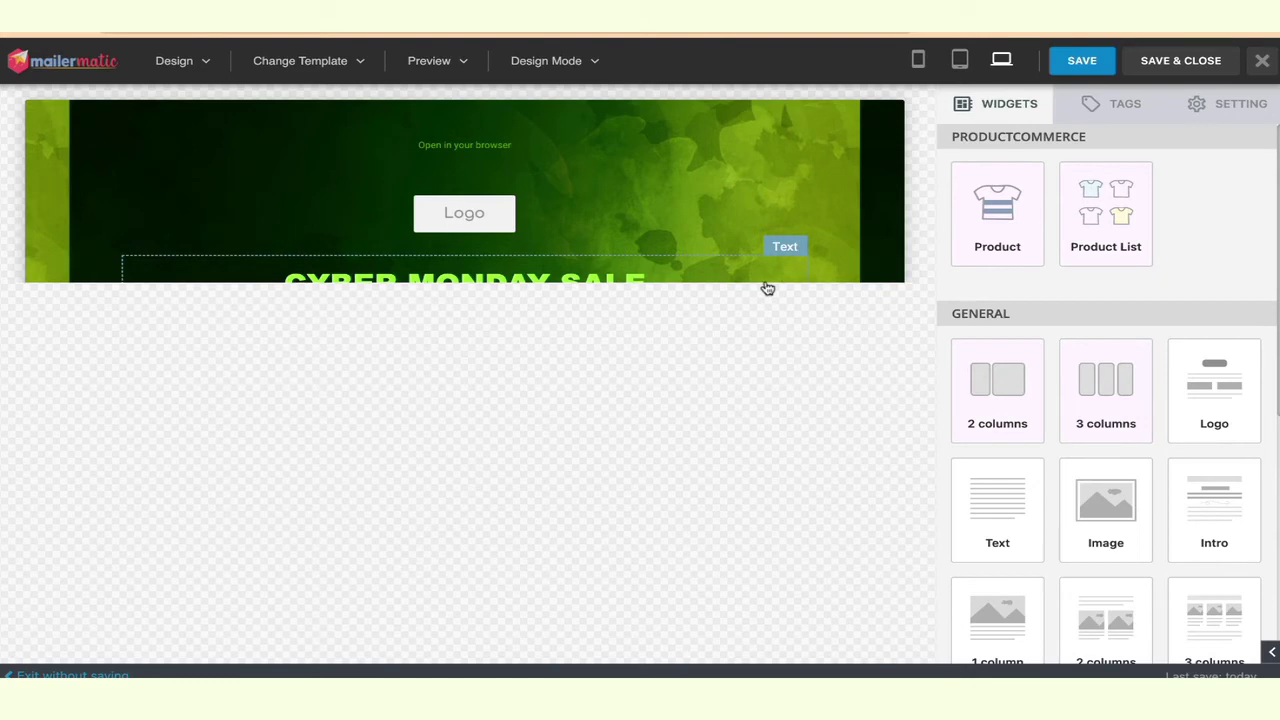
# - Replace the end of the CYBER MONDAY SALE headline with 'Test' so it reads CYBETest
pyautogui.click(699, 266)
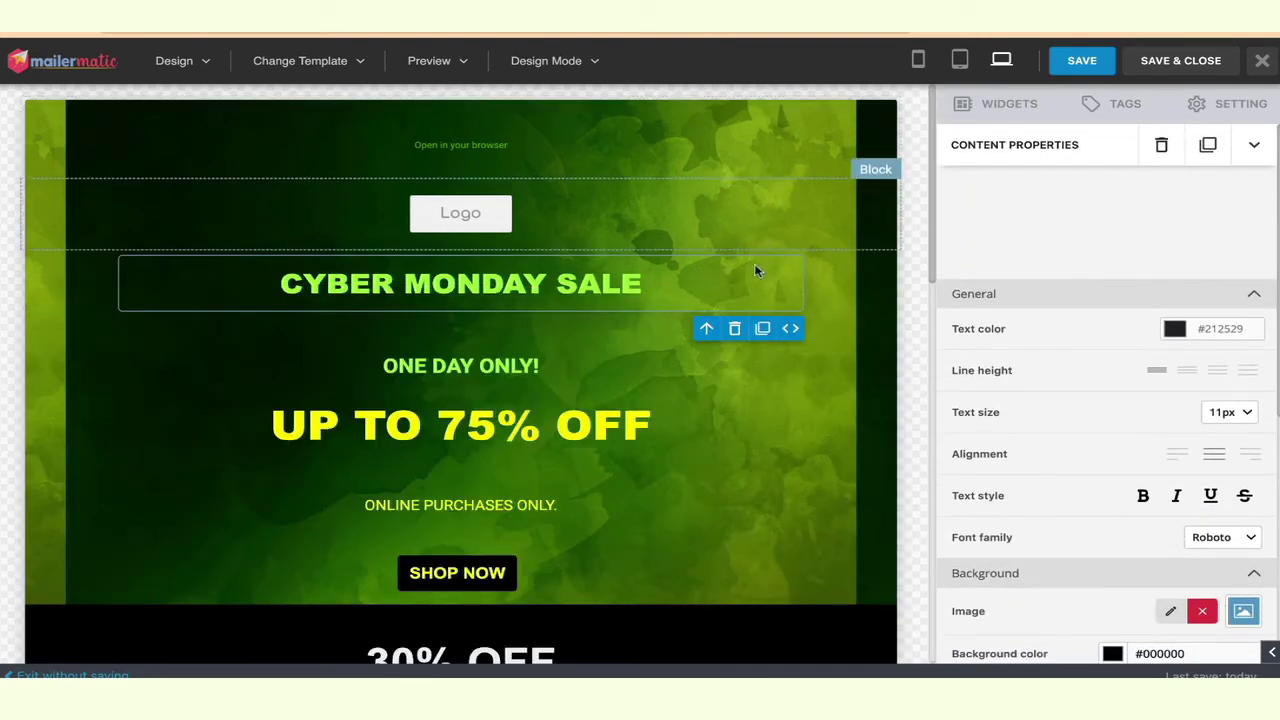
pyautogui.scroll(-12, 592, 413)
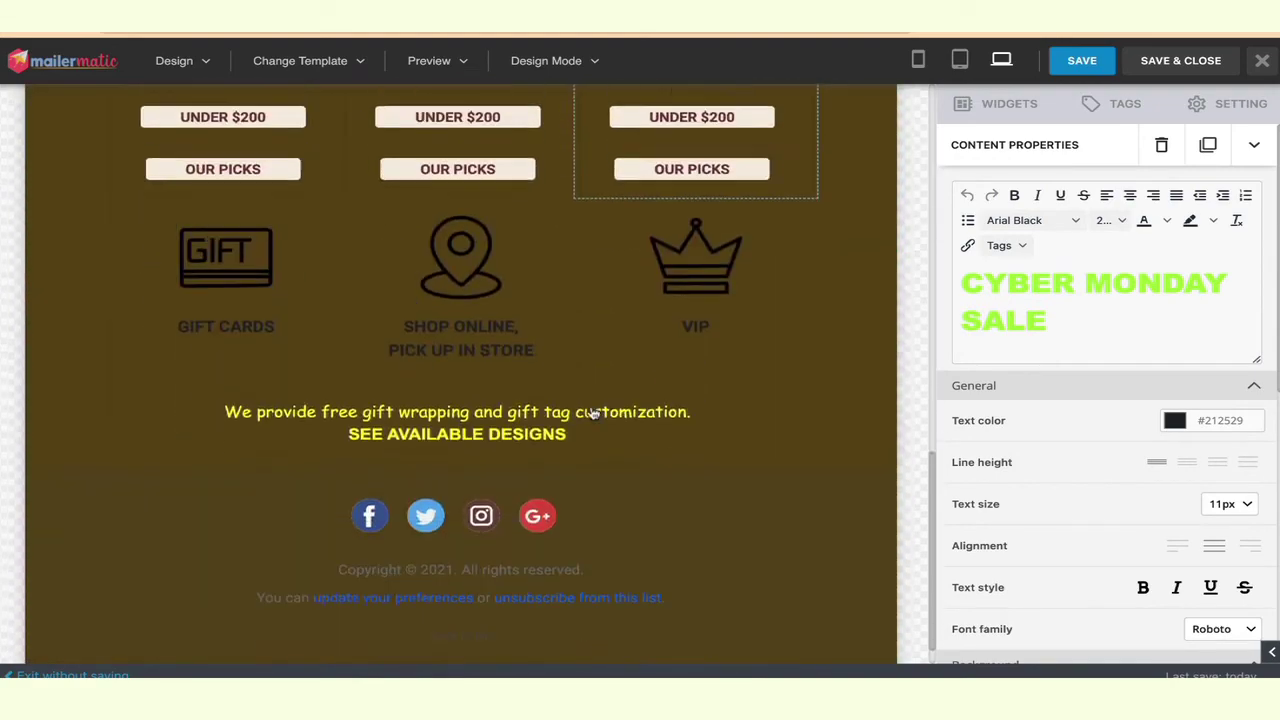
pyautogui.scroll(12, 632, 315)
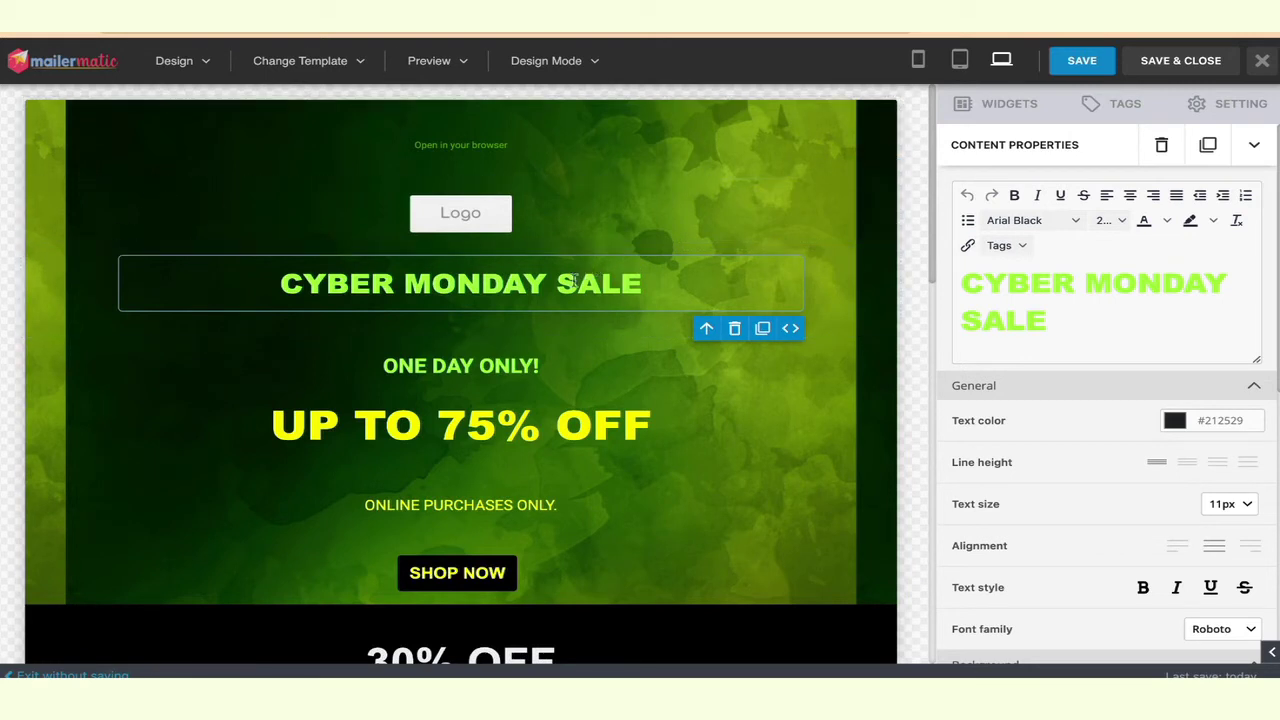
pyautogui.moveTo(372, 289); pyautogui.dragTo(694, 291)
pyautogui.write('Test')
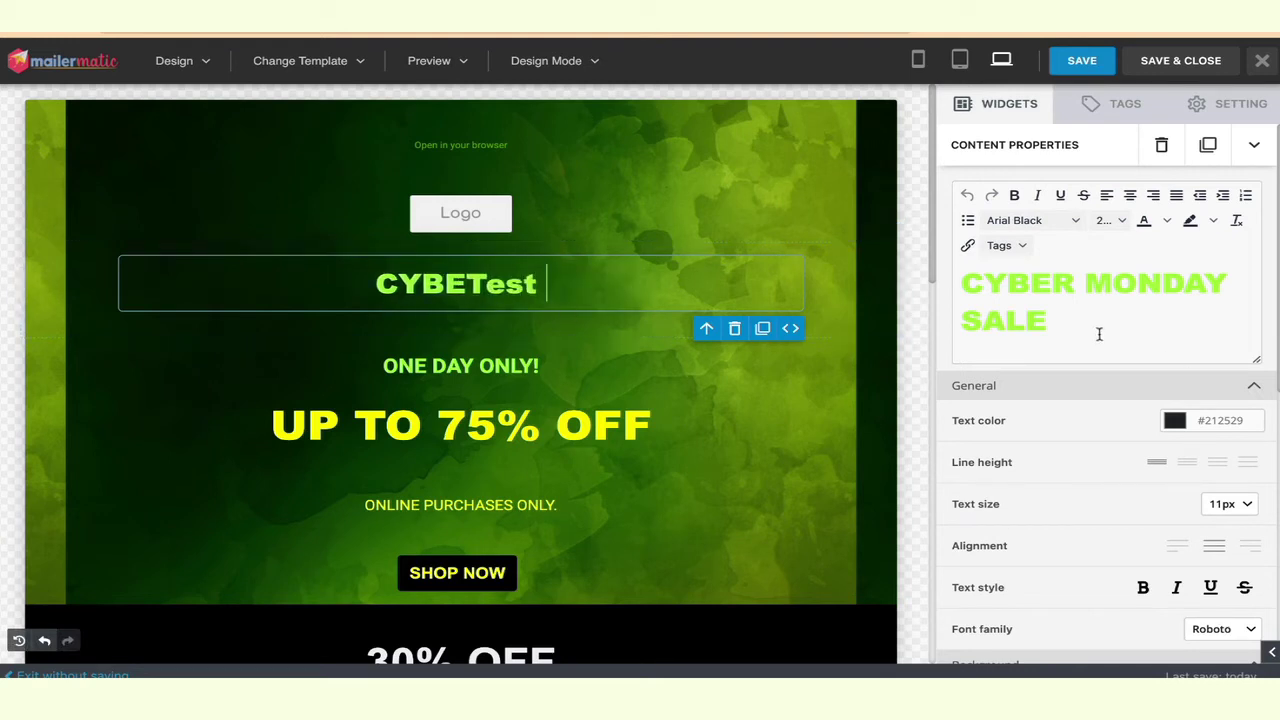
pyautogui.moveTo(1097, 331); pyautogui.dragTo(1014, 246)
pyautogui.scroll(-3, 1107, 453)
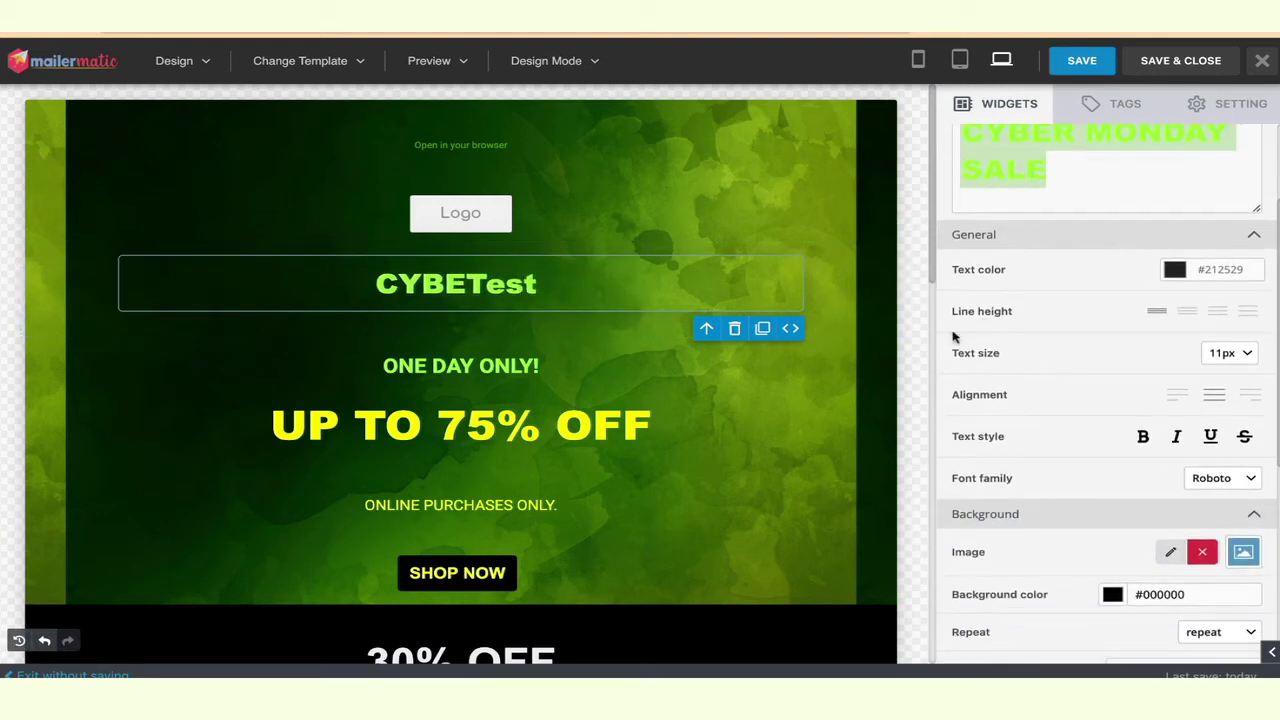
pyautogui.scroll(-3, 1035, 452)
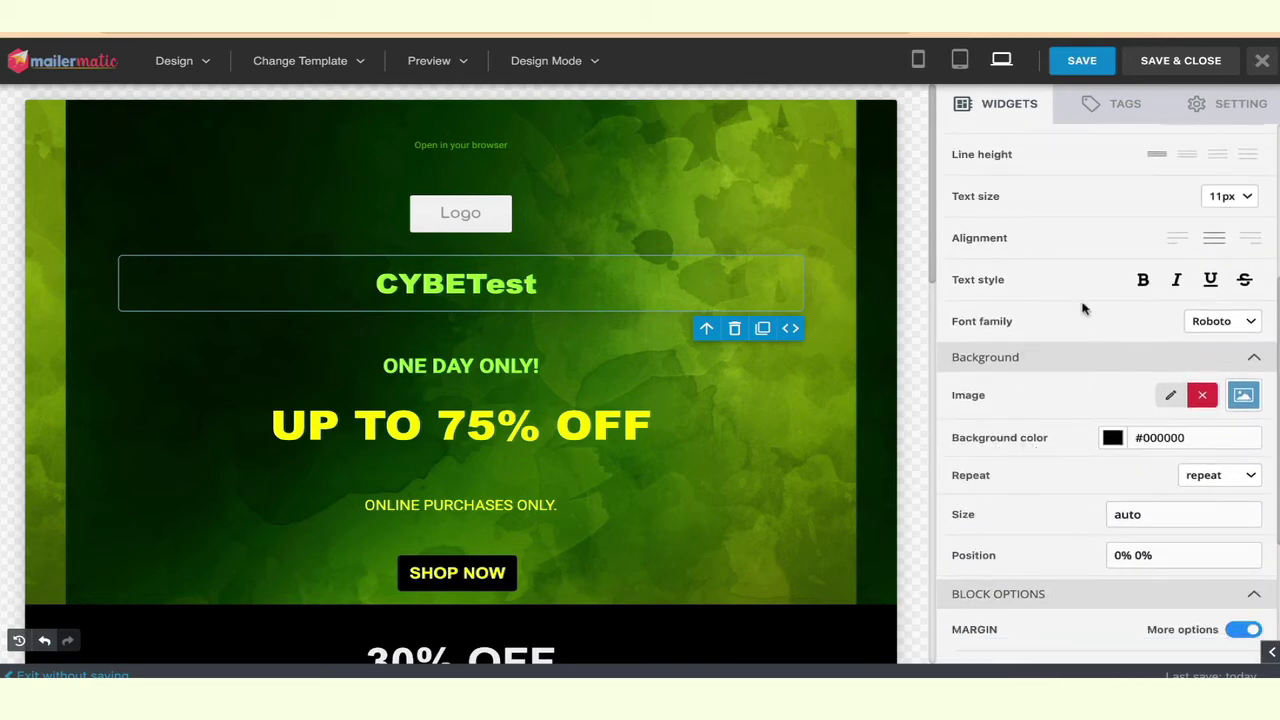
pyautogui.scroll(-5, 1020, 450)
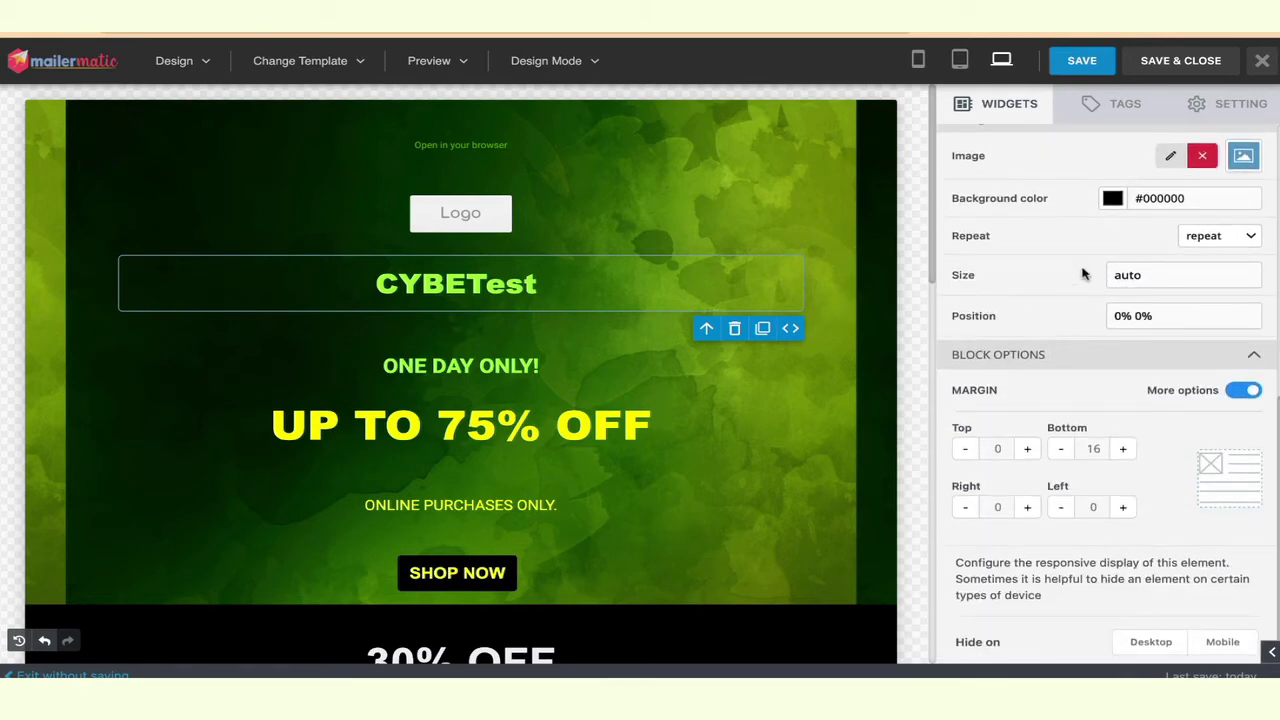
pyautogui.scroll(-5, 683, 311)
pyautogui.scroll(9, 1000, 240)
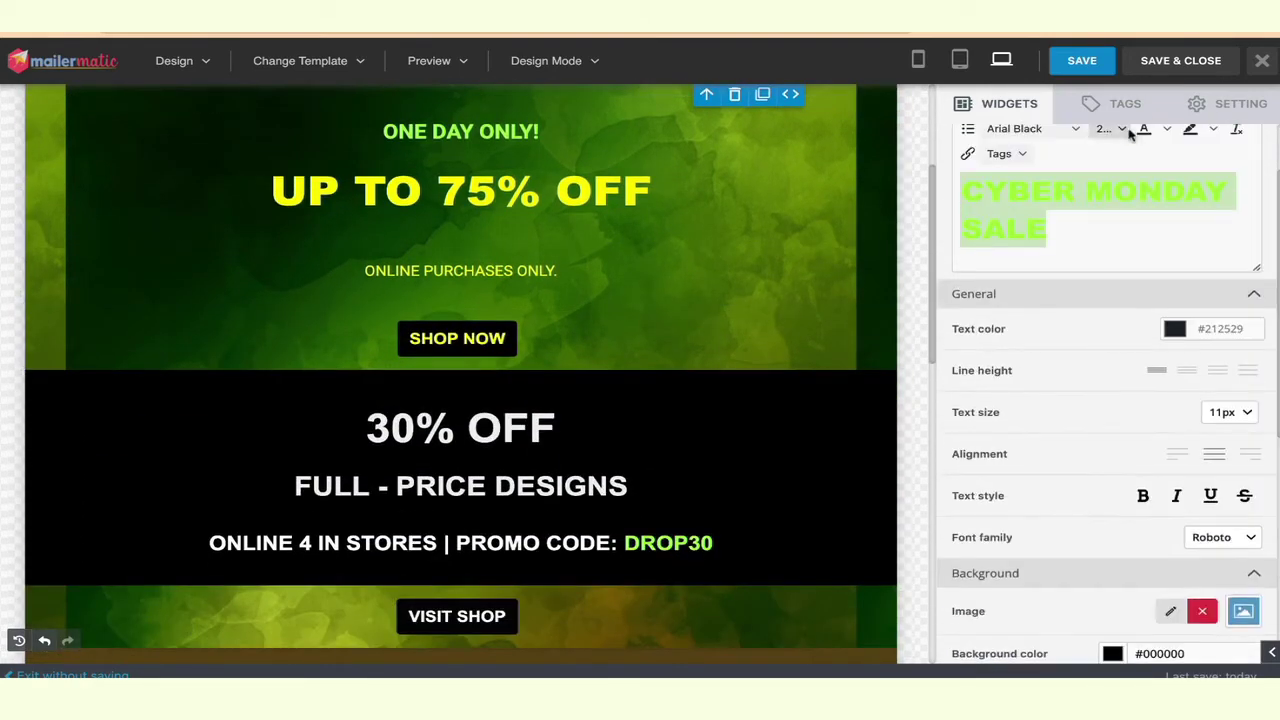
# - Add a '3 columns' image-and-text section to the email below Shop Now
pyautogui.click(1008, 106)
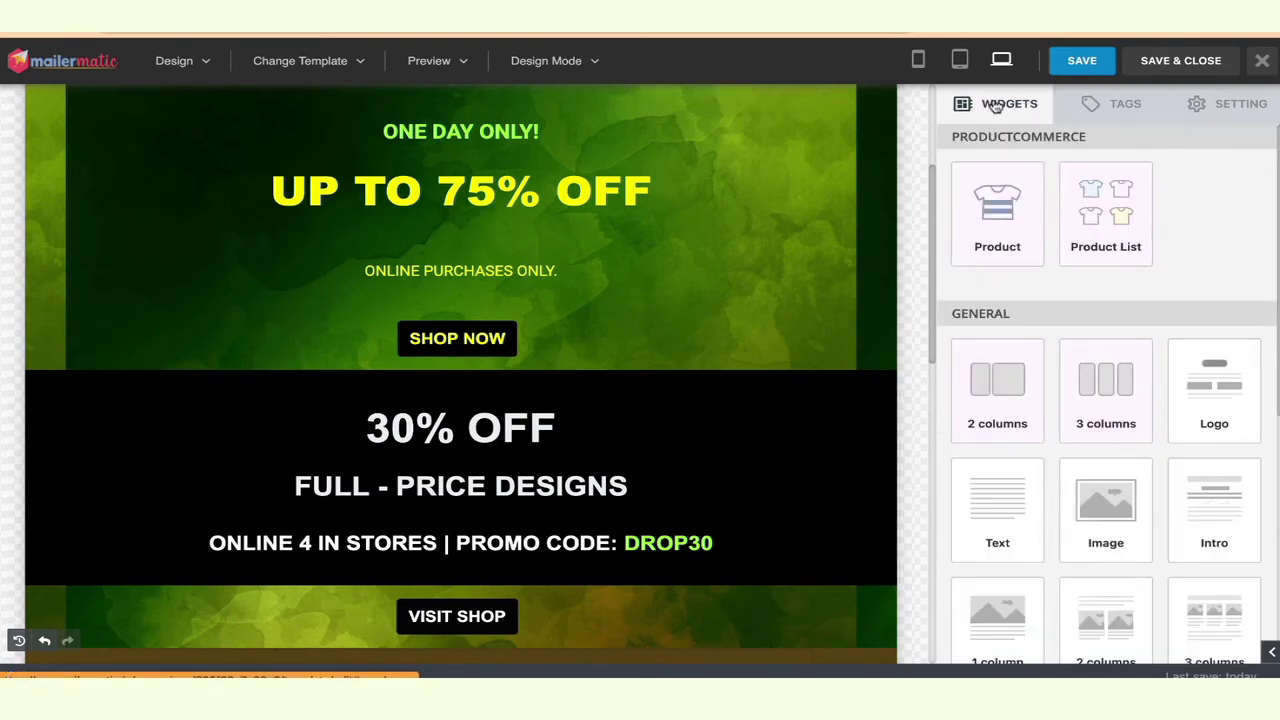
pyautogui.scroll(-1, 1168, 340)
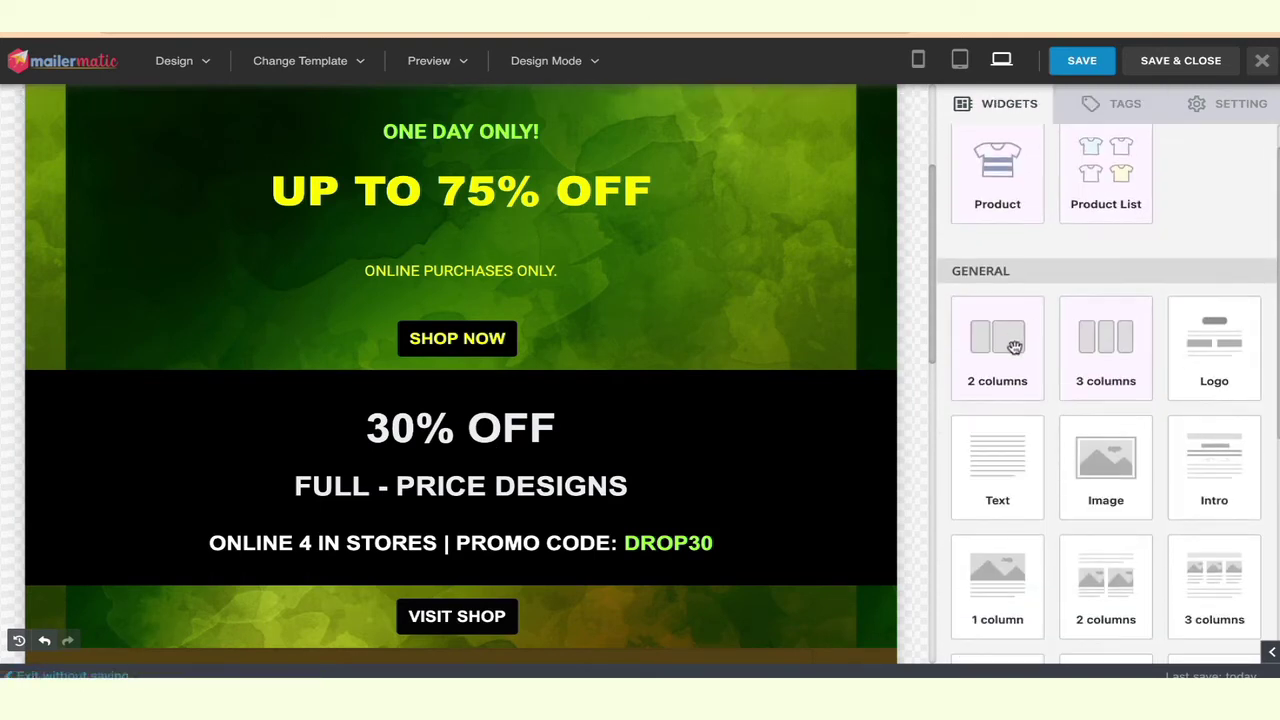
pyautogui.scroll(-3, 1143, 511)
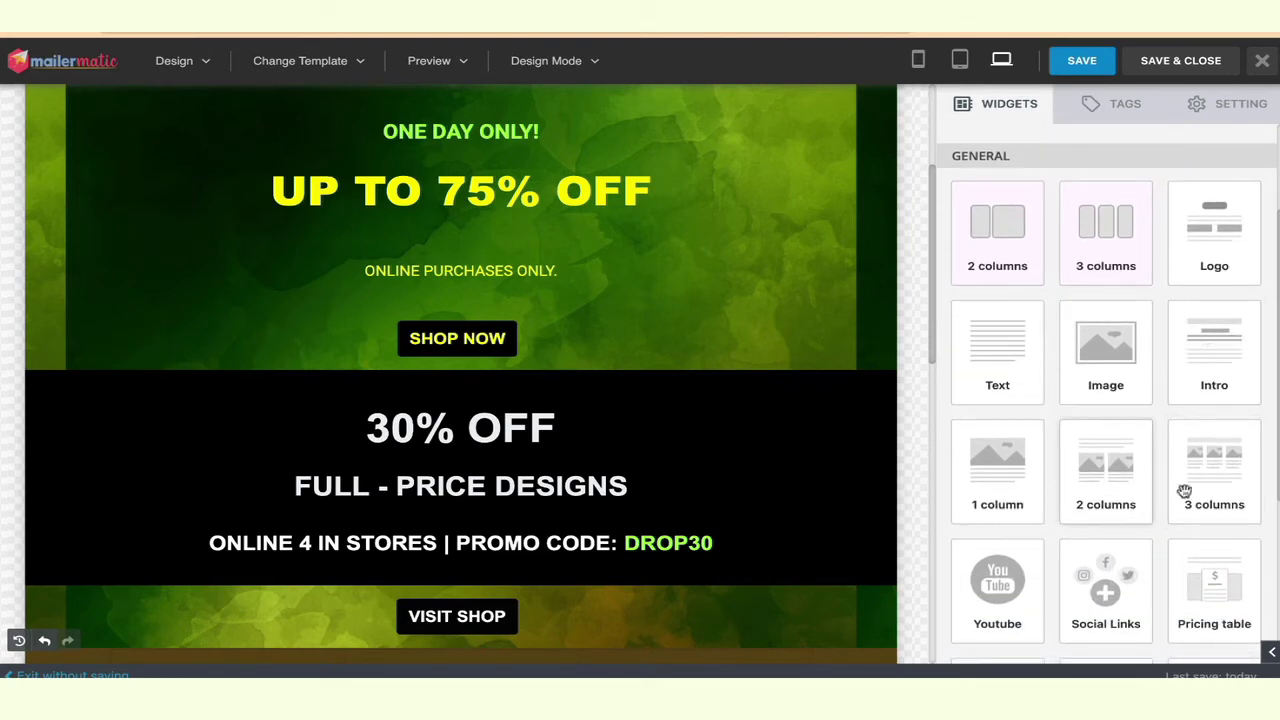
pyautogui.scroll(-4, 1166, 537)
pyautogui.scroll(-3, 1064, 618)
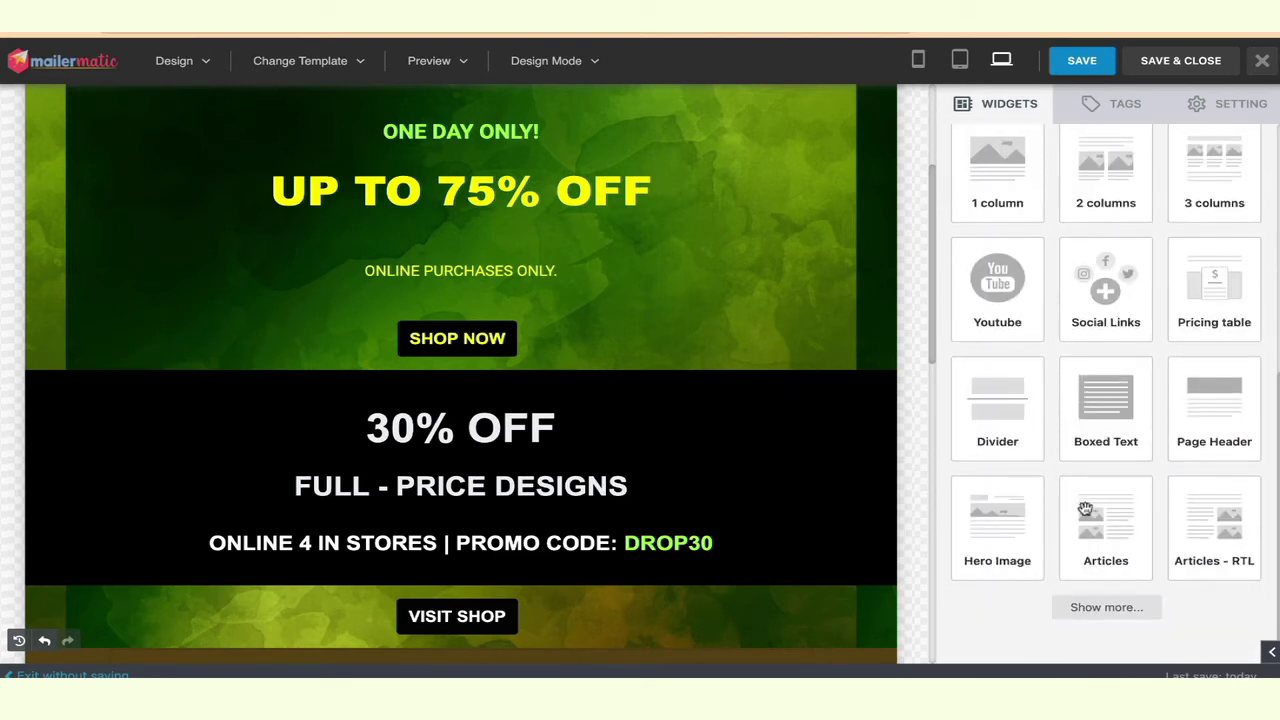
pyautogui.scroll(5, 1108, 467)
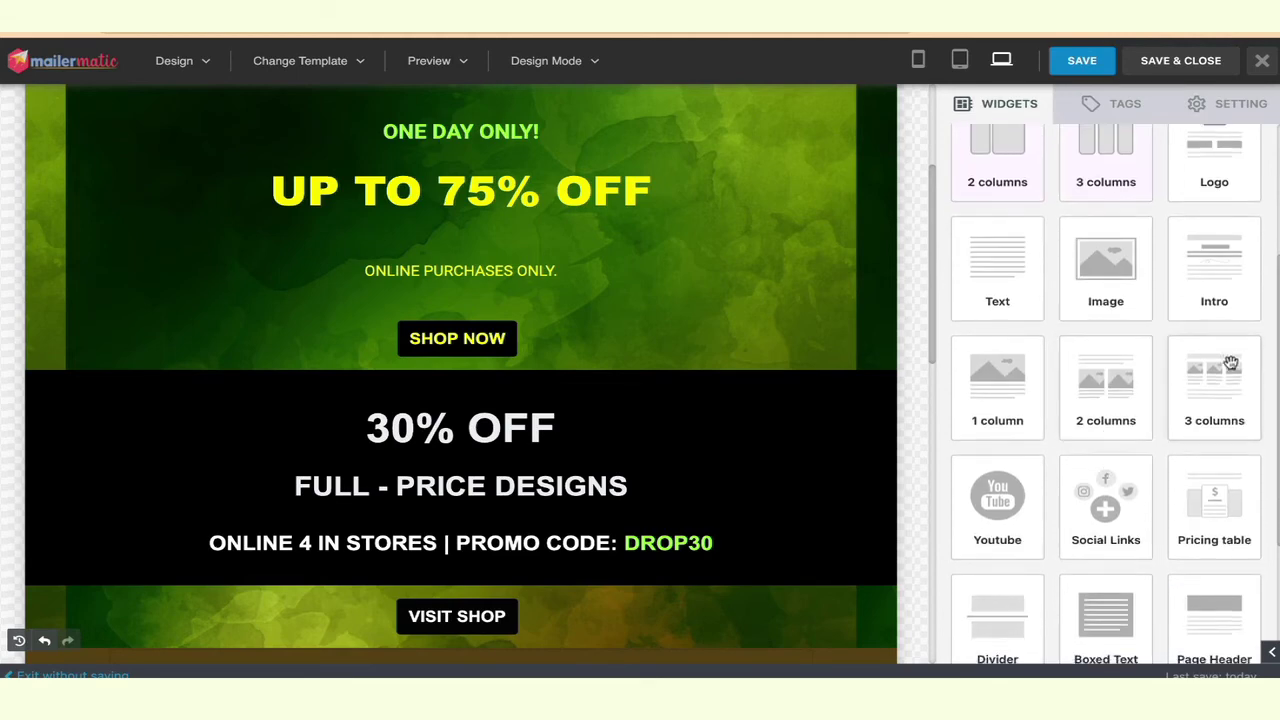
pyautogui.moveTo(1210, 400); pyautogui.dragTo(500, 380)
# - Insert a Free/Essentials/Premium pricing table at the top of the email
pyautogui.scroll(-2, 414, 277)
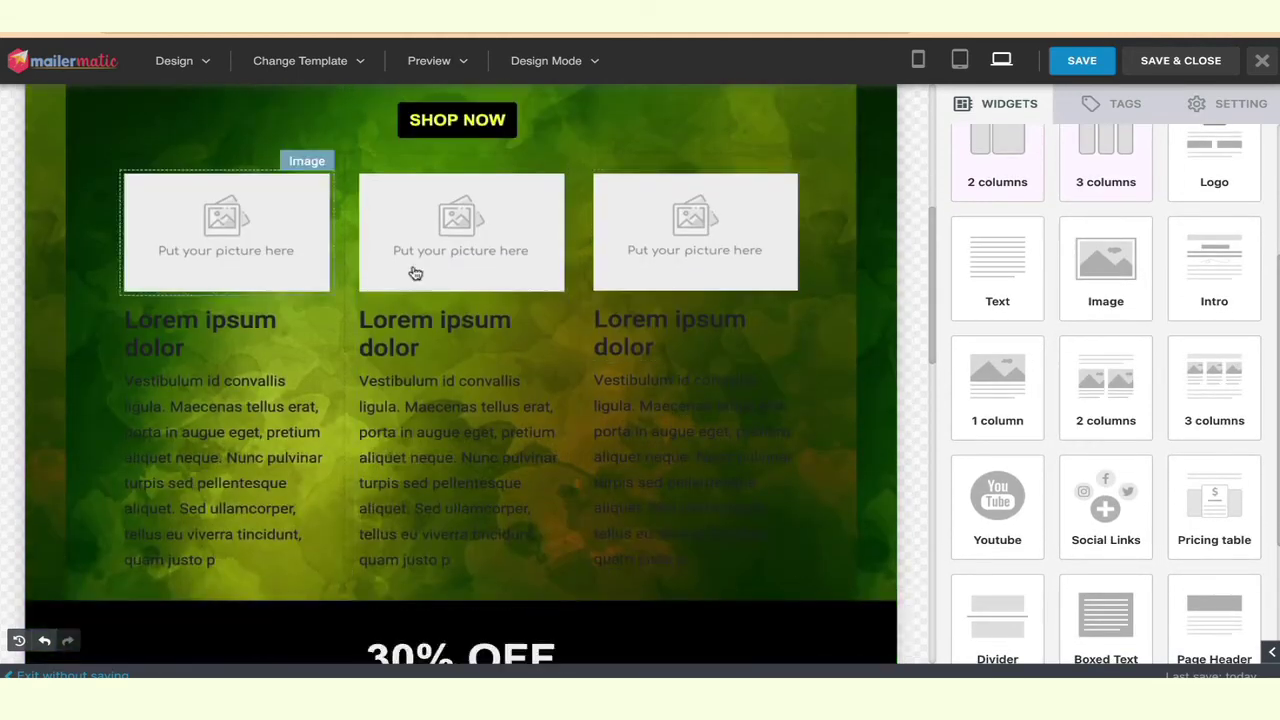
pyautogui.scroll(5, 497, 277)
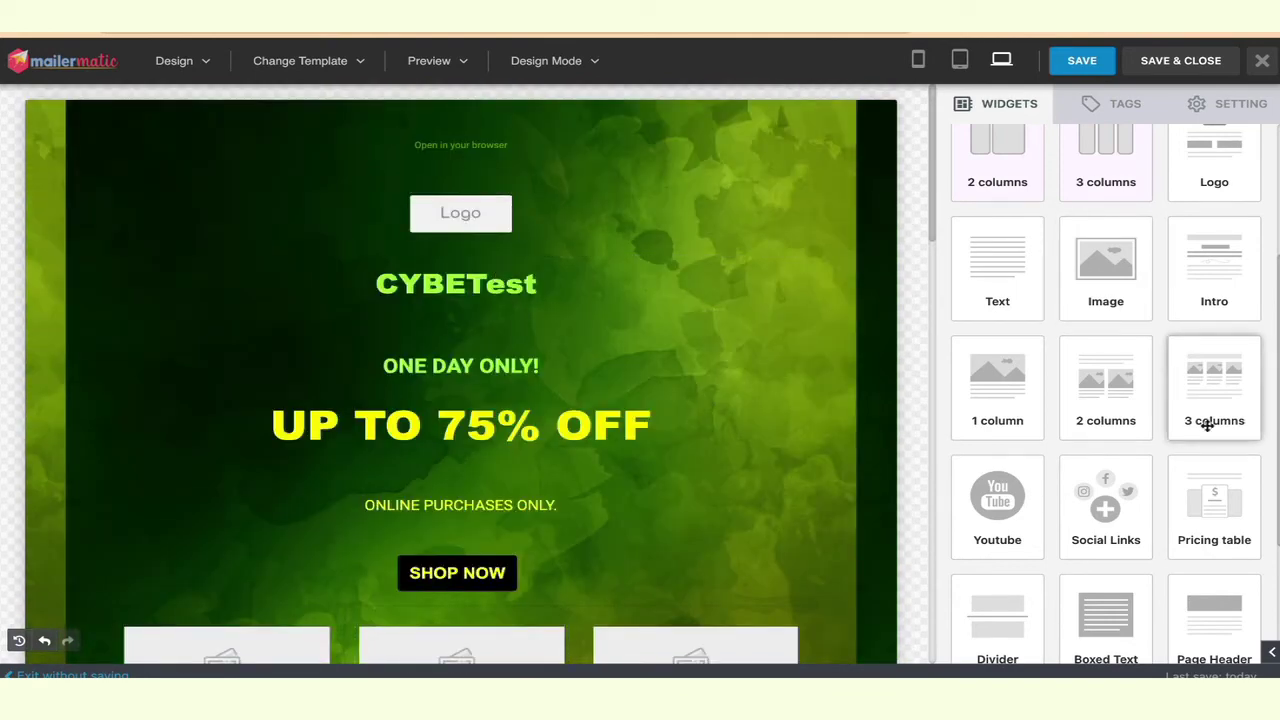
pyautogui.moveTo(1222, 522); pyautogui.dragTo(396, 109)
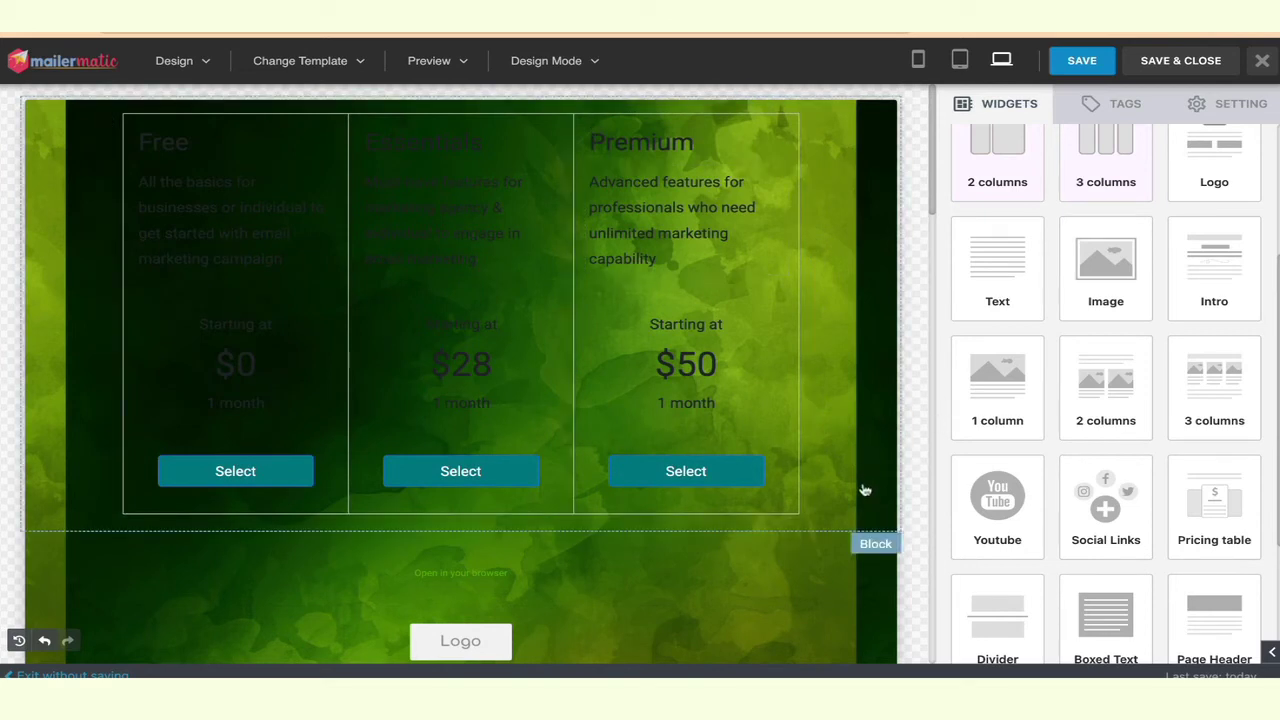
# - Set the pricing block's background to white #ffffff, after briefly trying red #be1919
pyautogui.click(864, 513)
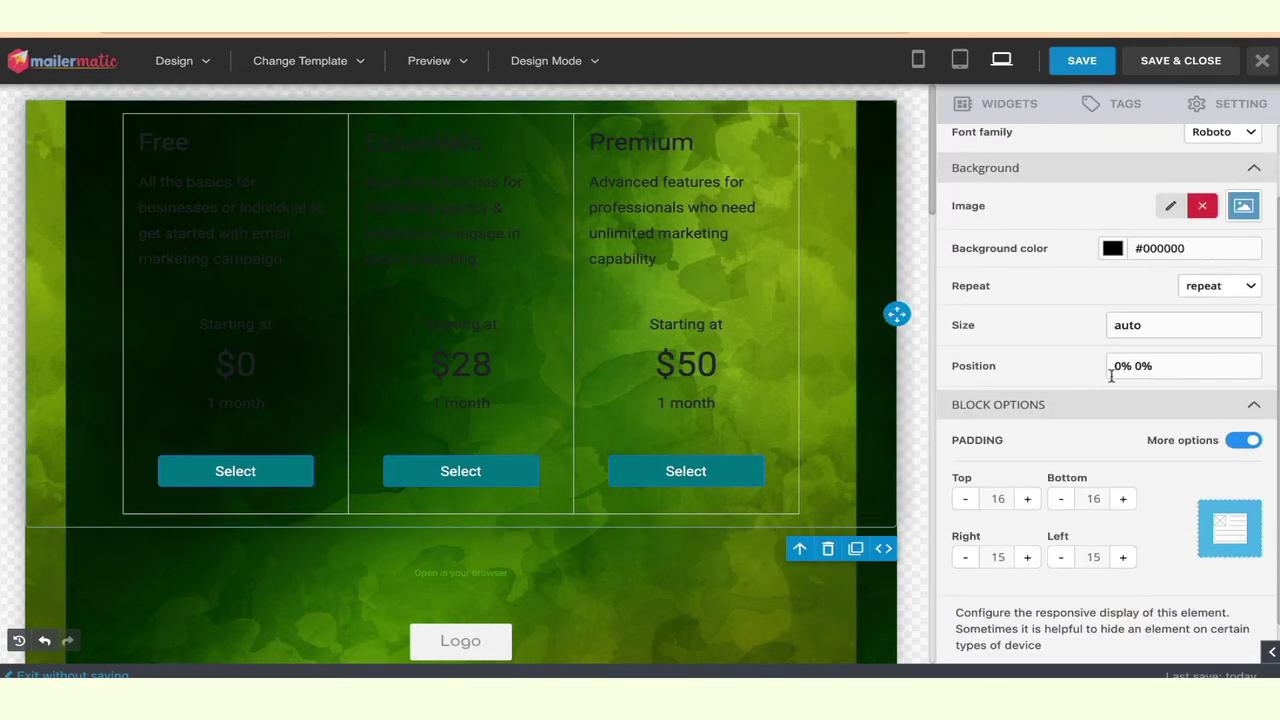
pyautogui.click(1113, 249)
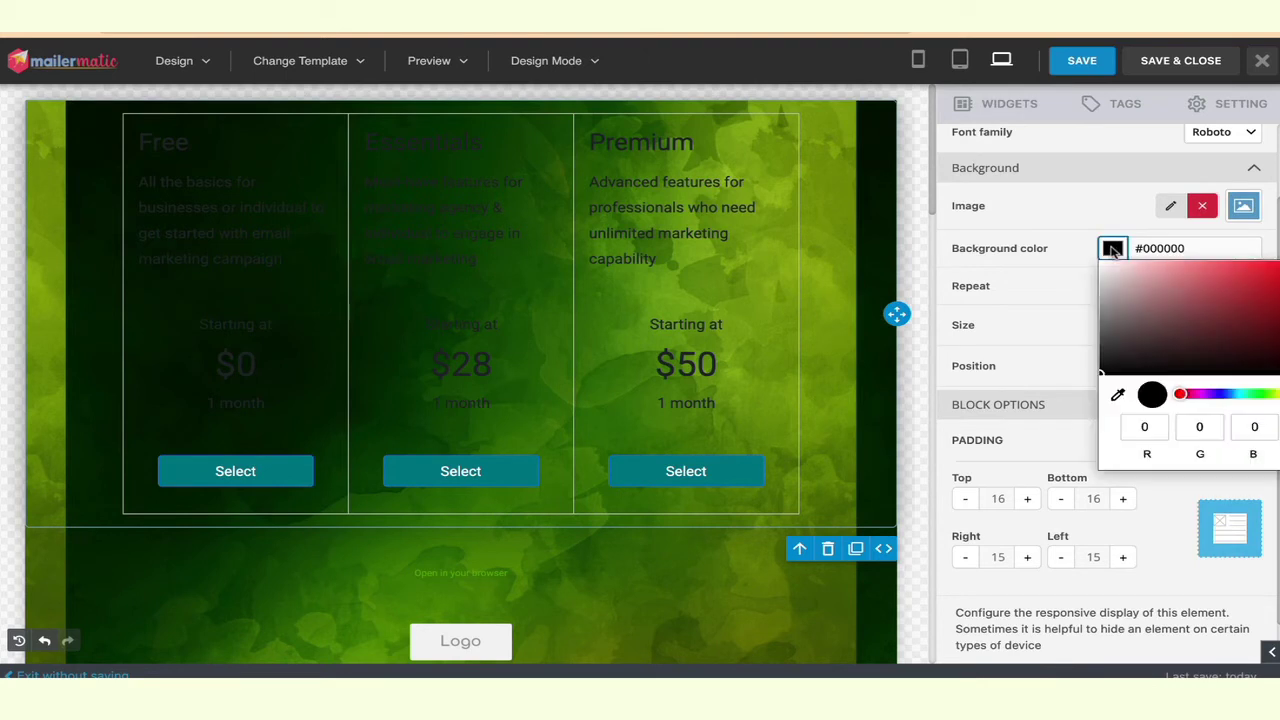
pyautogui.moveTo(1158, 342)
pyautogui.mouseDown()
pyautogui.moveTo(1227, 309)
pyautogui.moveTo(1276, 312)
pyautogui.mouseUp()
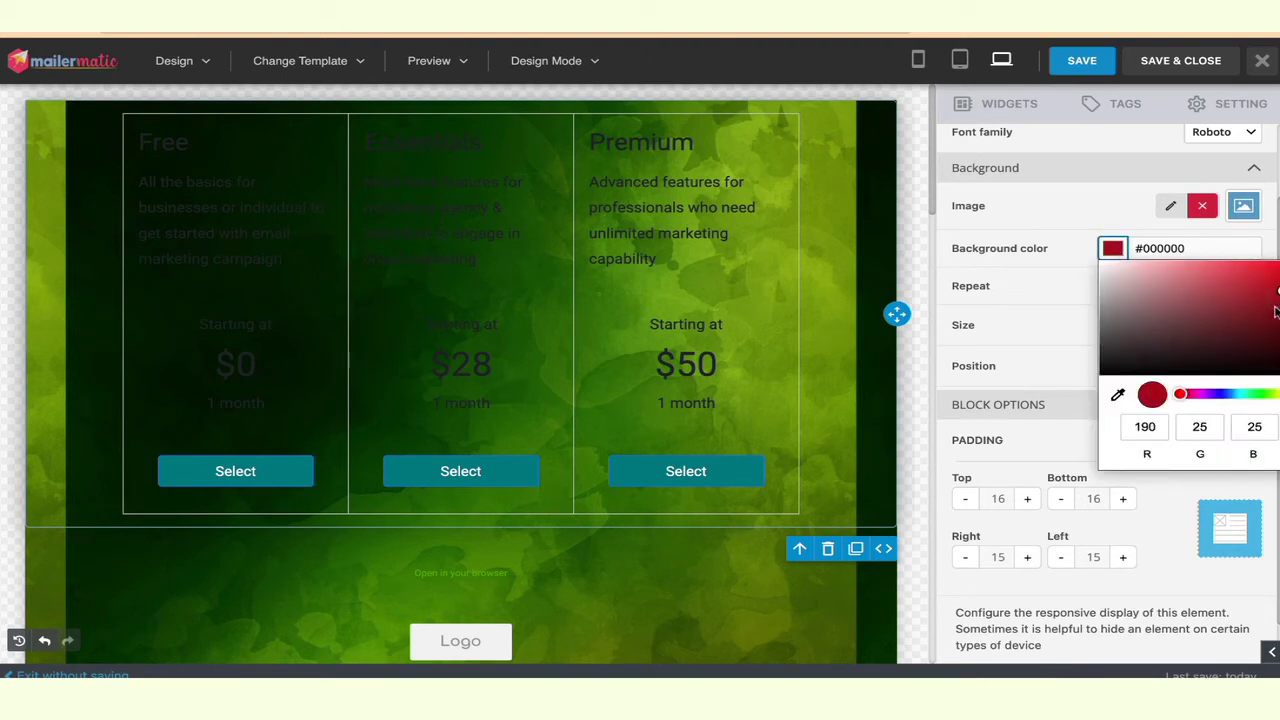
pyautogui.click(1032, 410)
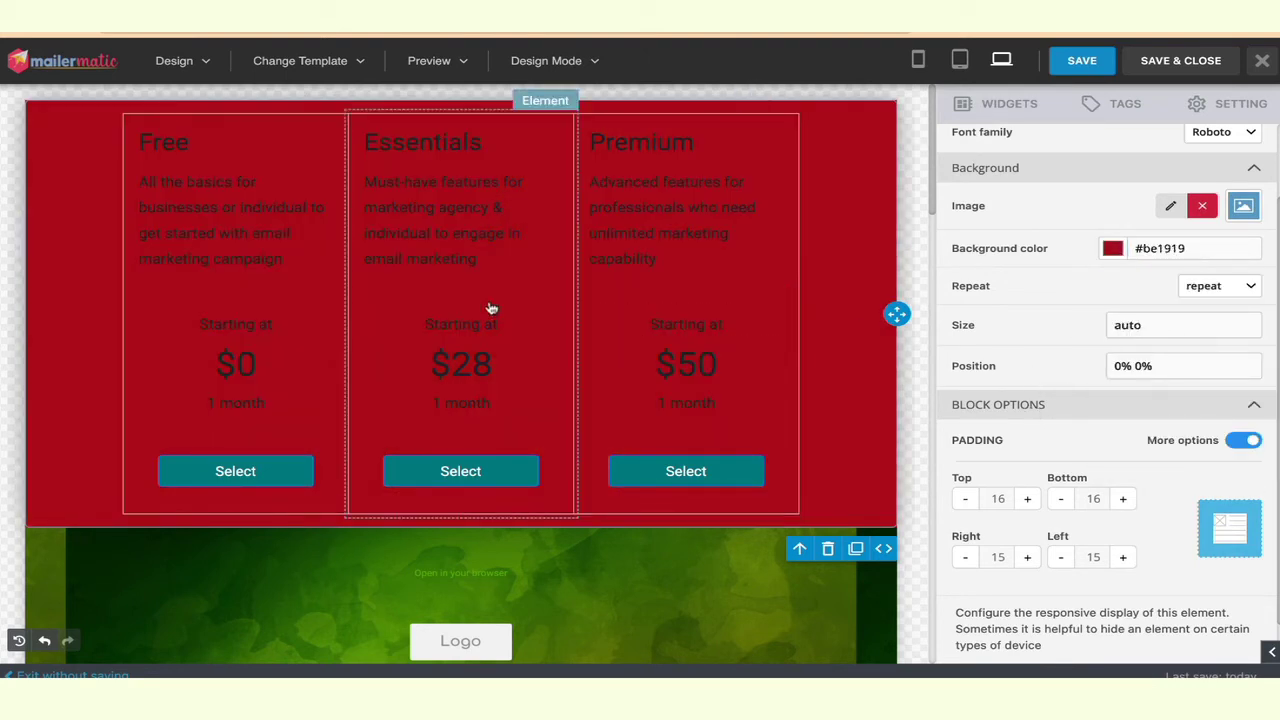
pyautogui.click(1112, 248)
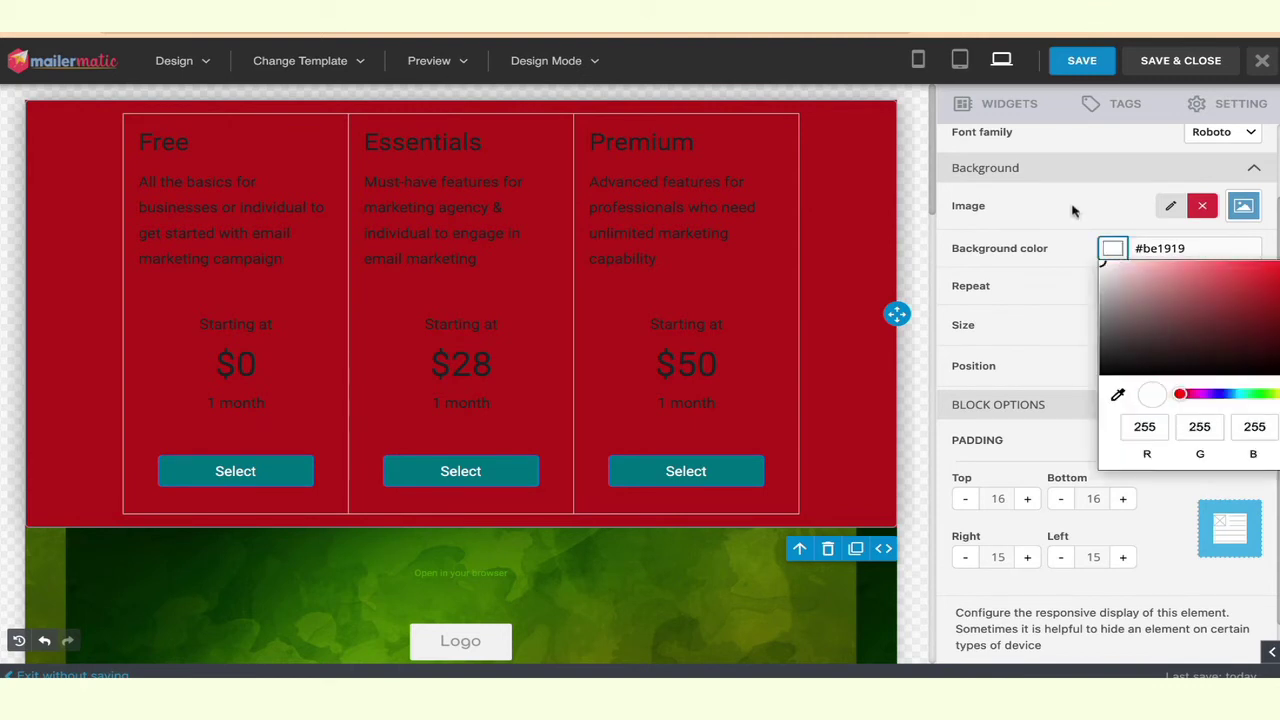
pyautogui.click(1010, 392)
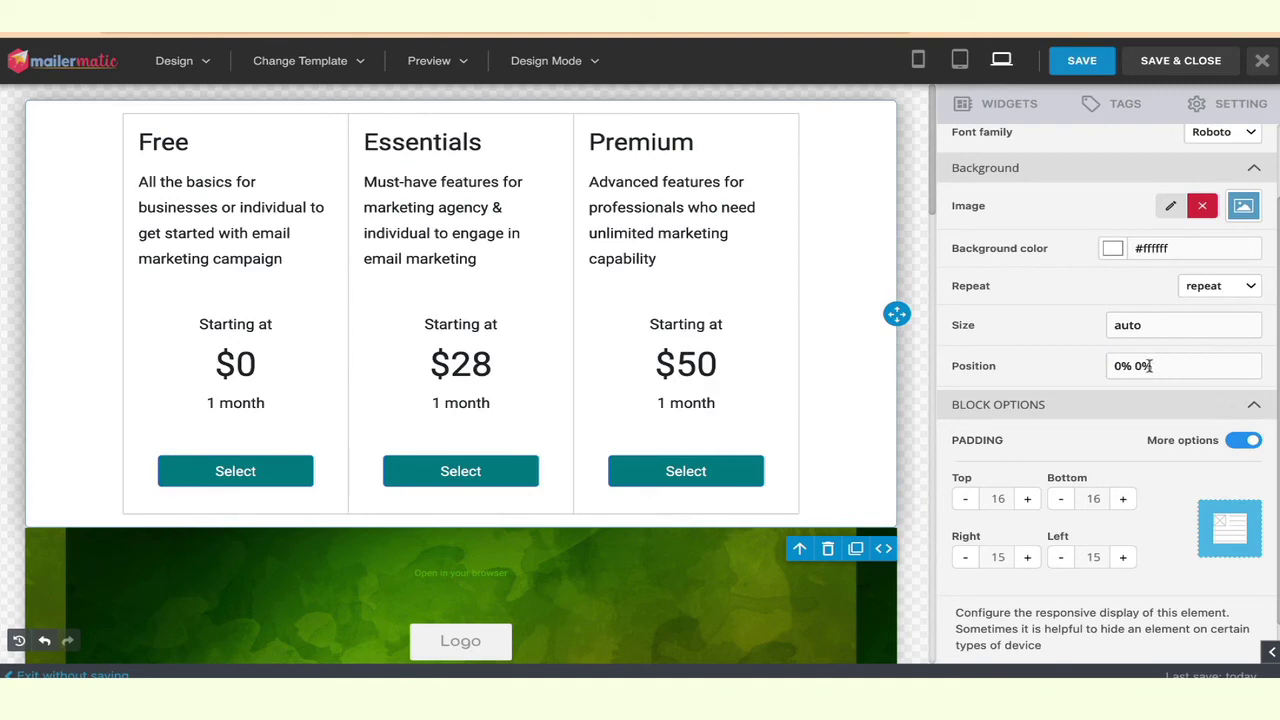
pyautogui.scroll(-1, 1134, 378)
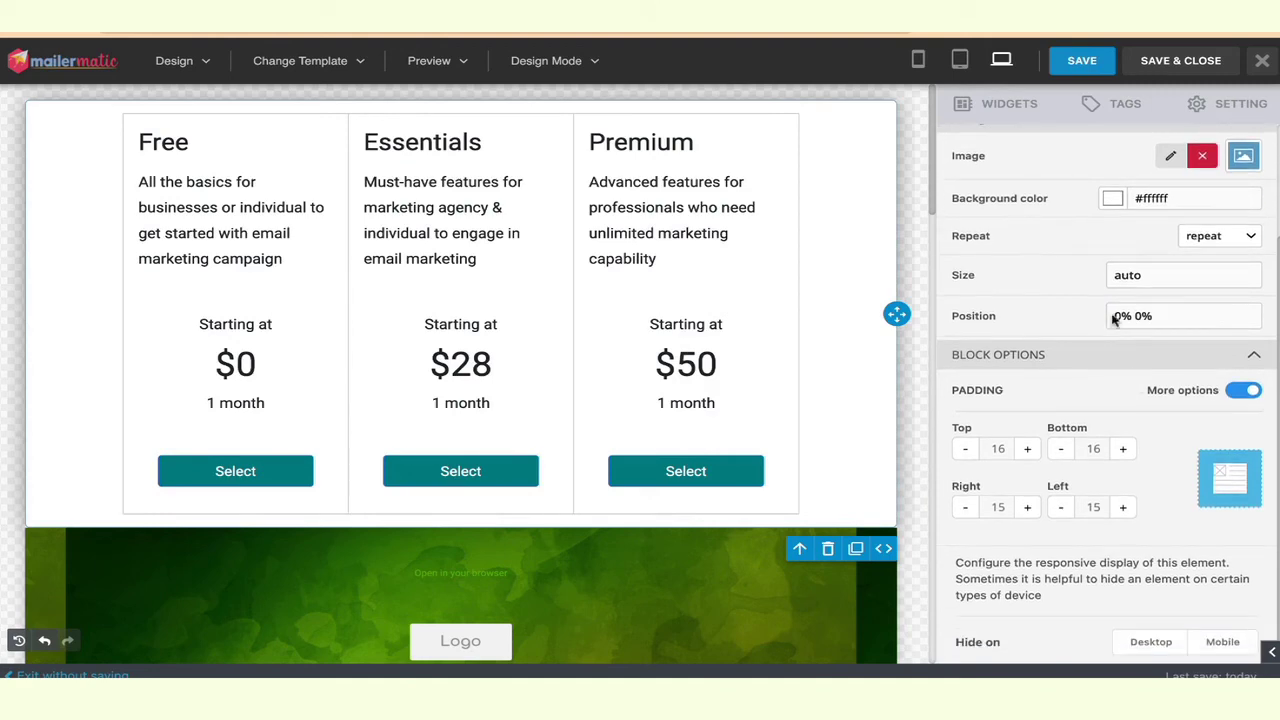
pyautogui.click(1010, 104)
# - Scroll through the finished Cyber Monday email to review it
pyautogui.scroll(-1, 997, 457)
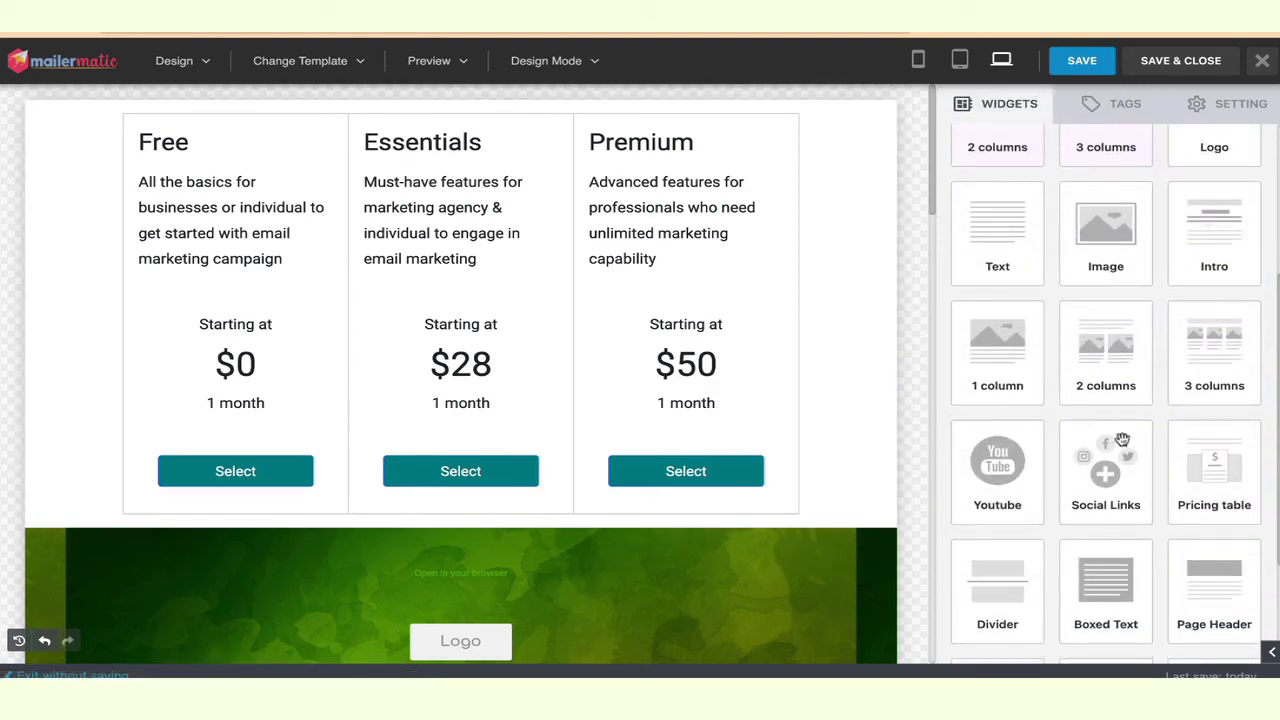
pyautogui.scroll(-4, 1015, 482)
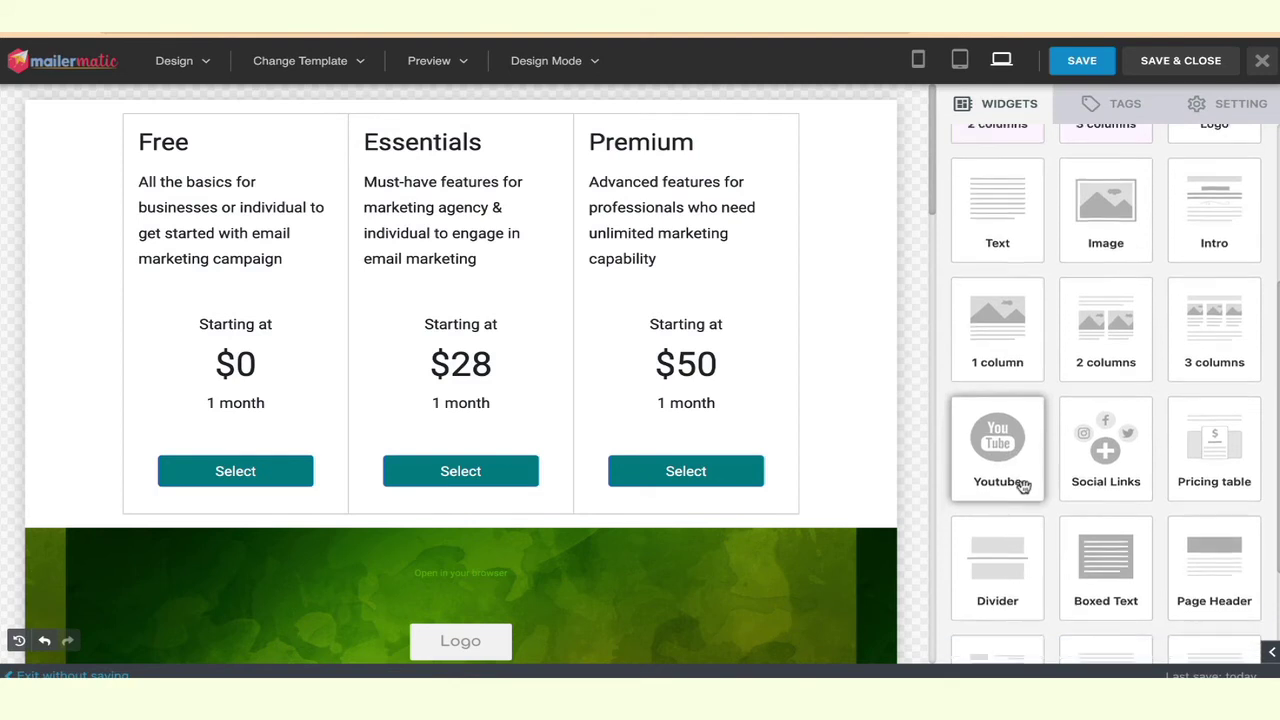
pyautogui.scroll(5, 1112, 470)
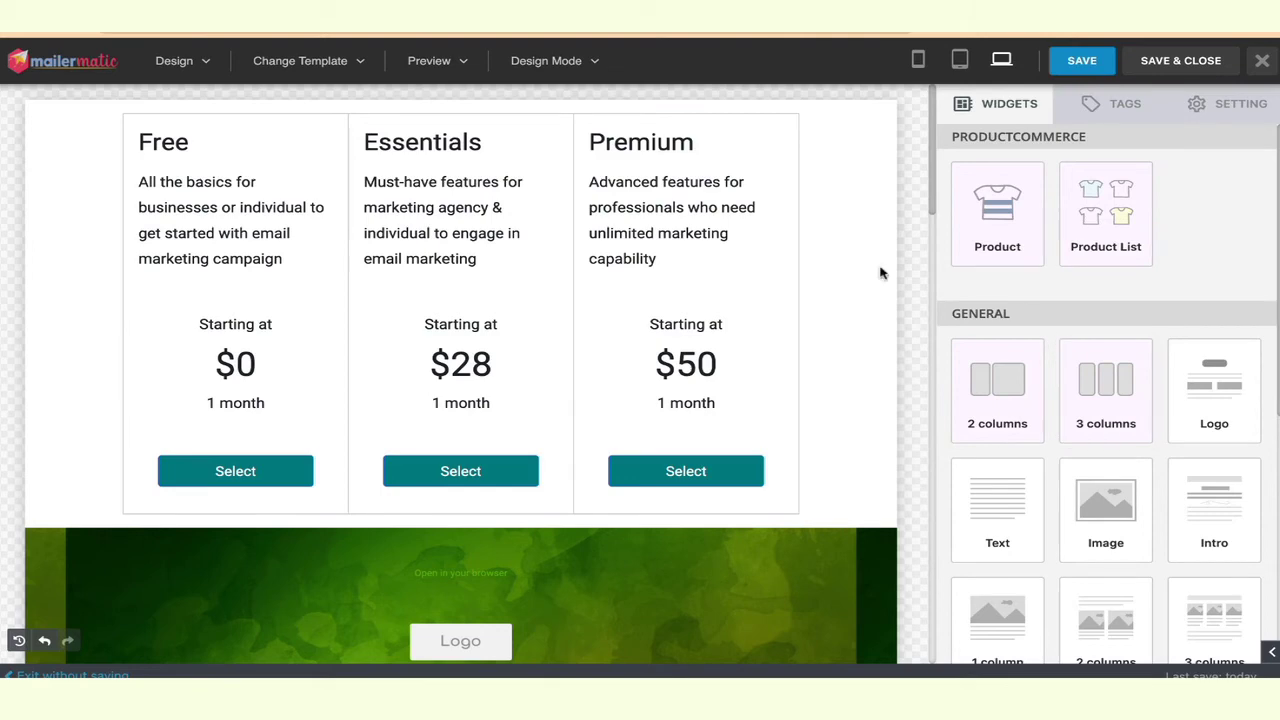
pyautogui.scroll(-8, 621, 550)
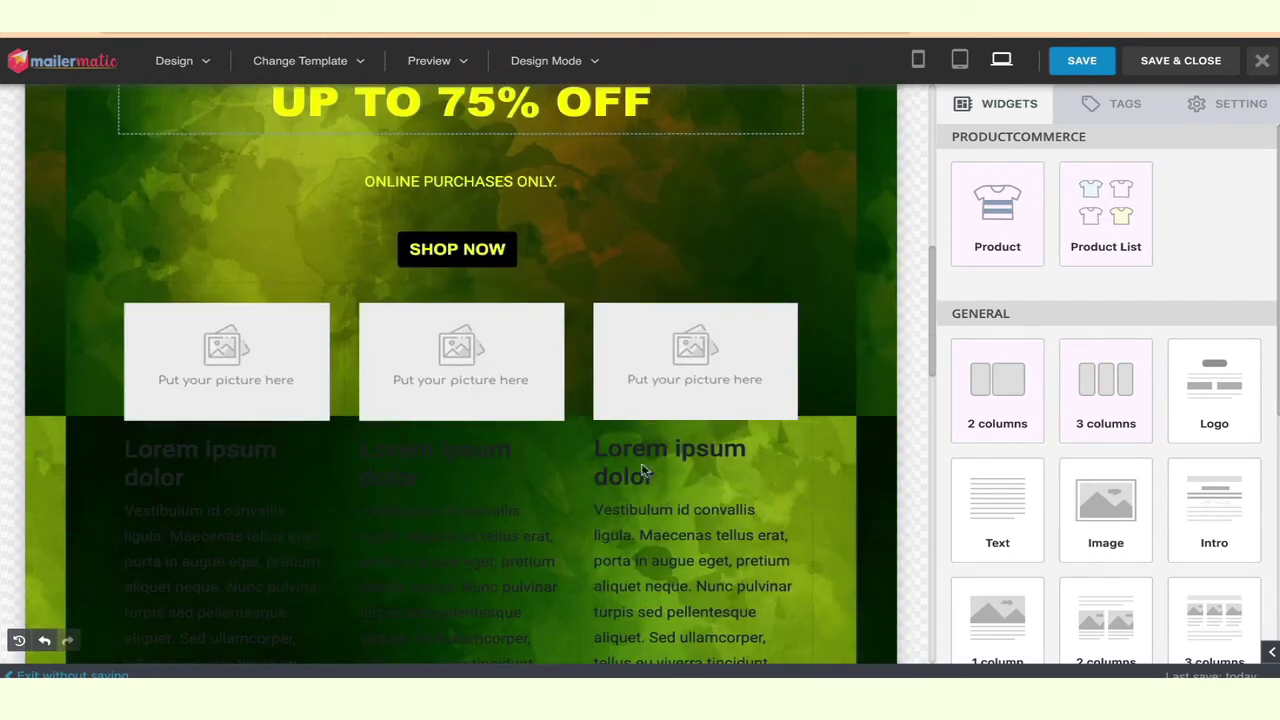
pyautogui.scroll(7, 578, 216)
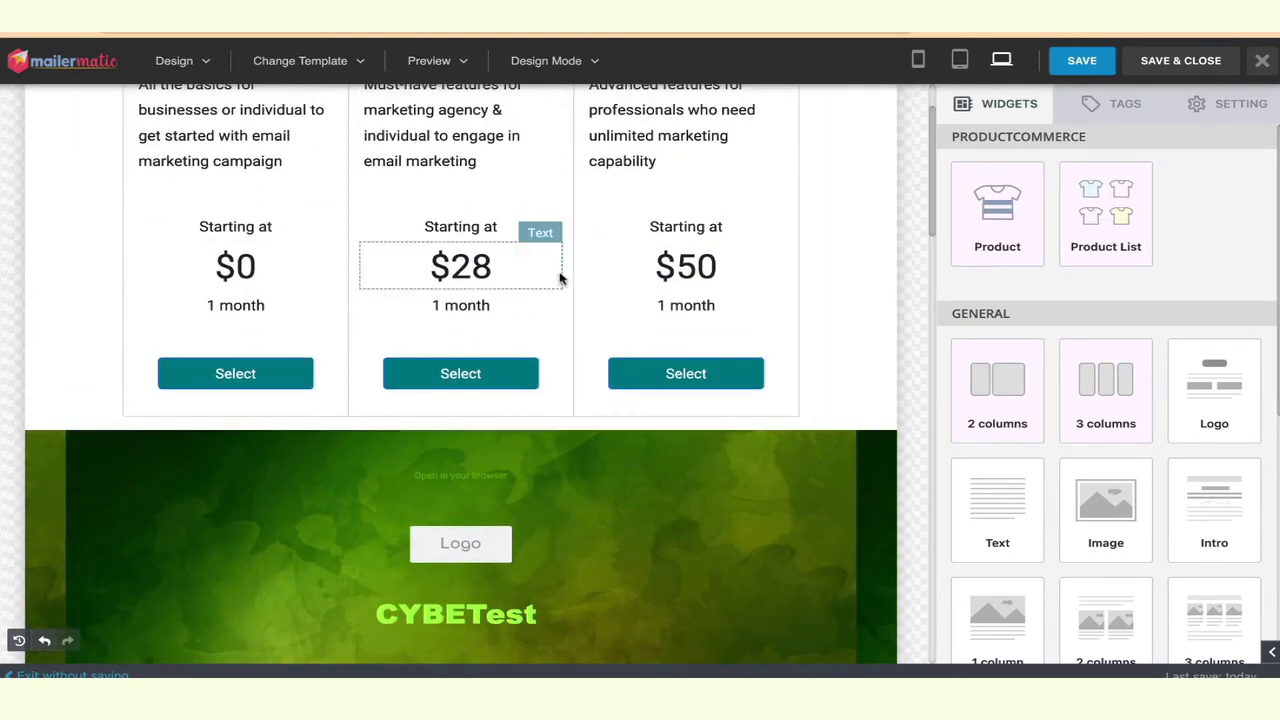
pyautogui.scroll(1, 540, 260)
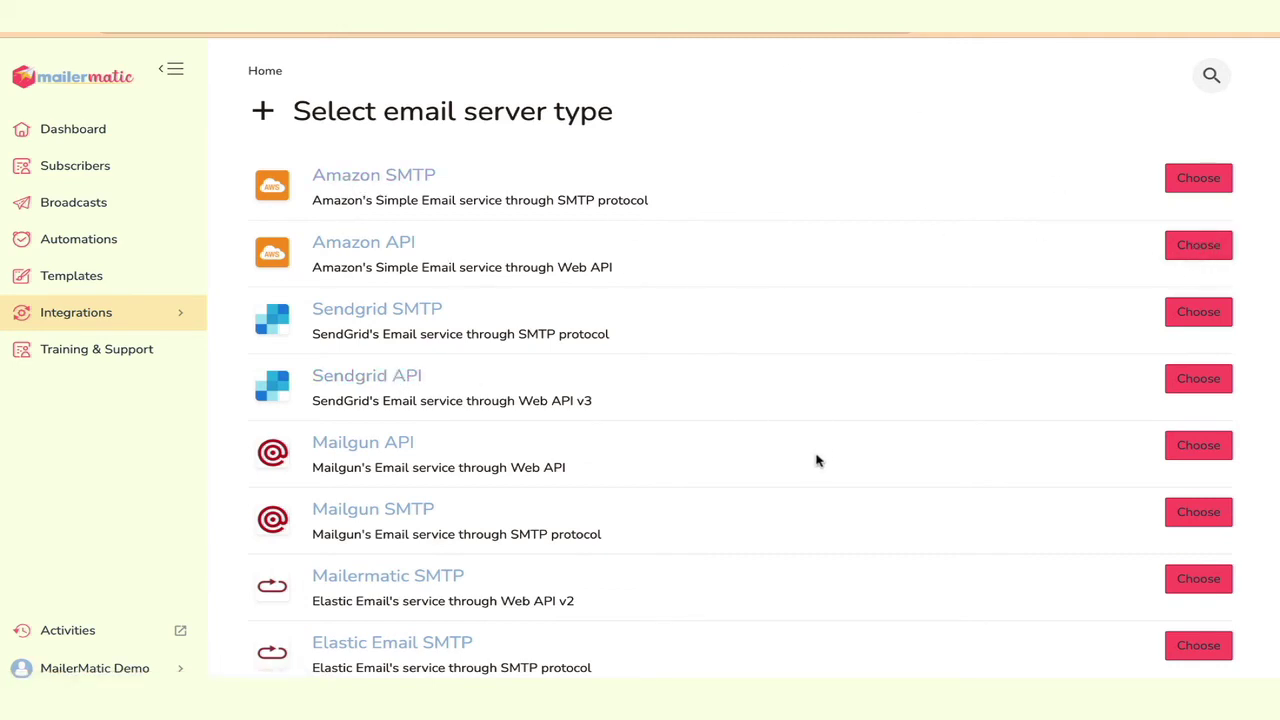
pyautogui.scroll(-2, 817, 457)
pyautogui.scroll(-3, 791, 443)
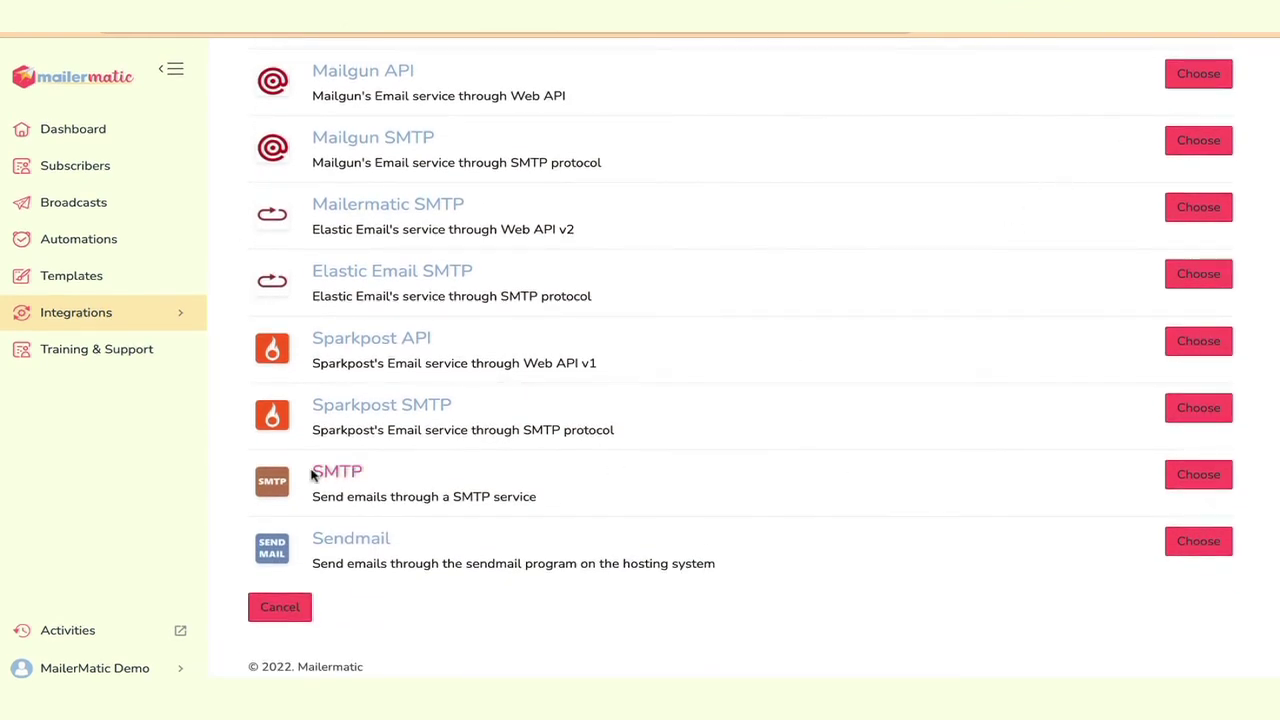
pyautogui.moveTo(372, 478); pyautogui.dragTo(312, 478)
pyautogui.scroll(4, 846, 437)
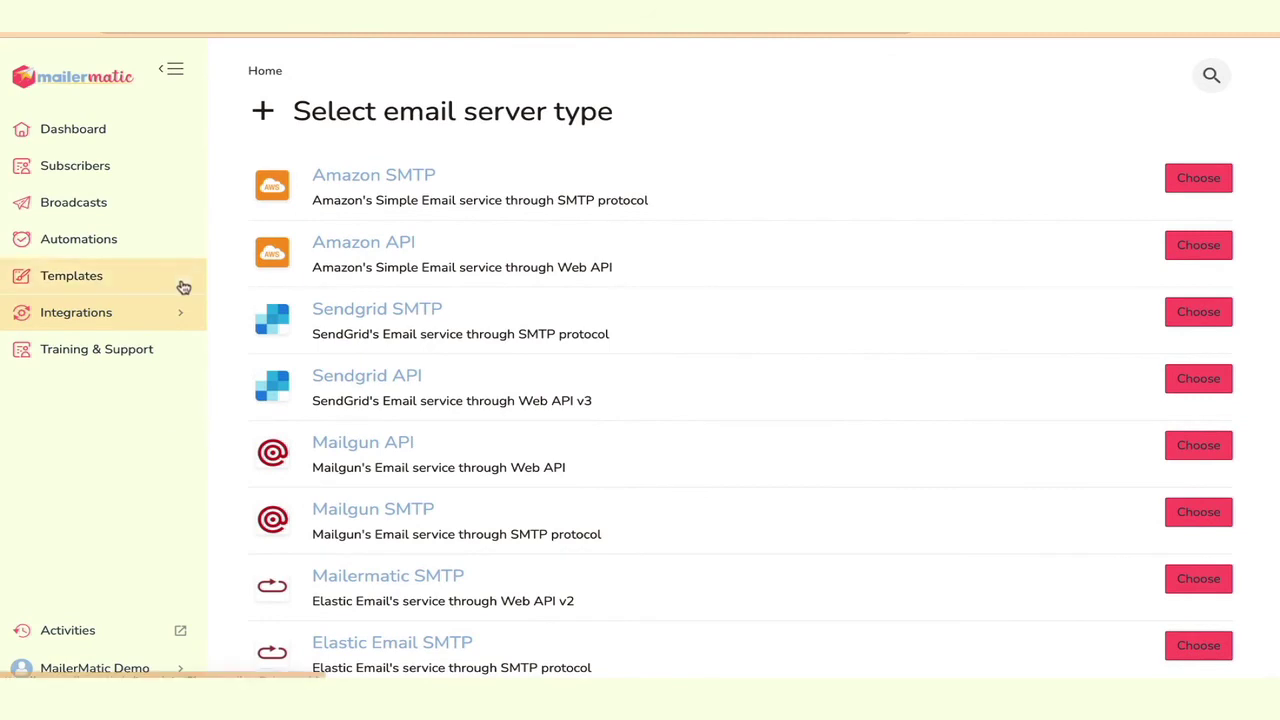
# - Show the Integrations flyout with Email Servers, Custom Domain, Blacklist and Get API Key
pyautogui.click(149, 317)
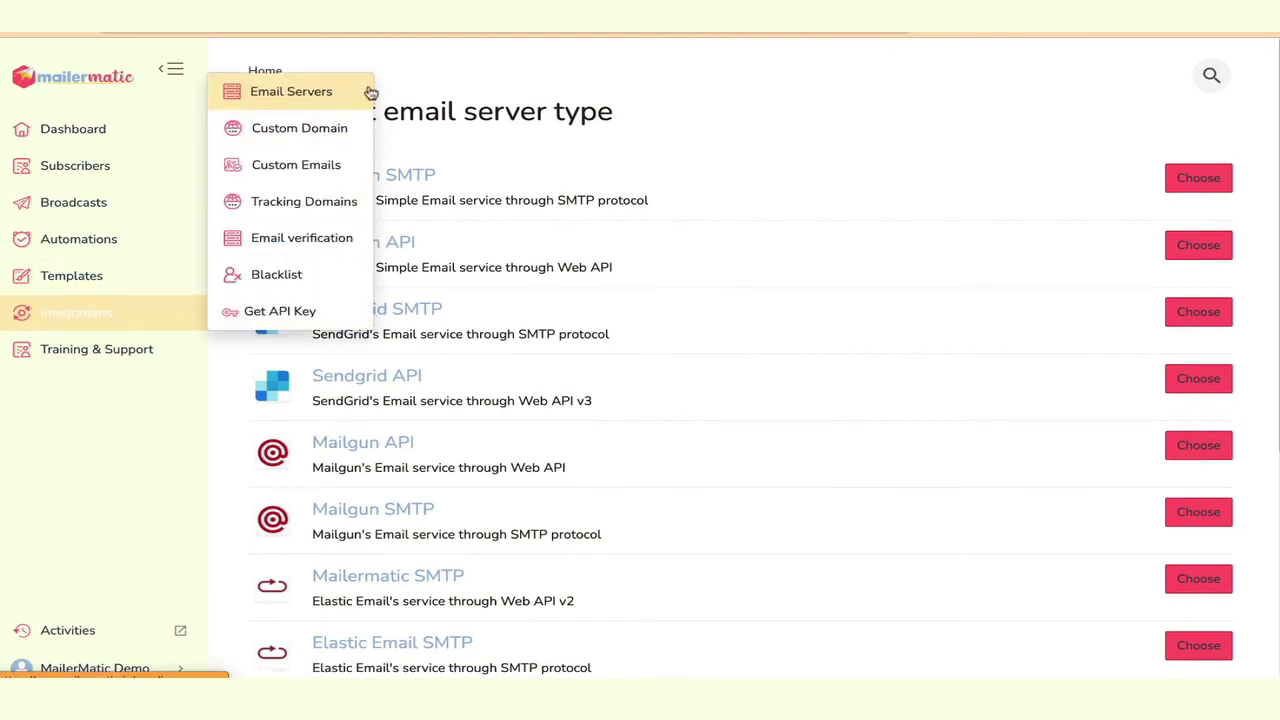